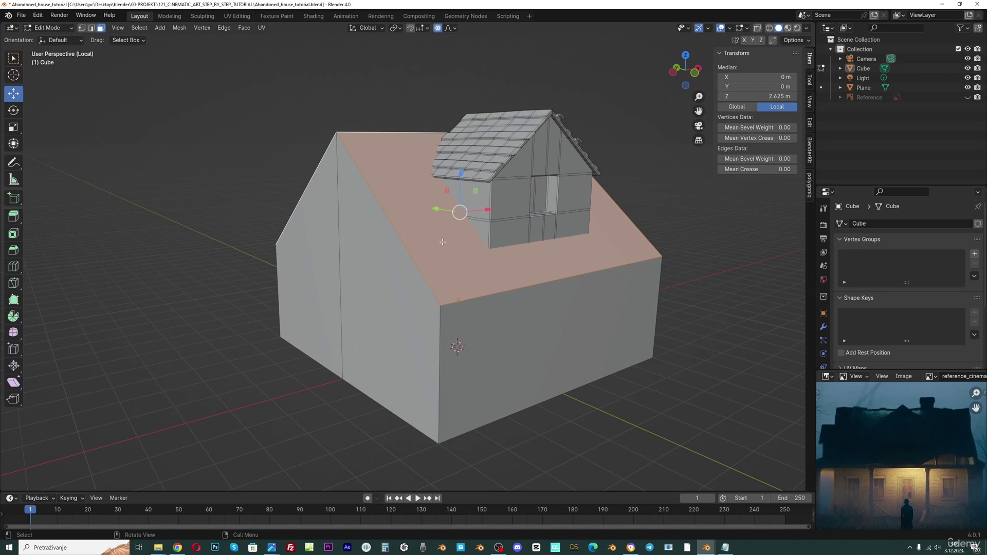
Duplicate the selected main roof faces in place and turn off proportional editing.
key("shift+d")
right_click(442, 242)
key("s")
right_click(658, 233)
left_click(437, 28)
Scale the roof copy up slightly so it overhangs the walls, and lower it about 0.26 m along Z.
key("s")
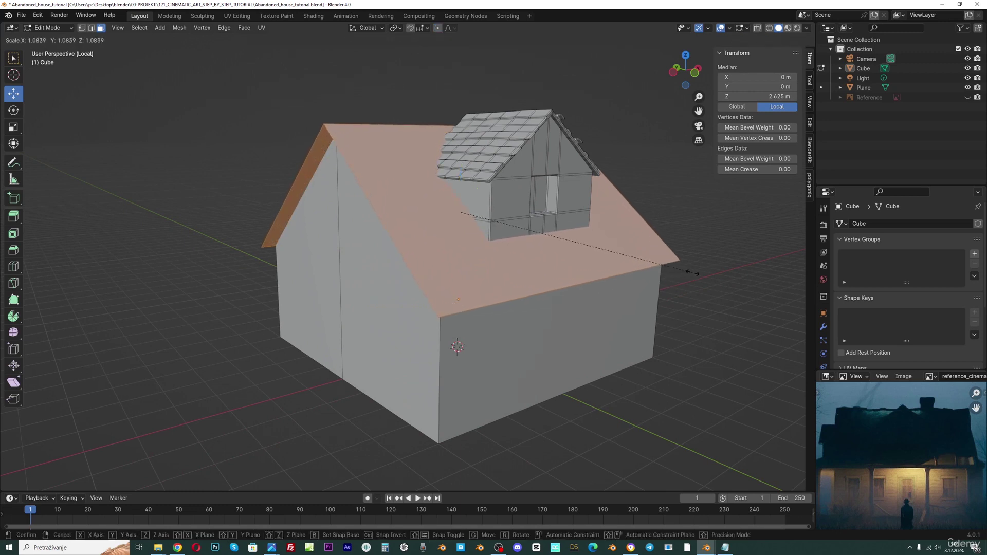
left_click(695, 274)
middle_click_drag(691, 273, 547, 236)
key("s")
left_click(647, 273)
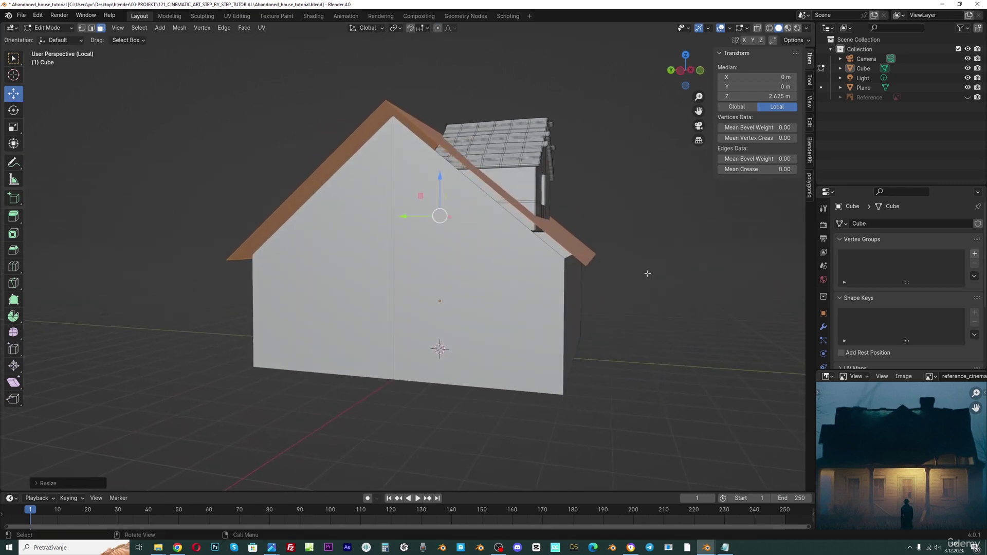
key("g")
key("z")
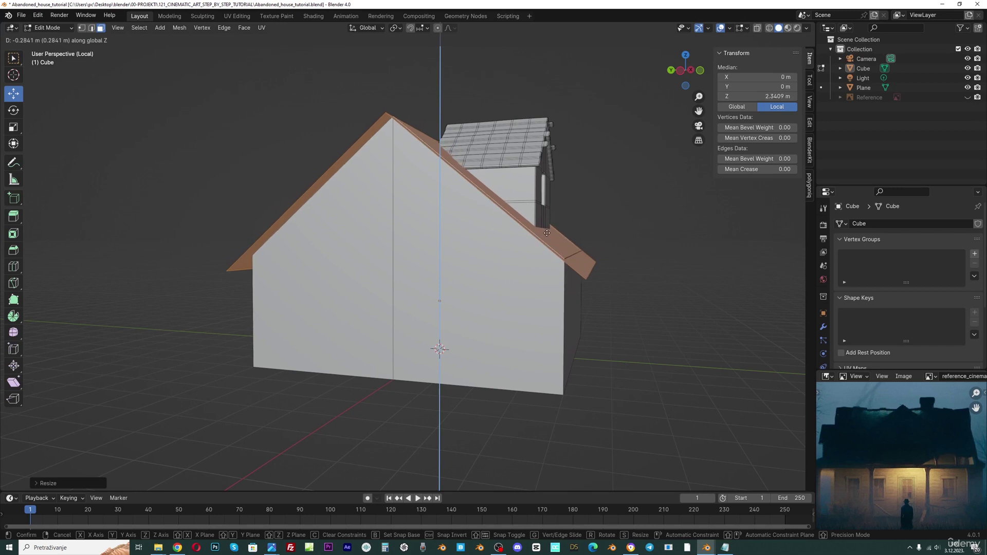
left_click(546, 233)
Extrude the roof copy's faces along their normals by about 0.12 m to give the roof thickness.
middle_click_drag(562, 247, 542, 257)
key("alt+e")
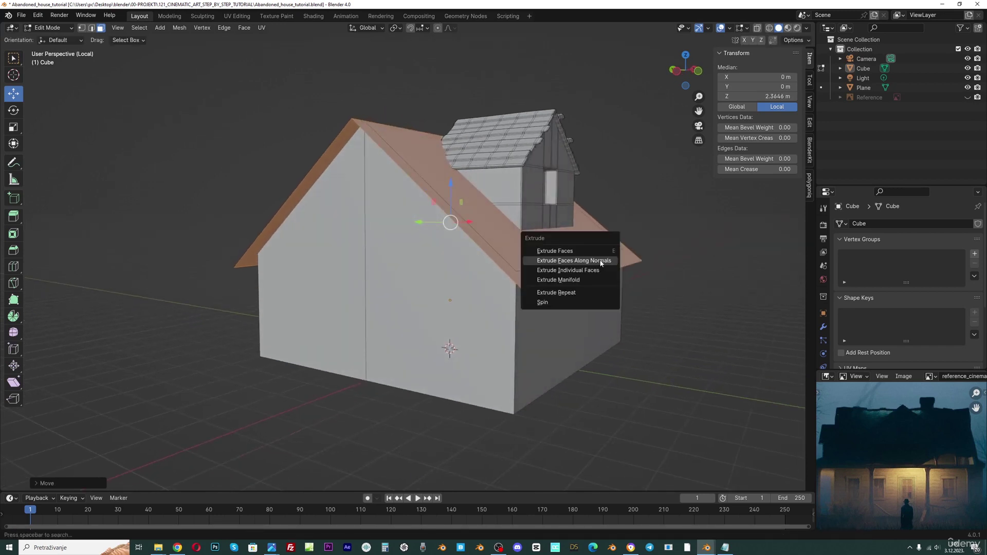
left_click(601, 261)
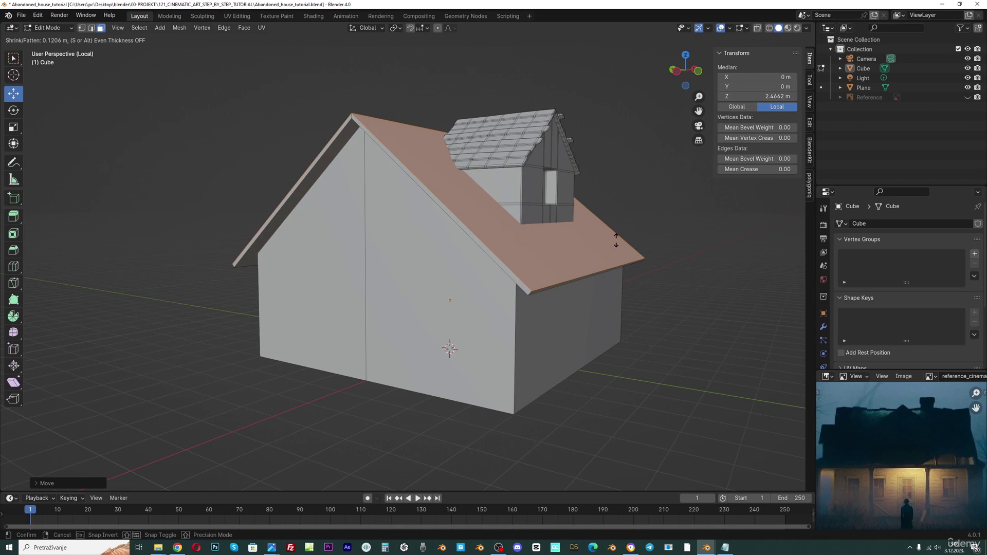
left_click(615, 240)
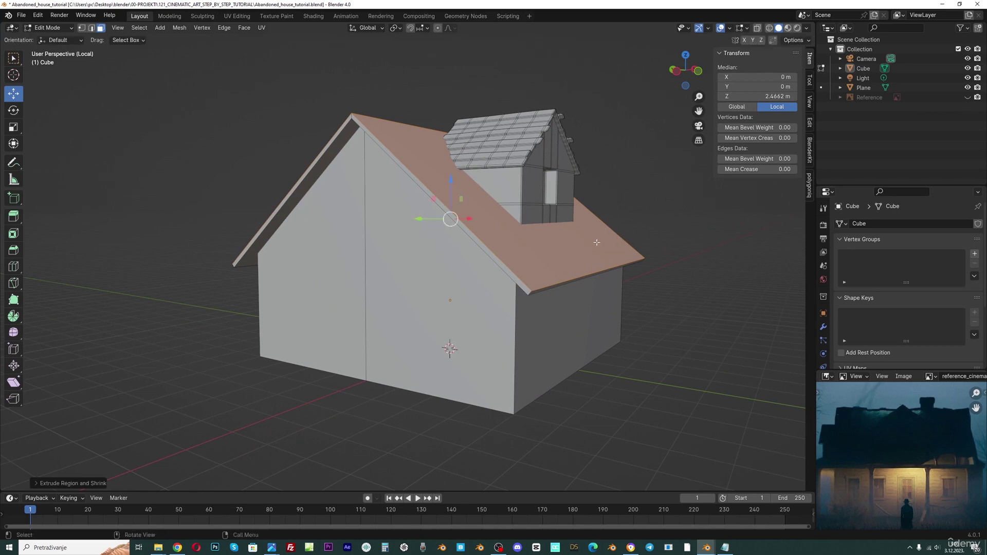
Place the 3D cursor near the middle of the front eave and add a cube there.
scroll(596, 242, "down", 2)
left_click(590, 243)
middle_click_drag(565, 304, 506, 291)
scroll(507, 291, "up", 1)
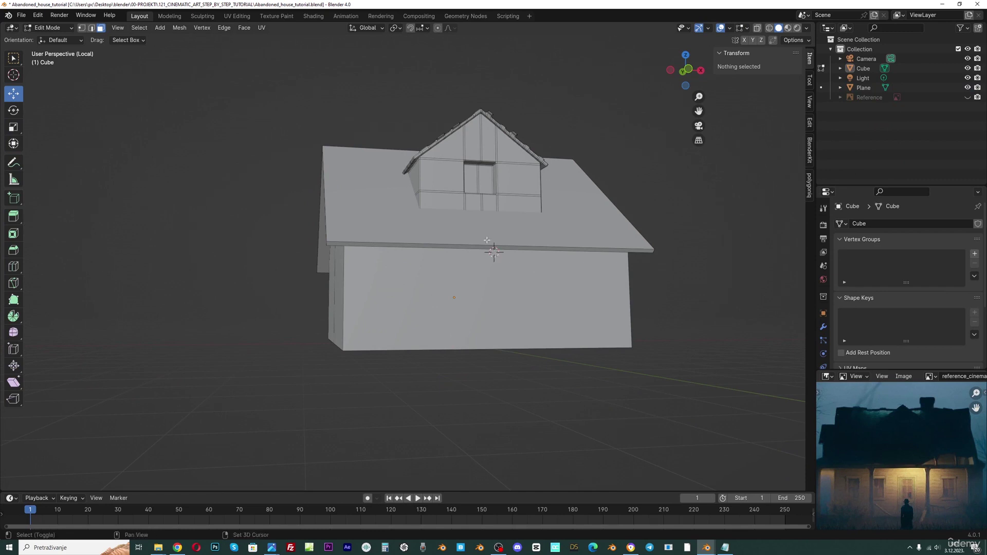
key("shift+a")
left_click(437, 250)
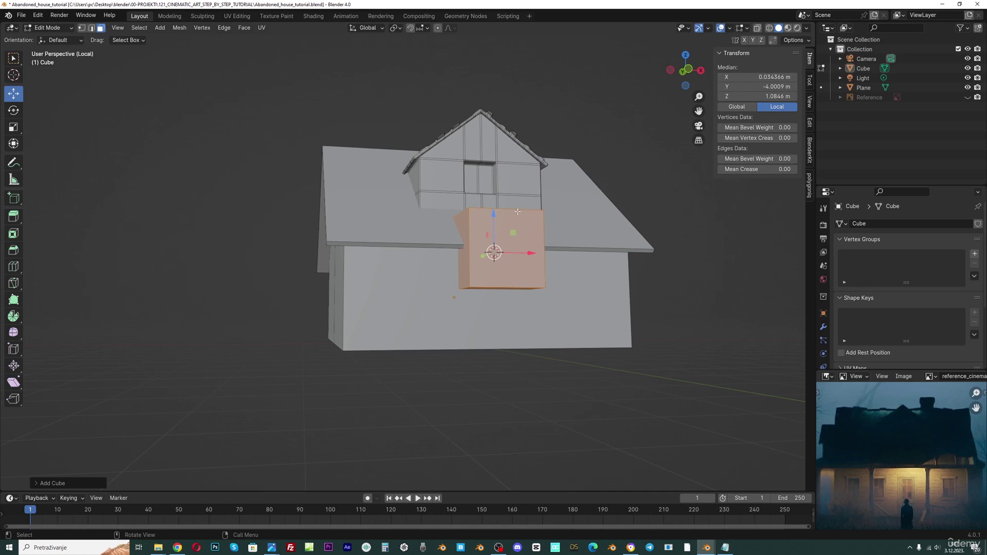
Flatten the new cube along Z into a thin slab and stretch it along X to span the full roof width.
key("s")
key("z")
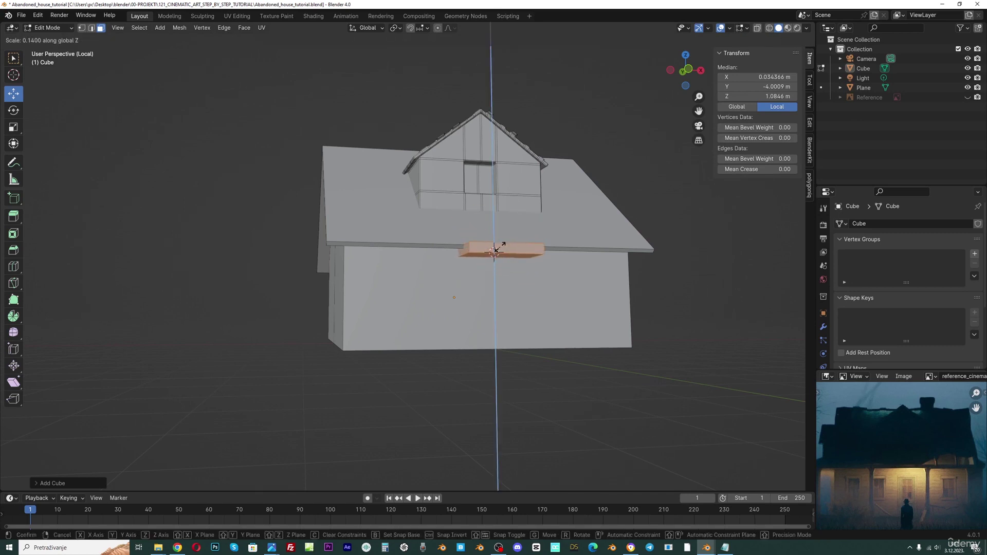
left_click(494, 252)
key("s")
key("x")
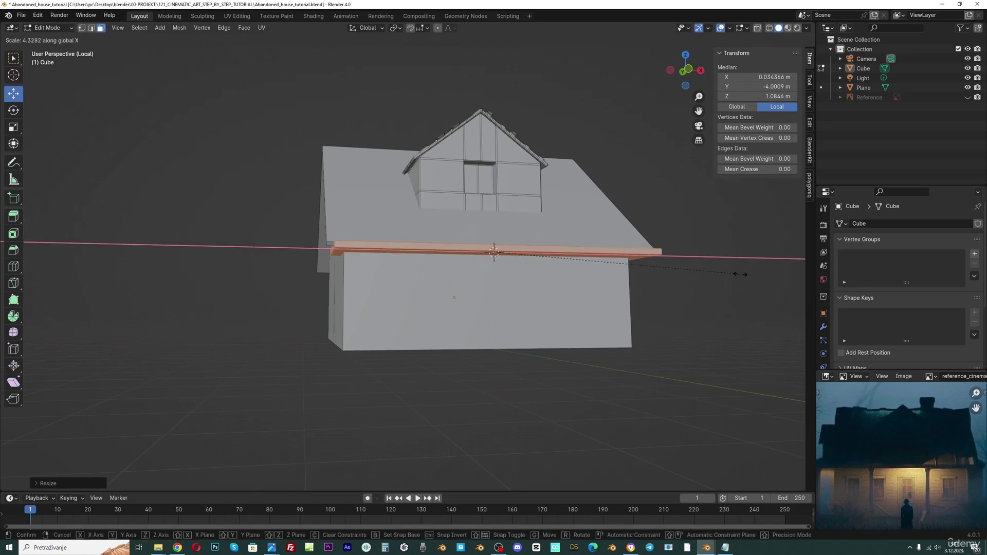
left_click(754, 274)
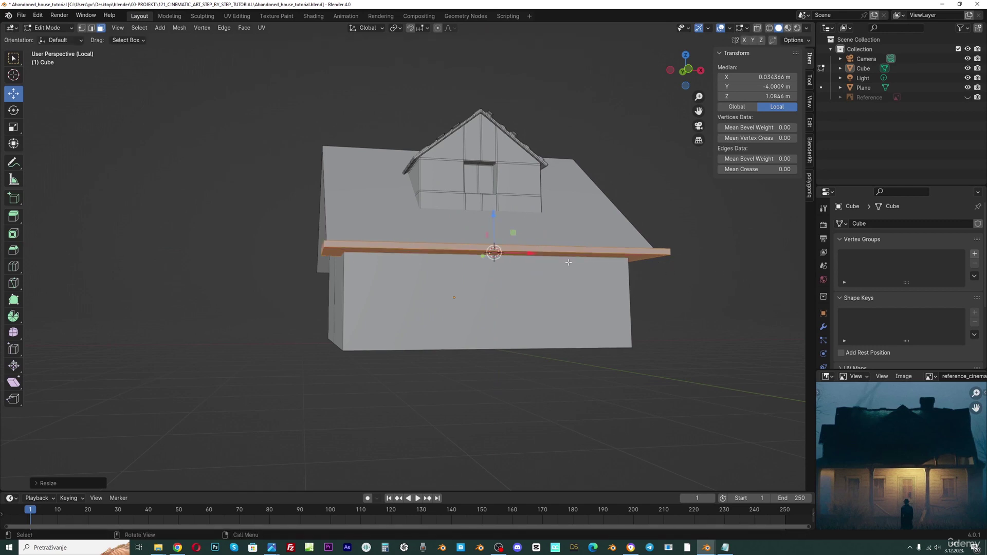
Move the slab along X to about -0.14 m and forward along Y to about -5.22 m.
key("g")
key("x")
left_click(482, 258)
middle_click_drag(482, 259, 513, 279)
key("g")
key("y")
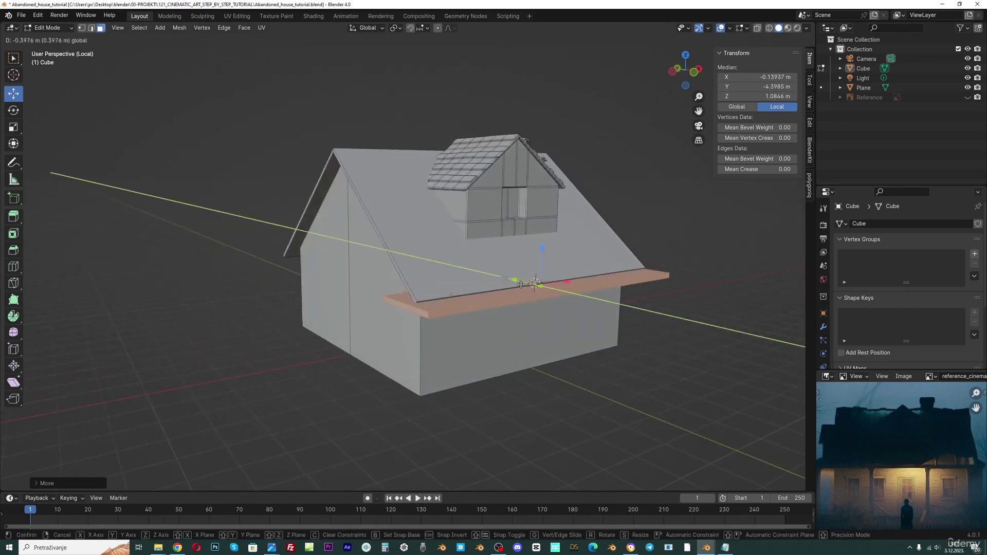
left_click(585, 282)
Thin the slab slightly along Z and rotate it about 10° around X so it slopes away from the house.
key("s")
key("z")
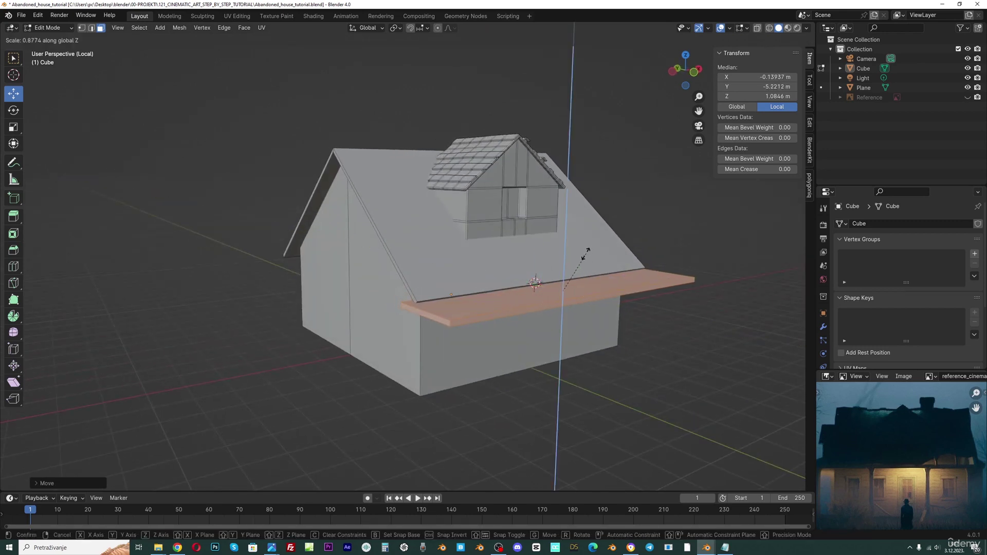
left_click(576, 273)
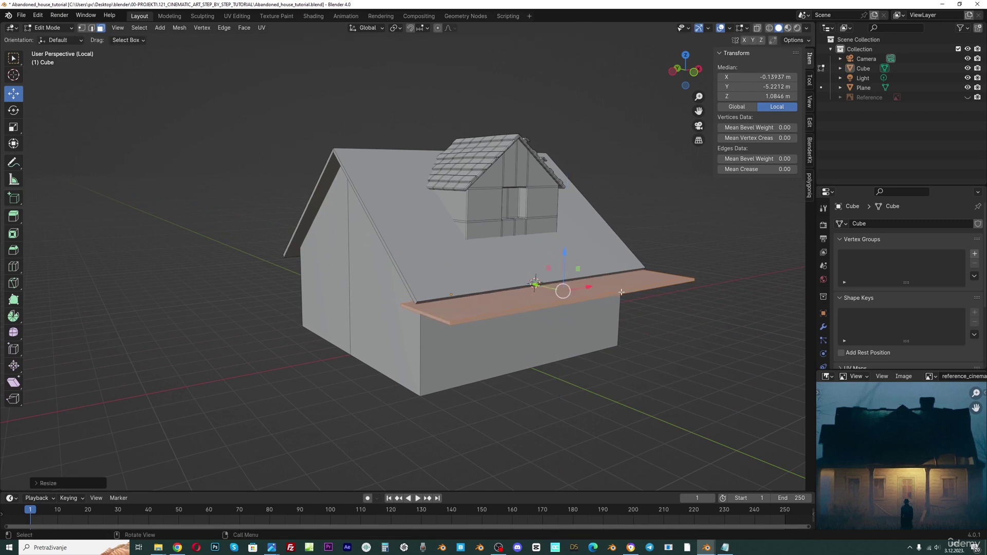
key("r")
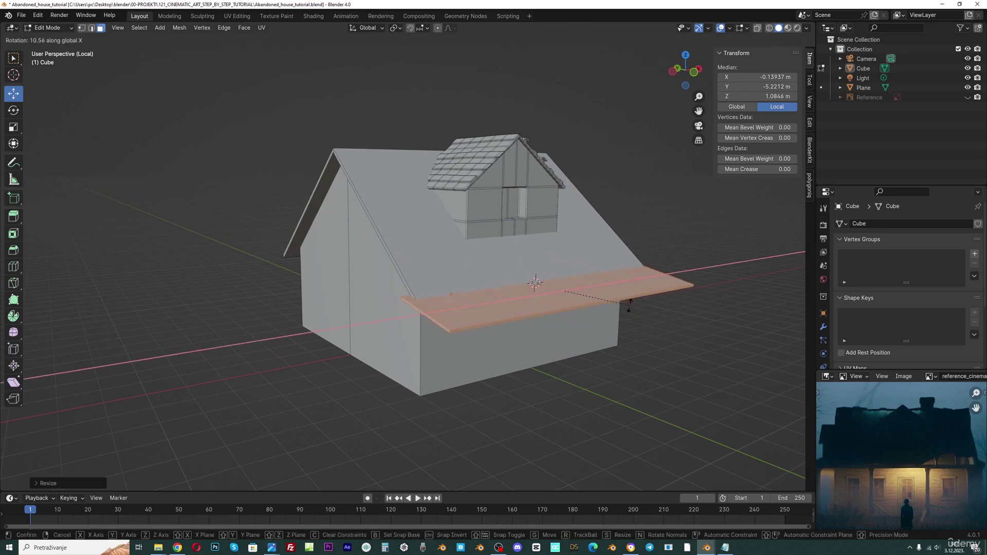
left_click(569, 286)
middle_click_drag(569, 286, 584, 259)
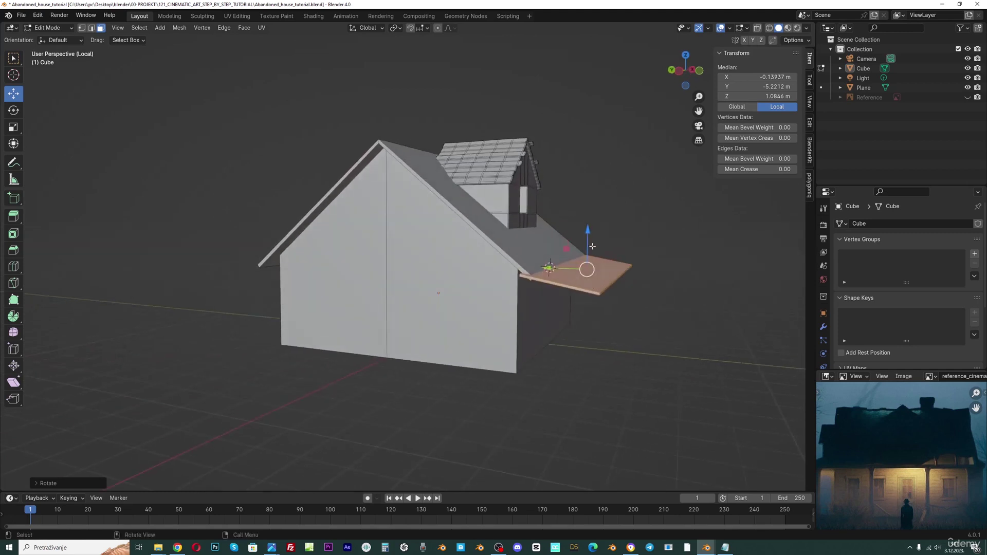
Tuck the porch slab under the main roof's eave by moving it to about Y -5.01 m and Z 0.96 m.
key("g")
key("z")
left_click_drag(583, 236, 583, 235)
left_click_drag(569, 272, 562, 272)
middle_click_drag(580, 274, 525, 293)
key("Tab")
key("Tab")
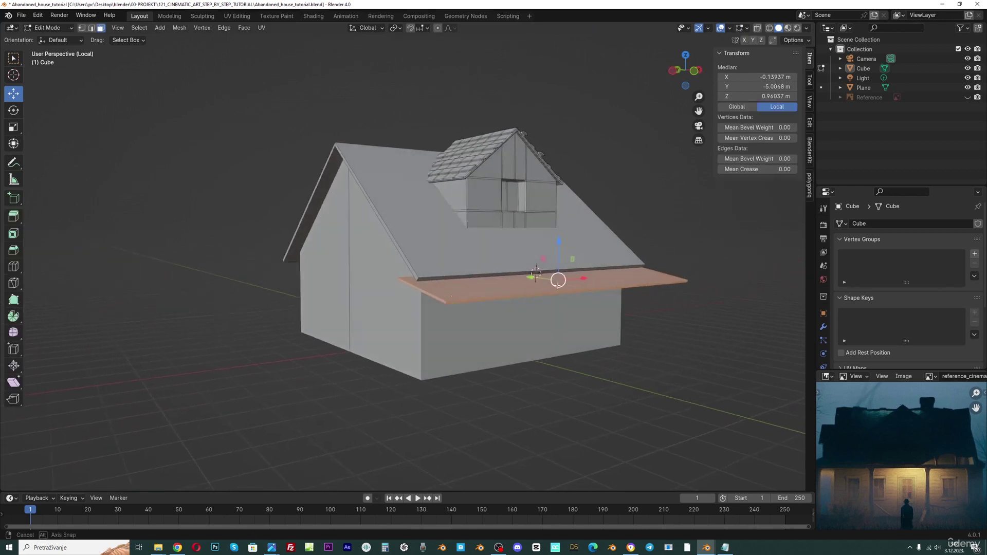
Add 20 evenly spaced loop cuts across the porch slab, running from the house to its front edge.
scroll(522, 295, "up", 1)
key("ctrl+r")
scroll(535, 299, "up", 20)
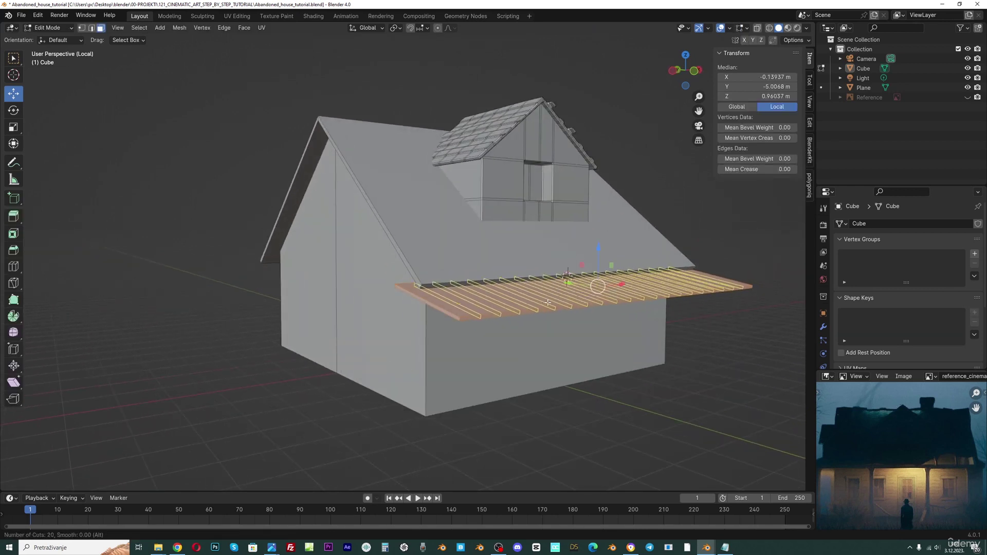
left_click(548, 303)
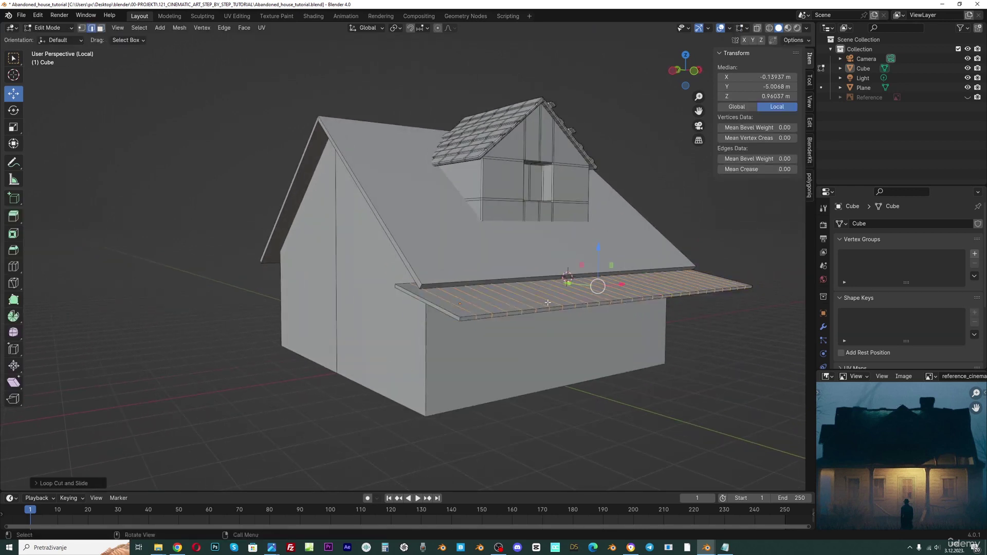
Bevel the porch slab's new edge loops with a width of about 0.045 m to form narrow strips.
middle_click_drag(548, 303, 545, 314)
key("ctrl+b")
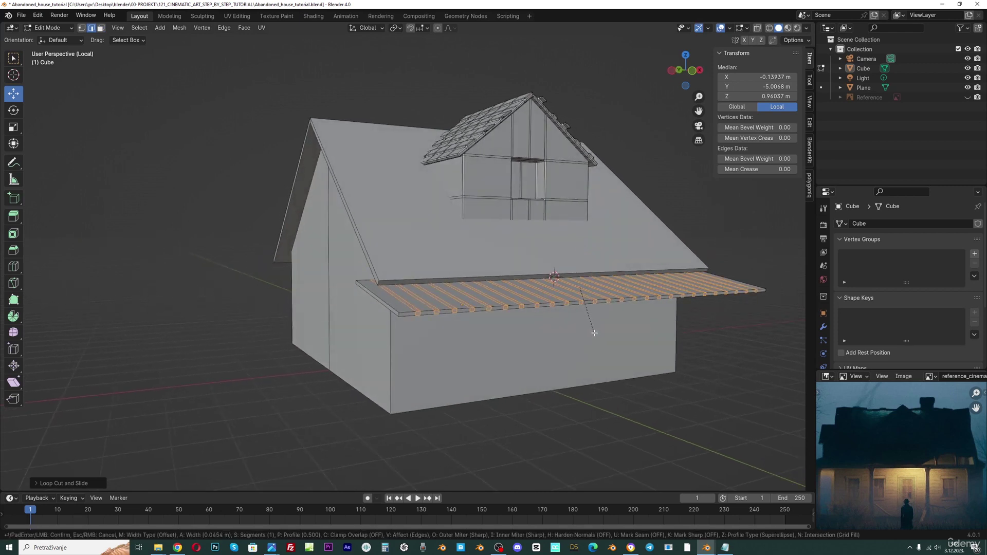
left_click(591, 333)
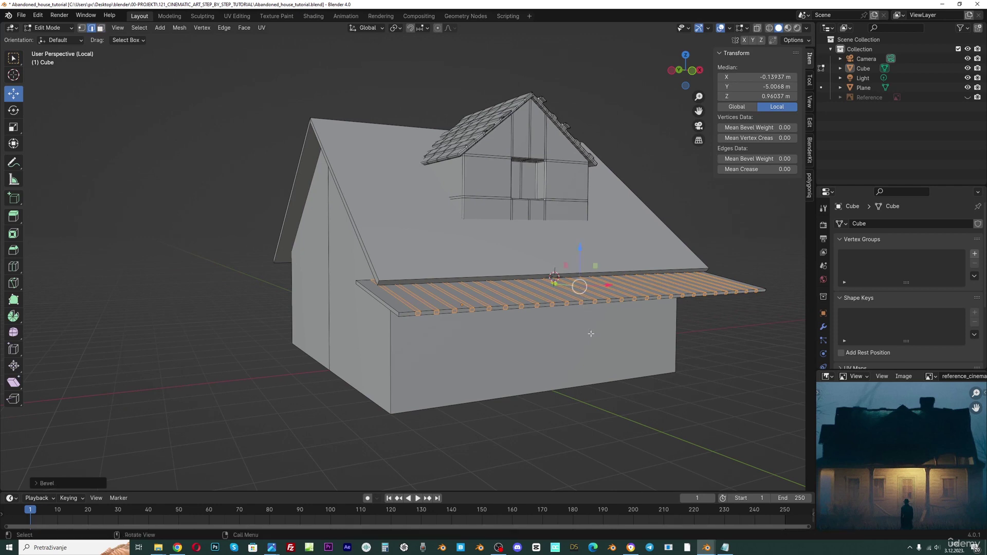
Extrude the narrow strips along their normals by about 0.024 m to form raised ribs on the porch roof.
key("alt+e")
left_click(586, 331)
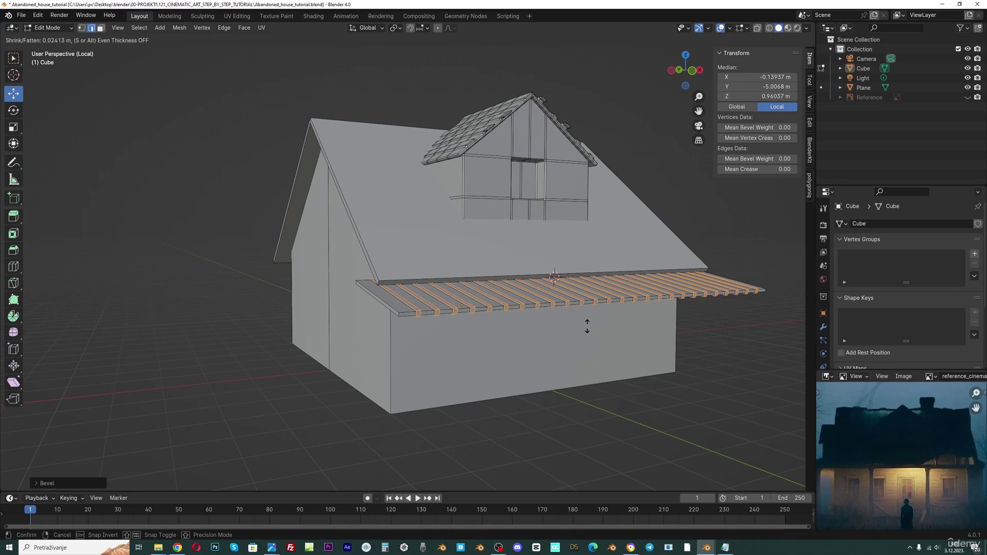
left_click(587, 326)
scroll(574, 321, "up", 1)
left_click_drag(699, 111, 638, 115)
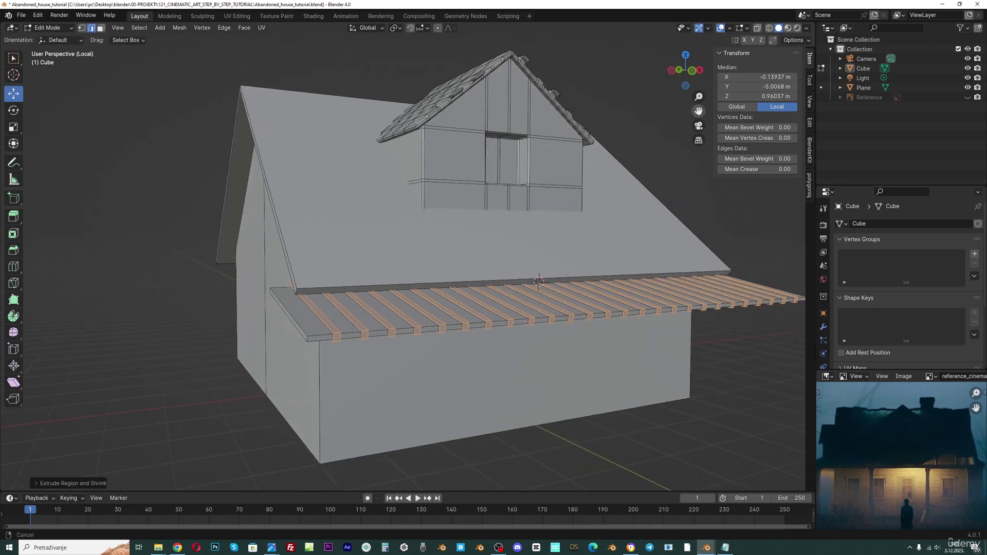
Select the entire linked porch roof and bevel its edges by about 0.0025 m.
key("ctrl+l")
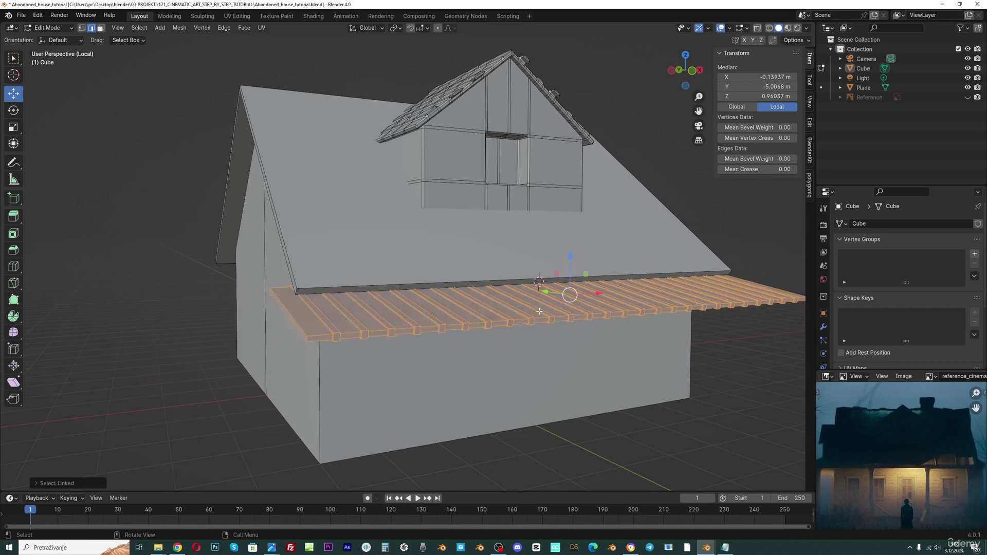
scroll(563, 398, "up", 2)
key("ctrl+b")
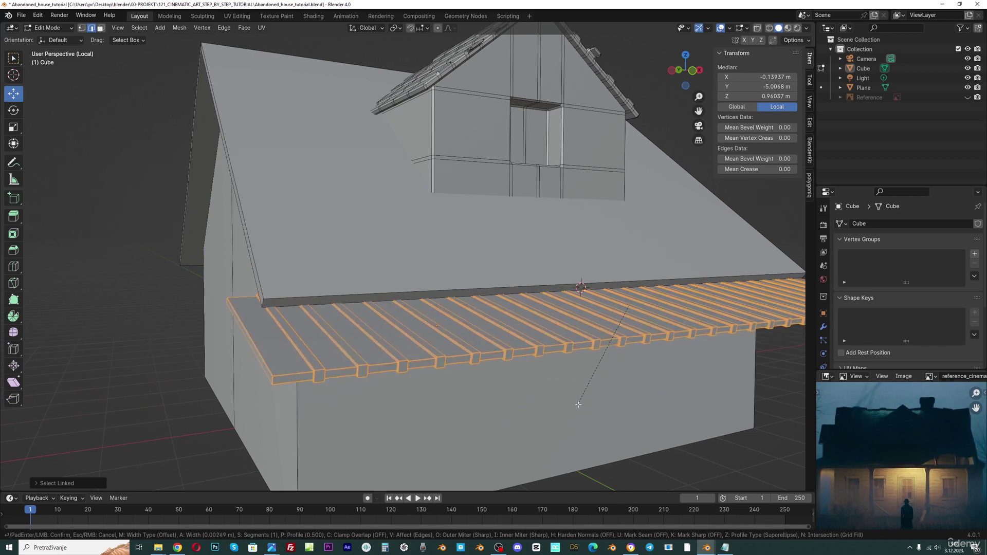
left_click(580, 408)
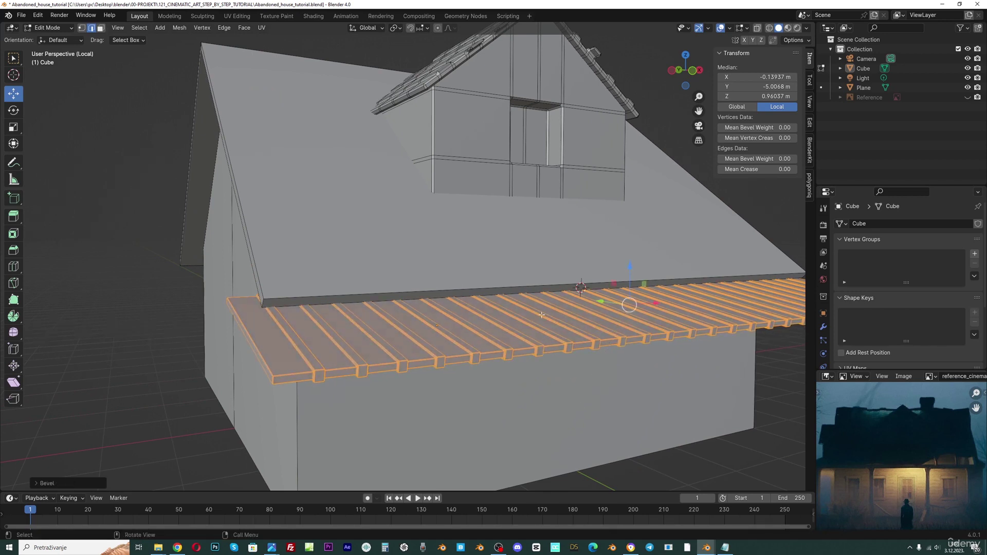
scroll(579, 408, "down", 5)
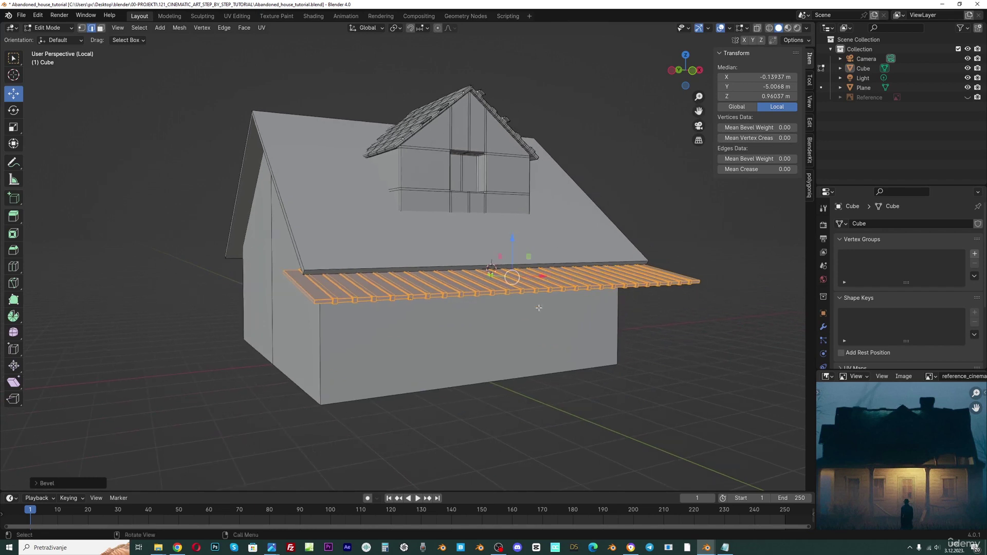
scroll(589, 224, "up", 5)
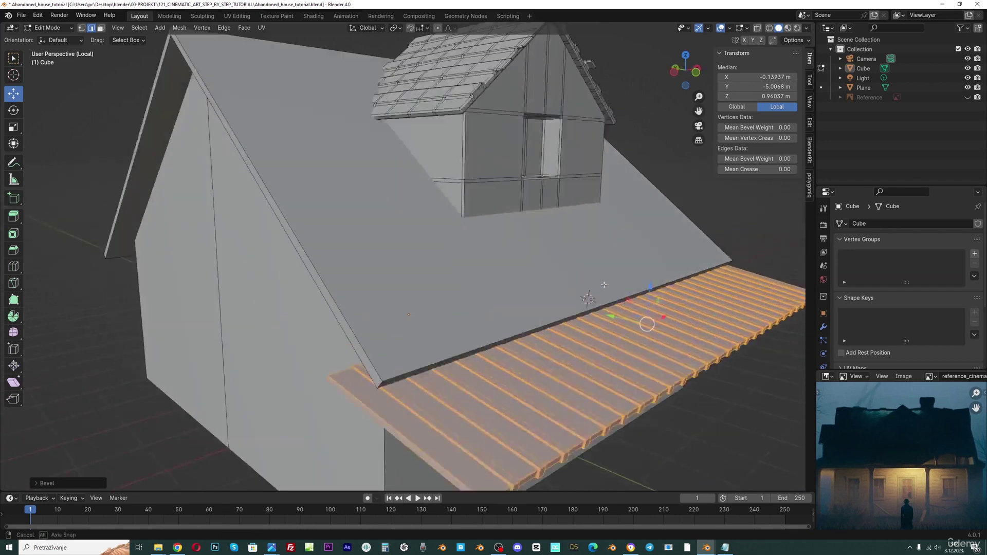
Scale the porch roof down along Z and shift it forward along Y to about -5.11 m.
key("s")
key("z")
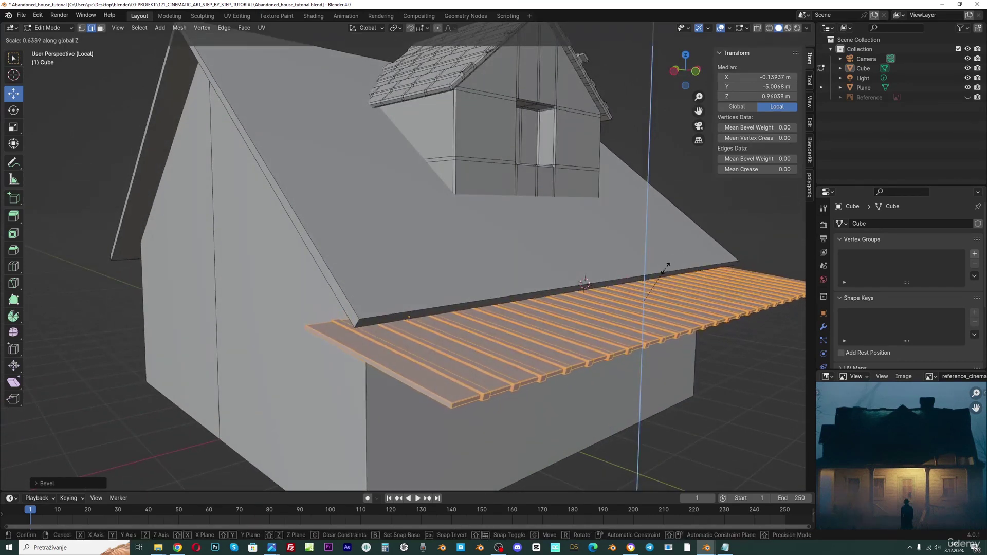
left_click(648, 288)
scroll(596, 286, "down", 3)
key("g")
key("y")
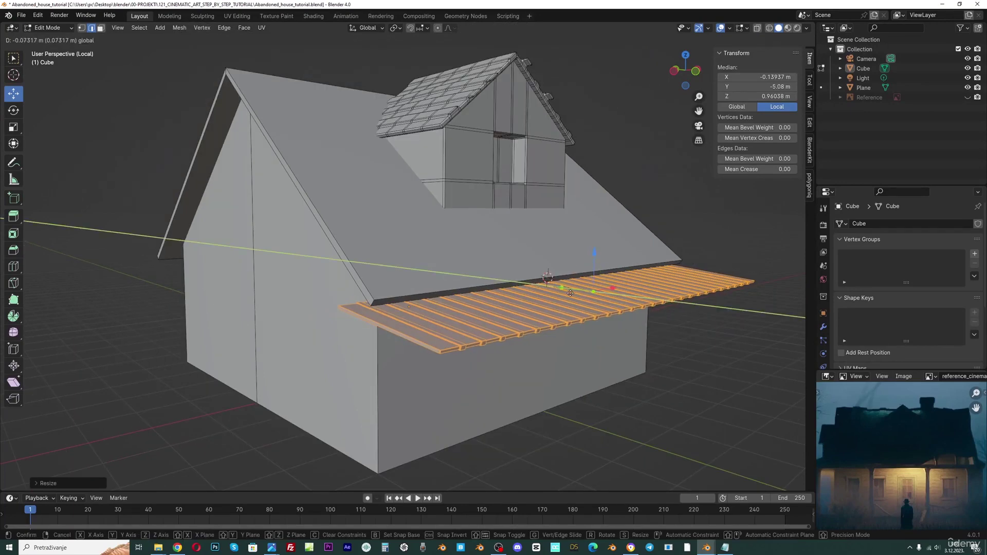
left_click(568, 287)
Add 8 evenly spaced loop cuts along the porch roof's length, crossing the ribs, without sliding them.
middle_click_drag(569, 286, 587, 242)
scroll(596, 276, "up", 3)
left_click(640, 168)
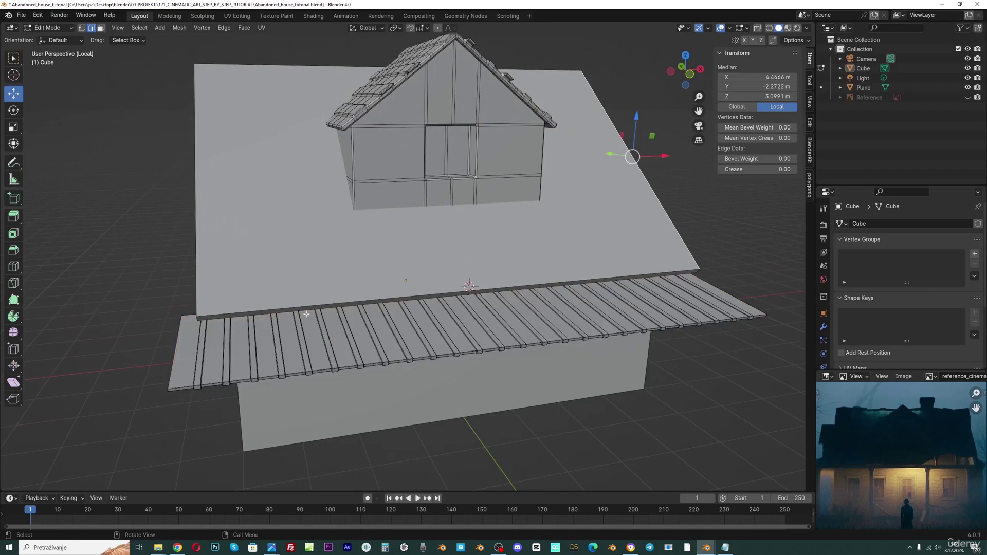
key("ctrl+r")
scroll(257, 335, "up", 7)
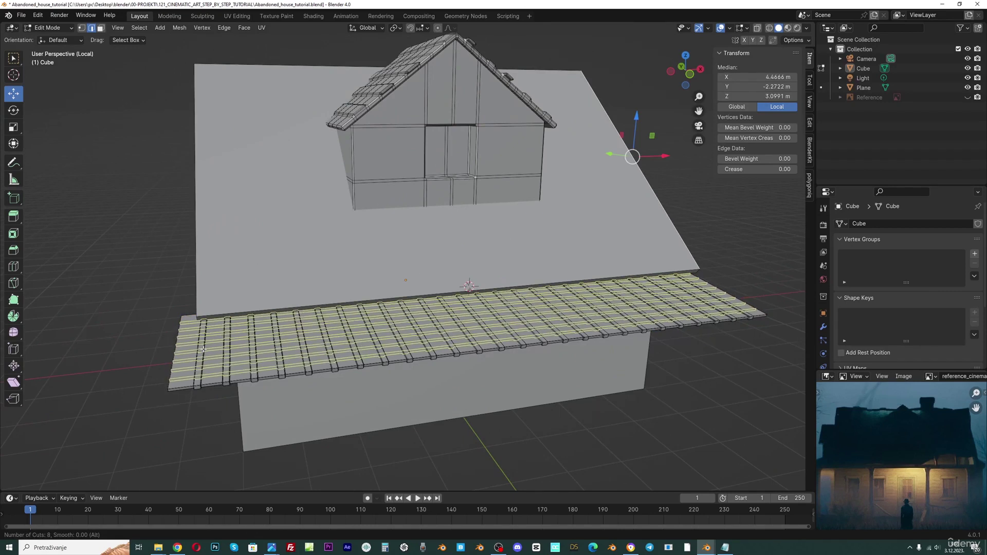
left_click(204, 349)
right_click(204, 348)
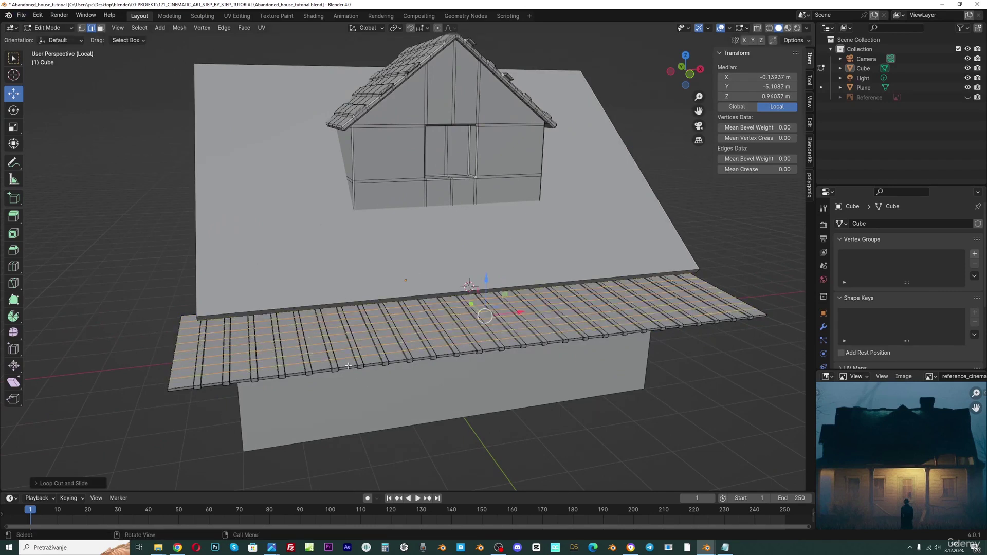
Select five scattered edges across the porch roof and shift them slightly with proportional editing at a size of about 1.1 m.
left_click(331, 348)
left_click(436, 328, "shift")
left_click(511, 307, "shift")
left_click(613, 303, "shift")
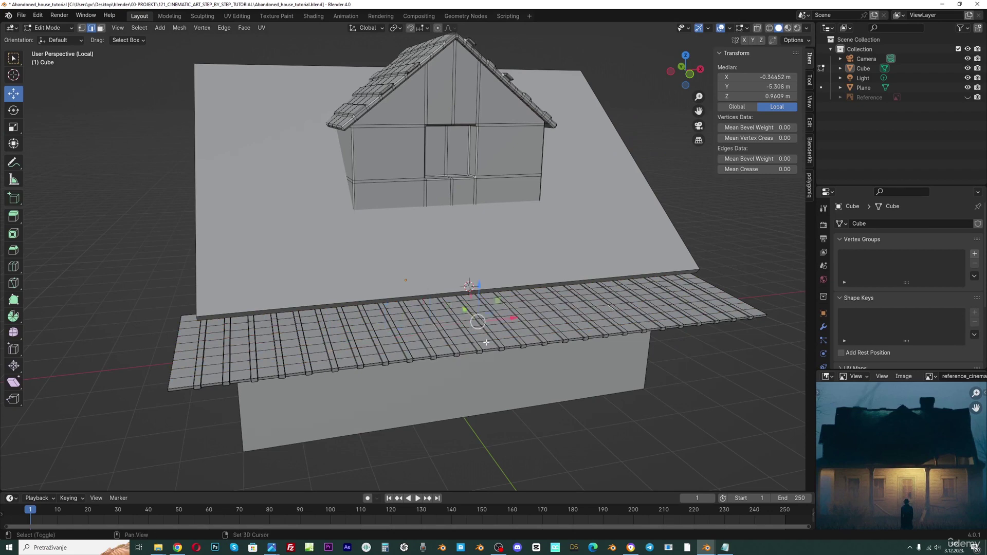
left_click(471, 337, "shift")
middle_click_drag(447, 330, 452, 330)
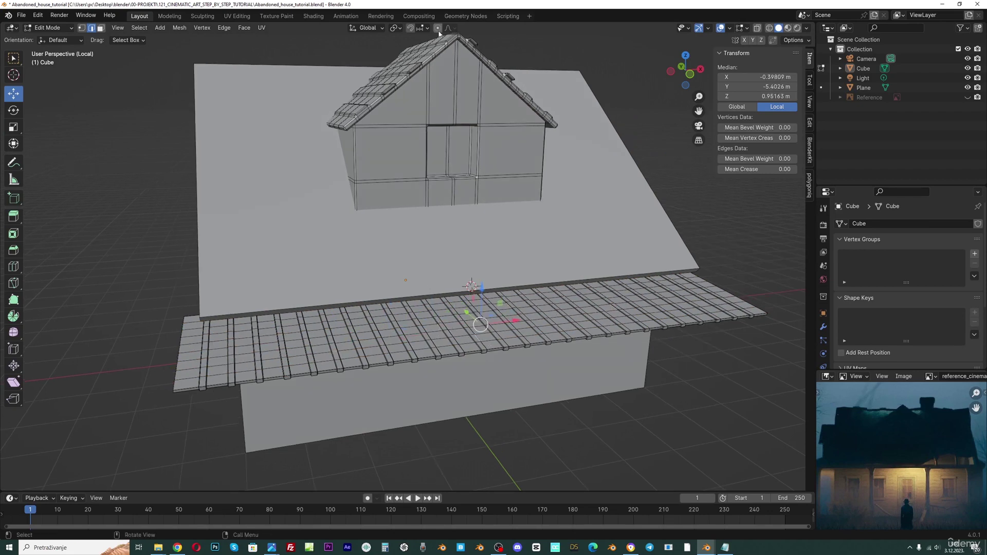
middle_click_drag(519, 334, 535, 288)
key("g")
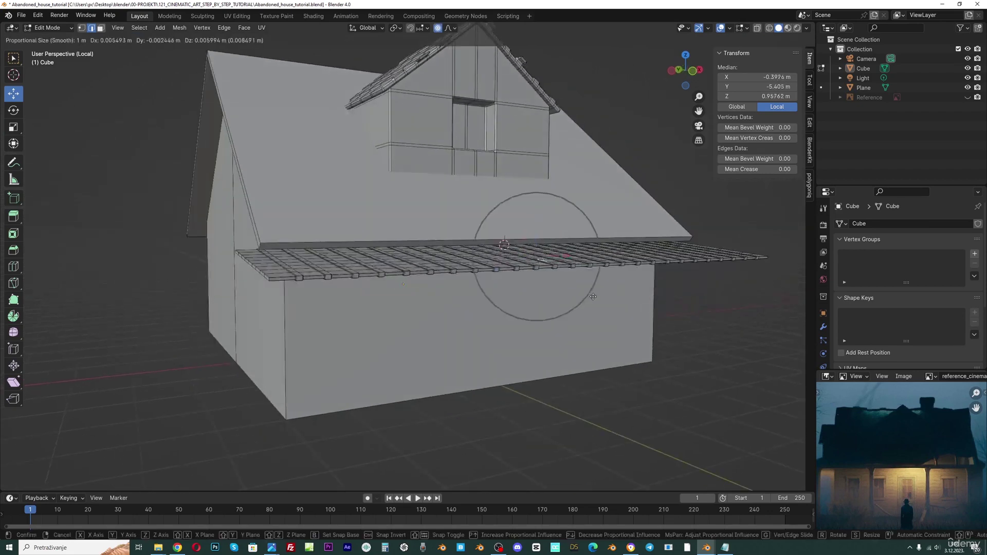
scroll(593, 294, "up", 9)
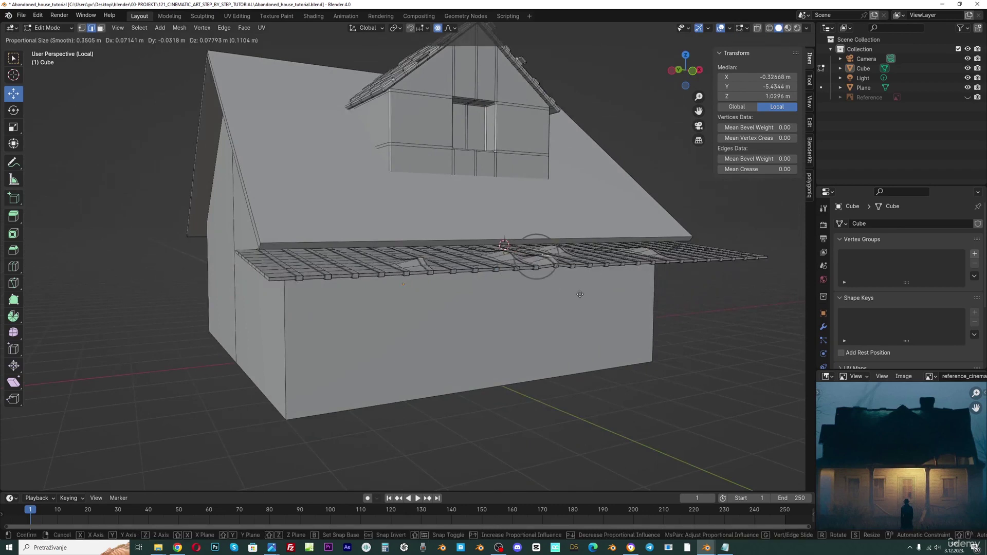
scroll(580, 294, "down", 14)
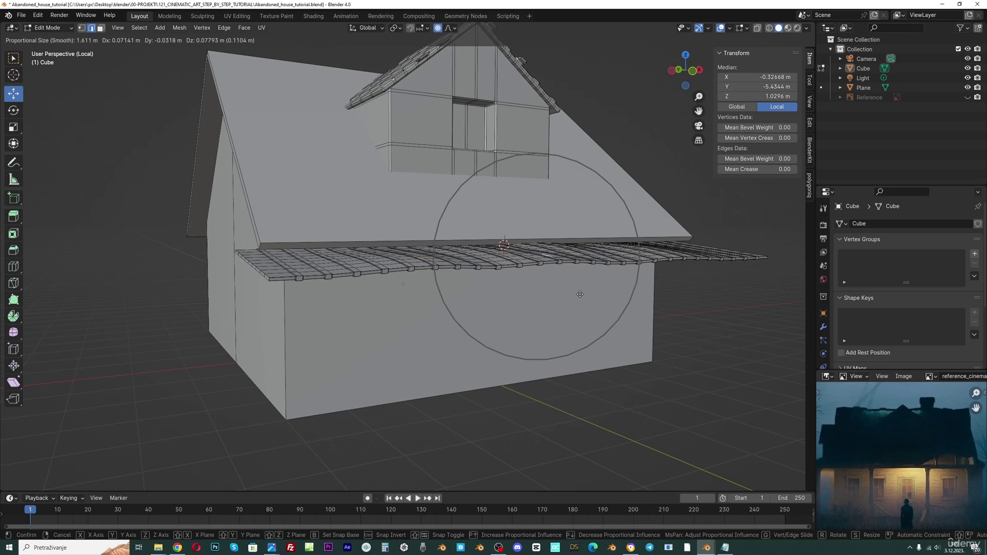
scroll(580, 294, "up", 4)
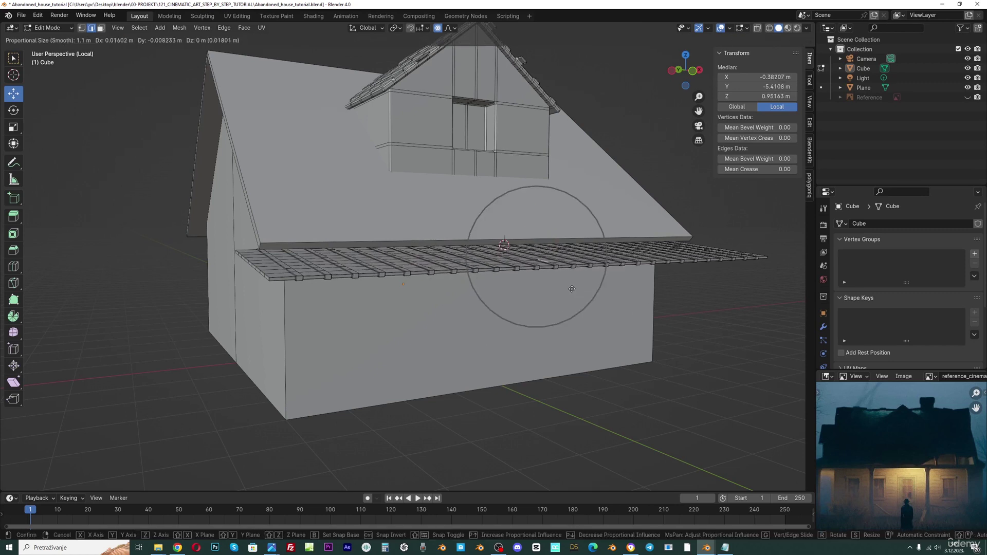
left_click(568, 288)
Select three edges near the porch roof's near end and move them with proportional editing for irregularity.
left_click(306, 259)
left_click(276, 261, "shift")
left_click(353, 259, "shift")
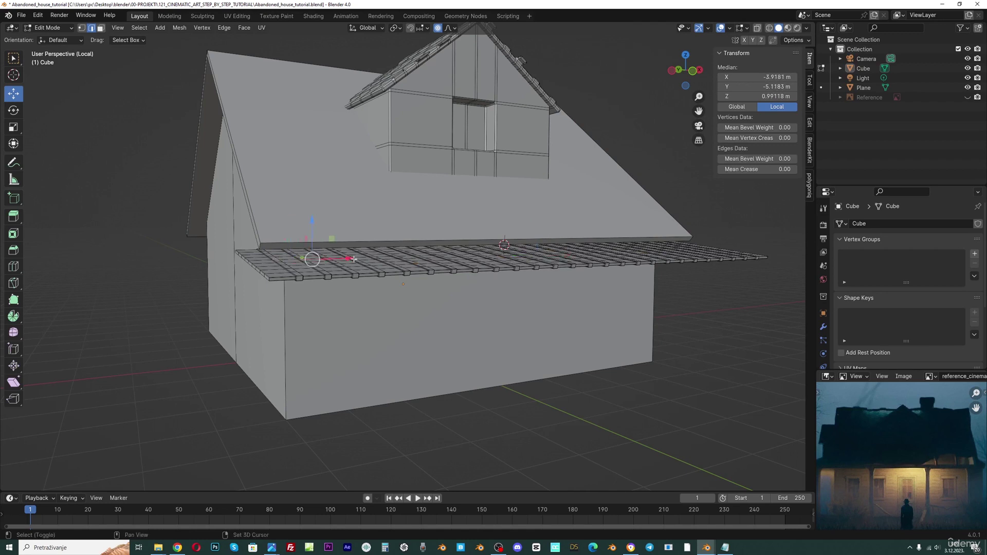
key("g")
scroll(374, 275, "up", 16)
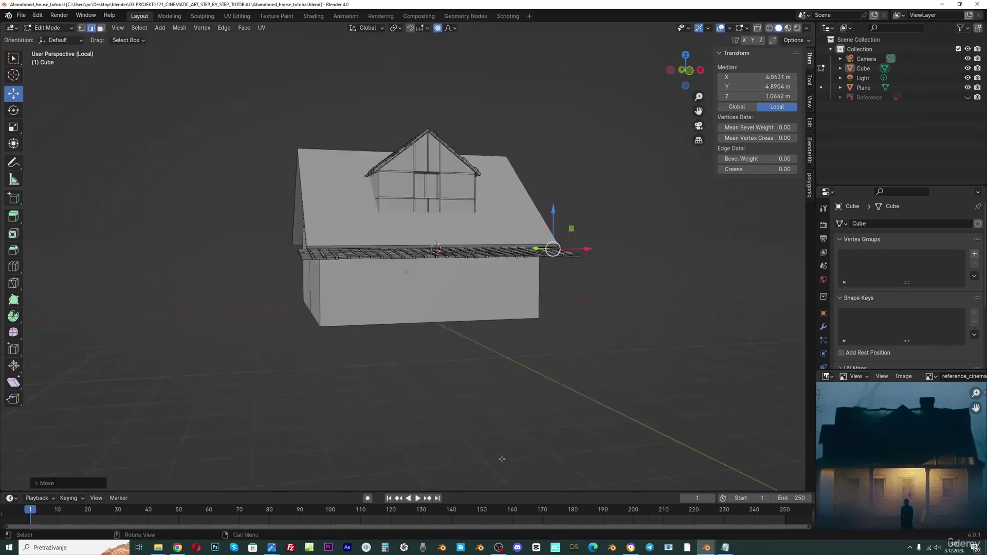
Leave mesh editing of the house and add a cylinder mesh object at the gable wall.
middle_click_drag(824, 432, 882, 433)
scroll(960, 437, "up", 1)
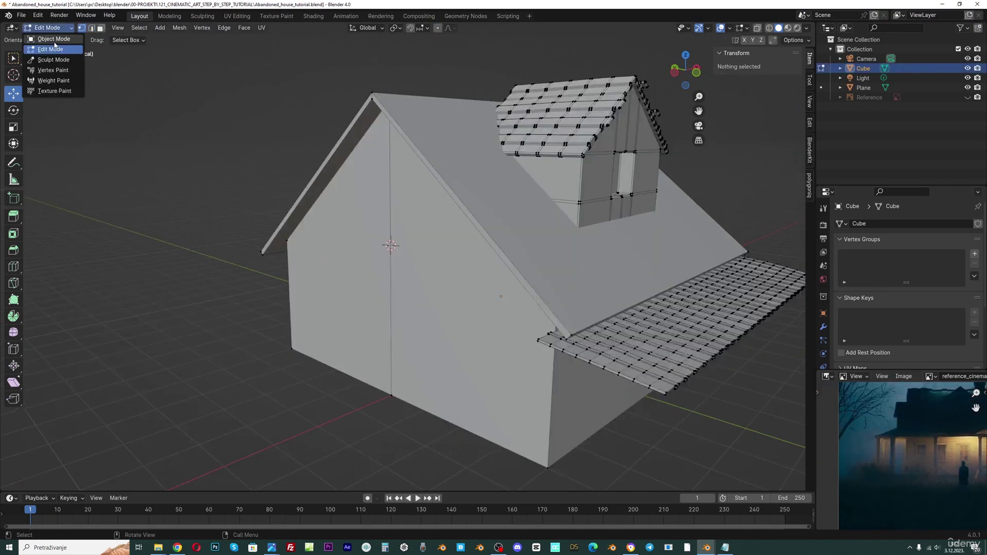
left_click(51, 38)
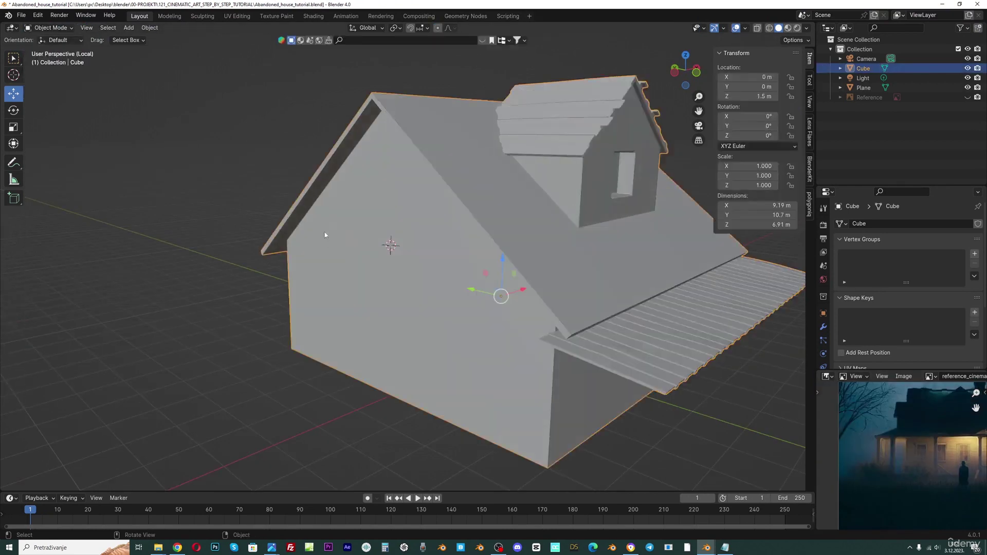
left_click(238, 275)
key("shift+a")
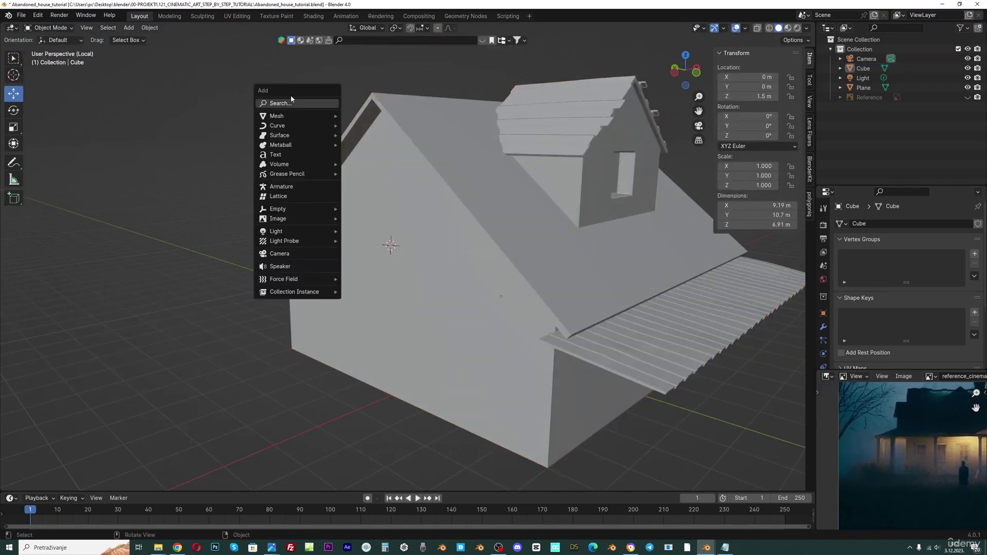
mouse_move(291, 121)
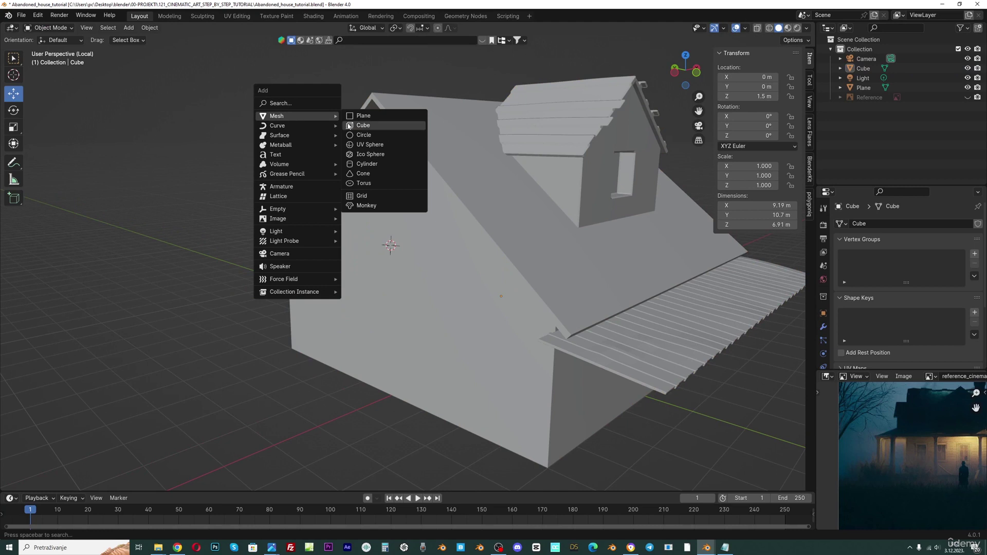
left_click(363, 165)
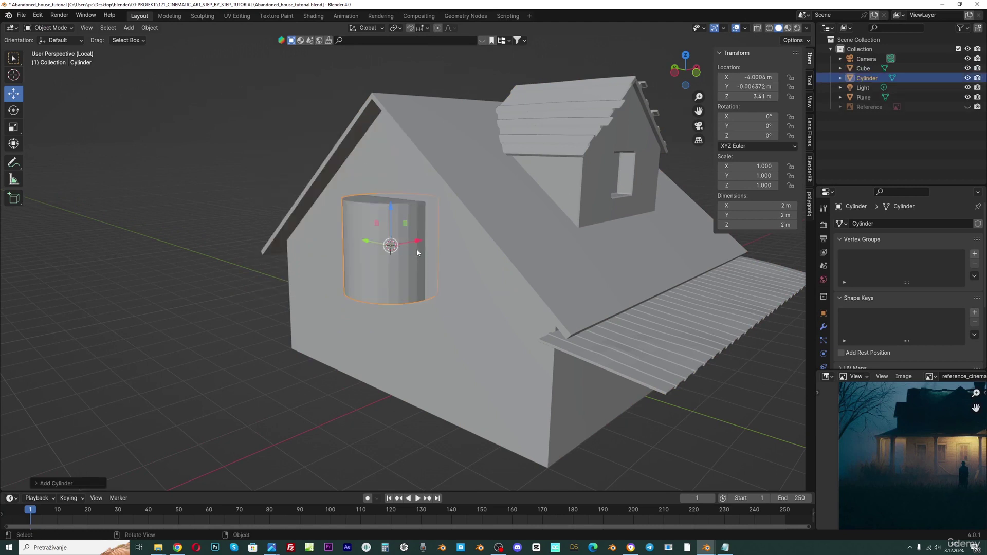
Move the cylinder along X, clear of the house's gable wall, and open its mesh for editing.
key("KP_7")
left_click_drag(392, 294, 311, 294)
key("Tab")
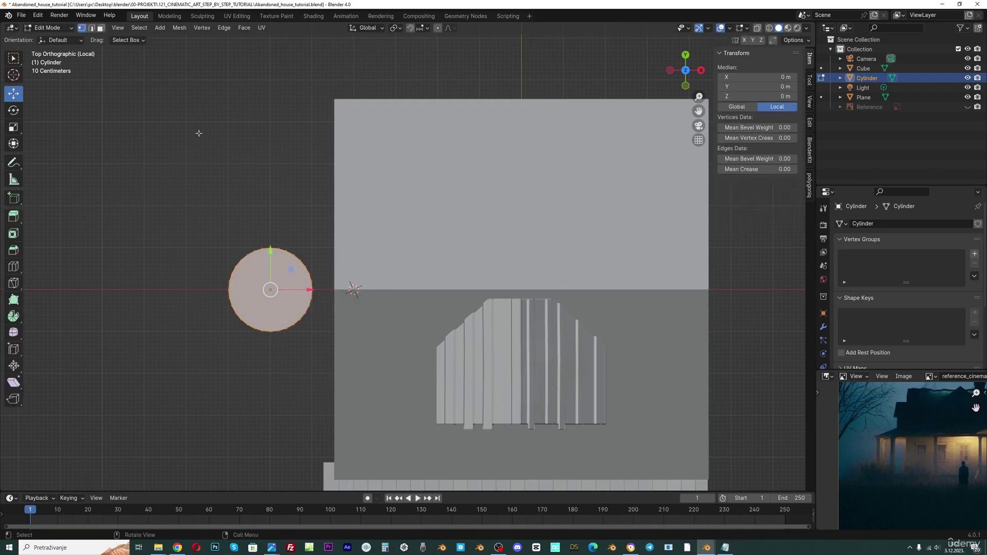
left_click(756, 28)
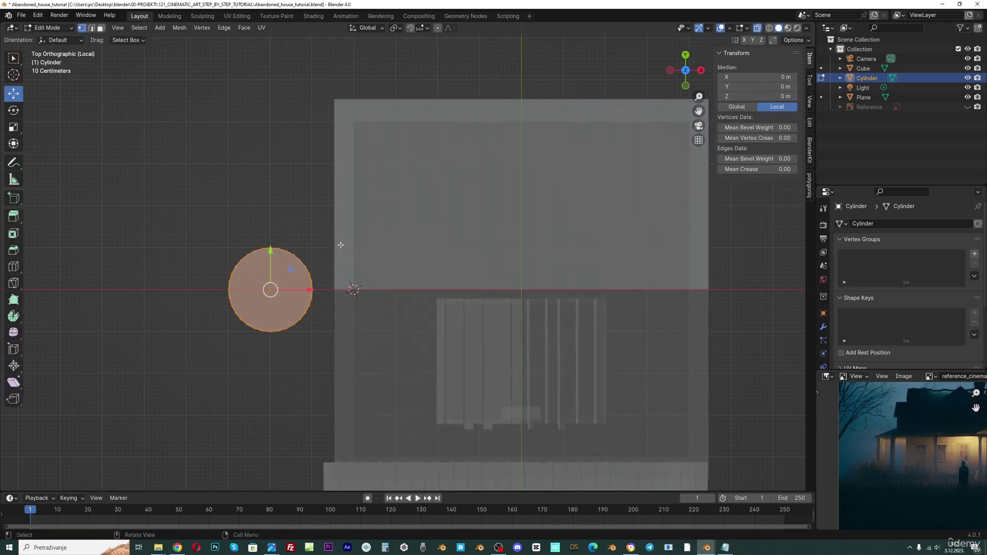
key("alt+z")
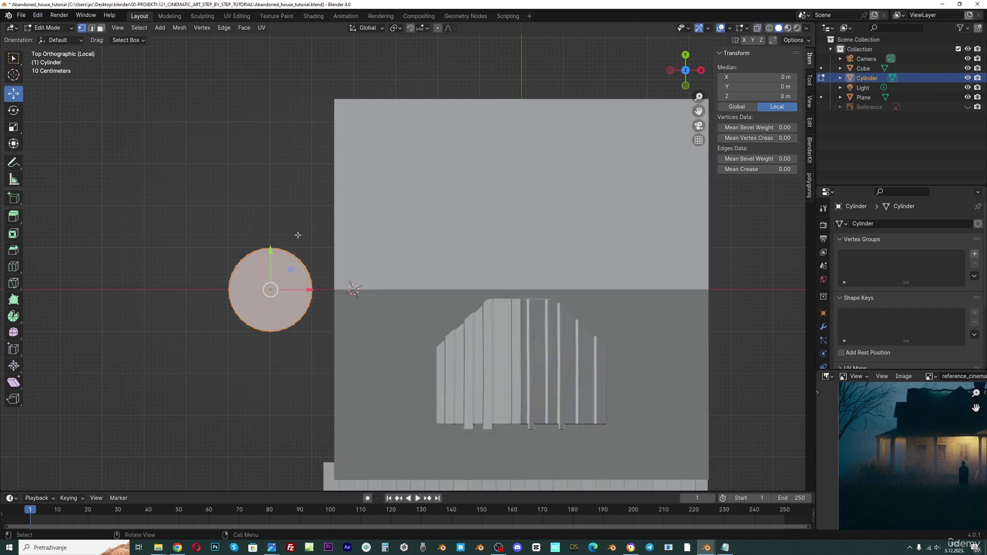
left_click_drag(298, 235, 307, 344)
left_click_drag(269, 210, 329, 338)
middle_click_drag(288, 383, 310, 252)
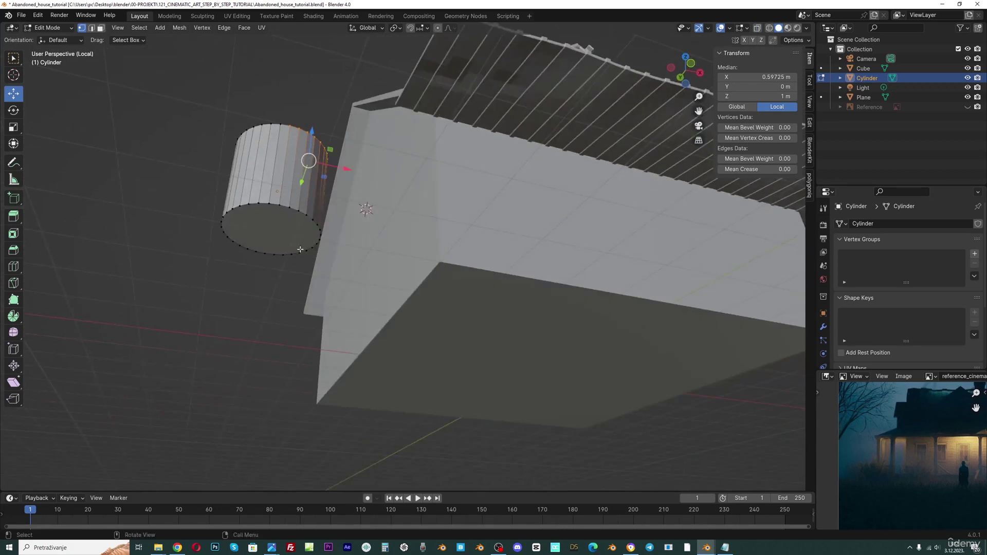
key("KP_7")
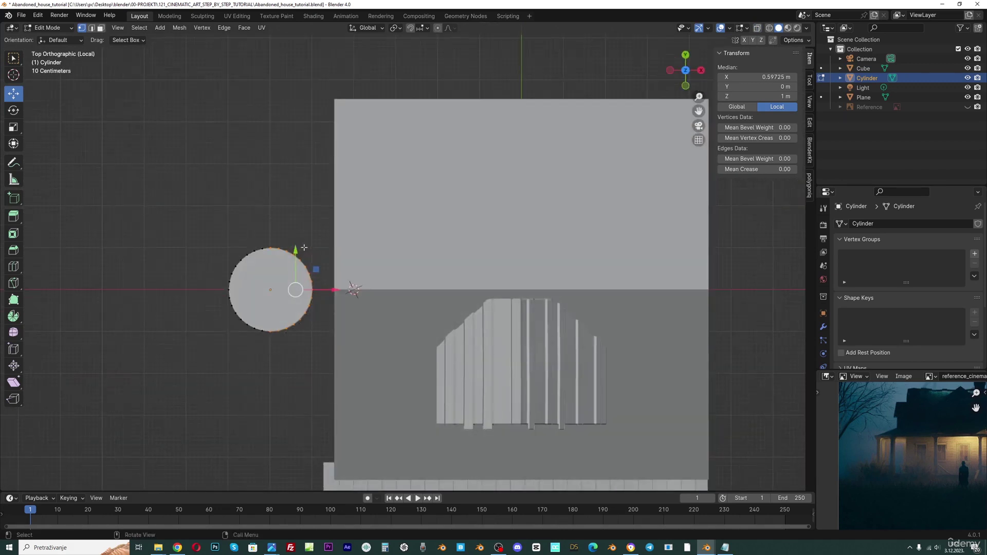
In the wireframe top view, select the half of the cylinder facing the house and delete its vertices.
left_click(757, 27)
left_click(769, 27)
left_click(309, 258)
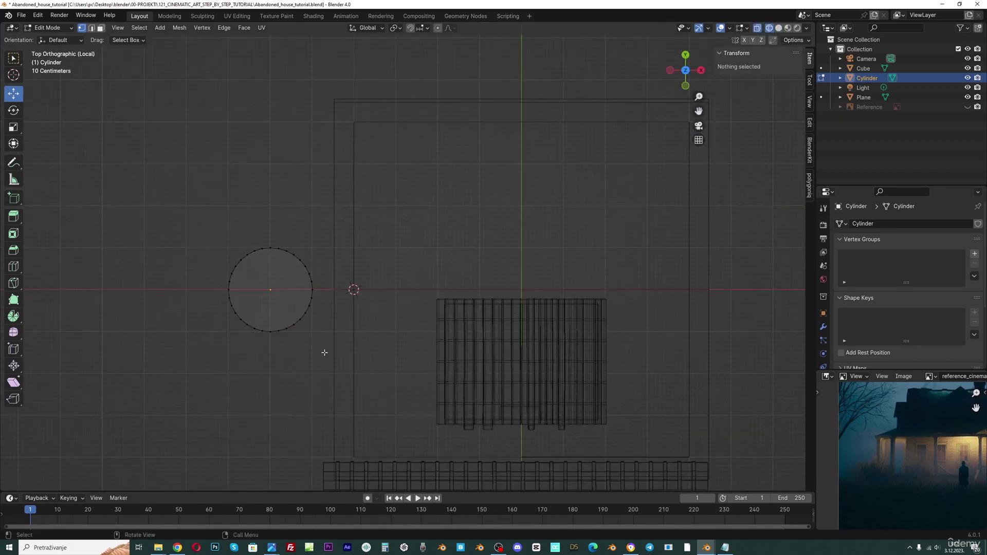
left_click_drag(325, 353, 276, 216)
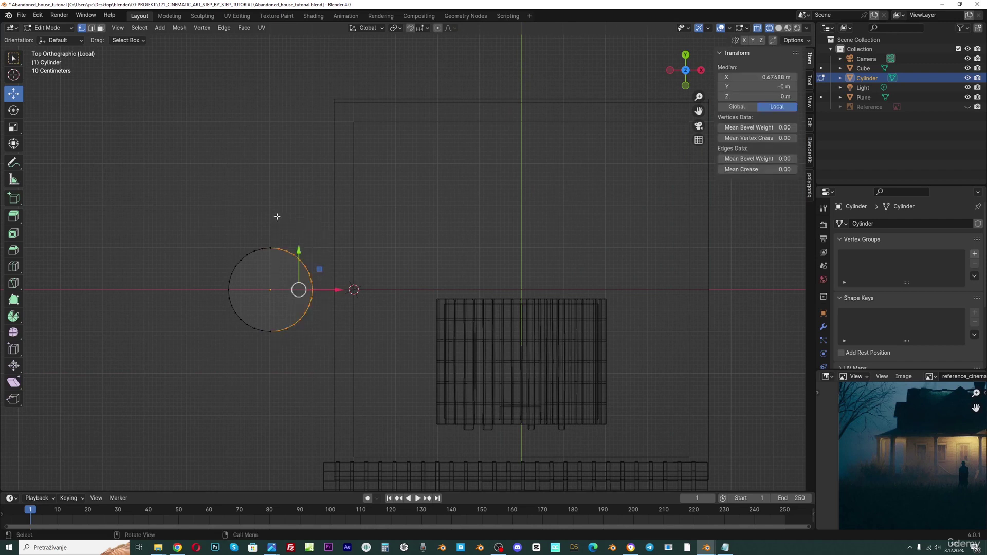
key("x")
left_click(277, 220)
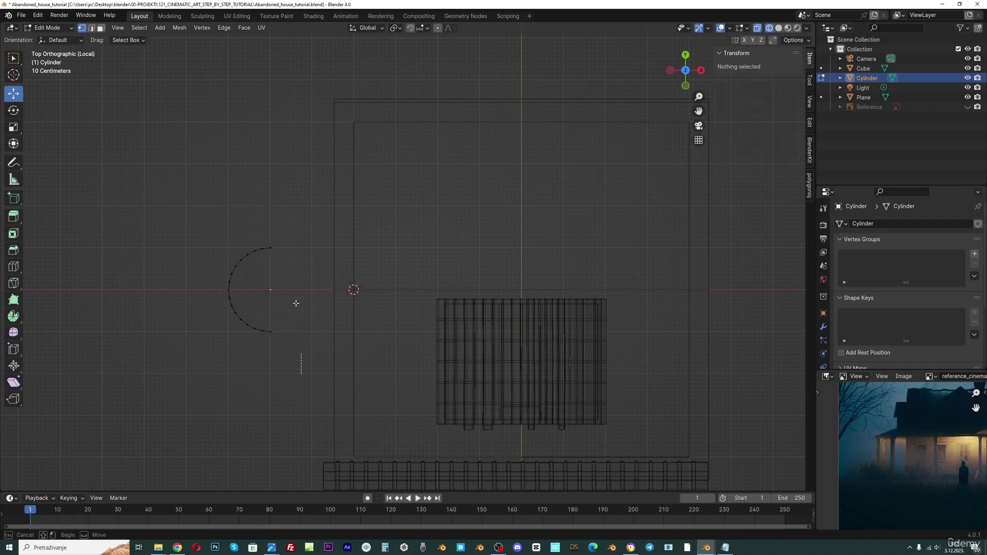
Extrude the half cylinder's two open ends along X toward the house, and widen the whole shape along Y.
left_click_drag(302, 374, 270, 227)
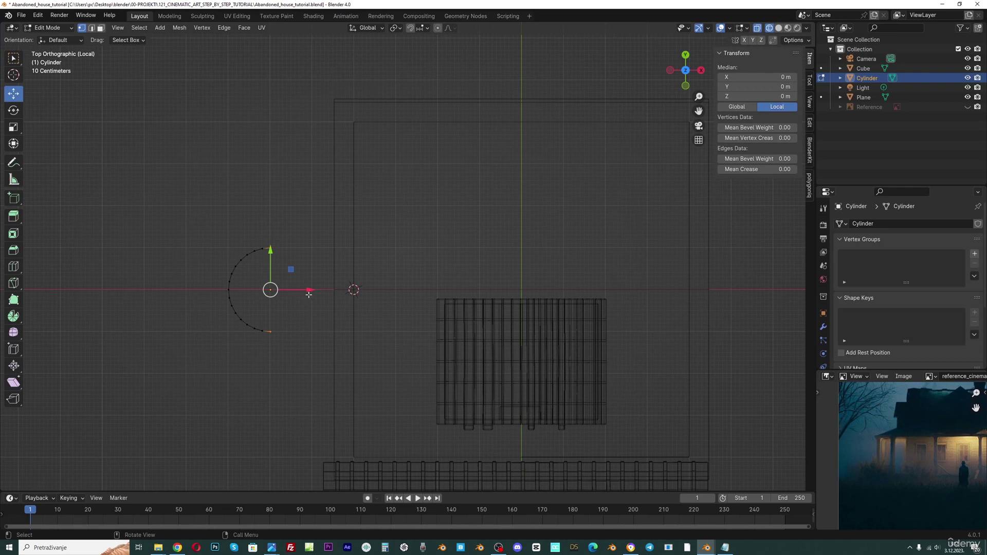
left_click_drag(309, 294, 331, 293)
key("l")
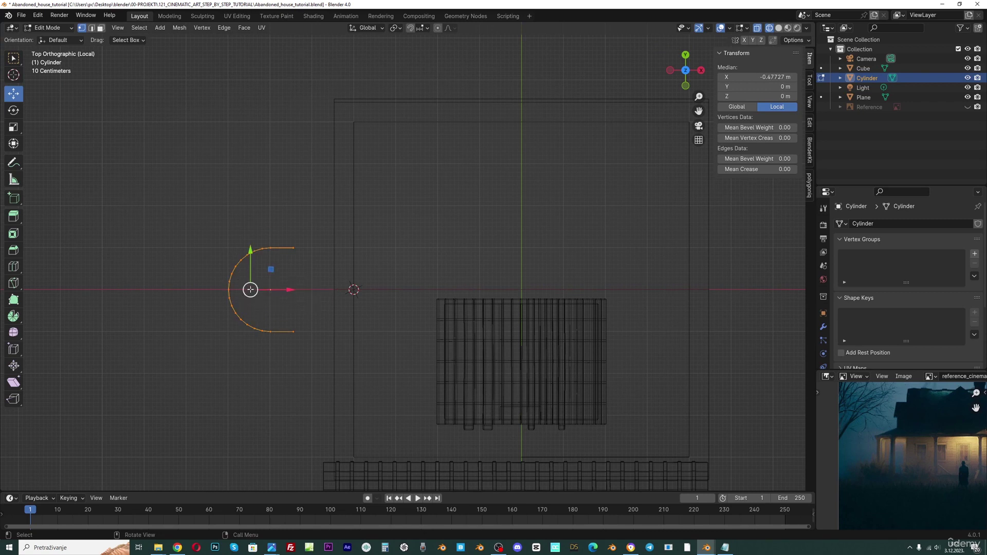
key("s")
key("y")
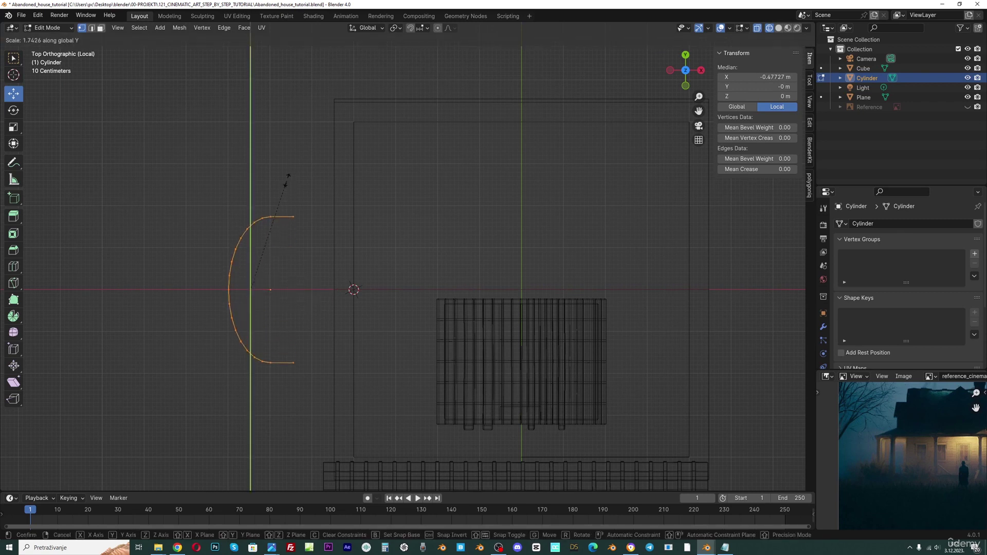
left_click(297, 144)
Move the half cylinder along X to about 1.11 m, against the gable wall, and resize it slightly.
left_click_drag(295, 290, 337, 290)
middle_click_drag(366, 253, 410, 201)
left_click(778, 28)
scroll(265, 249, "up", 2)
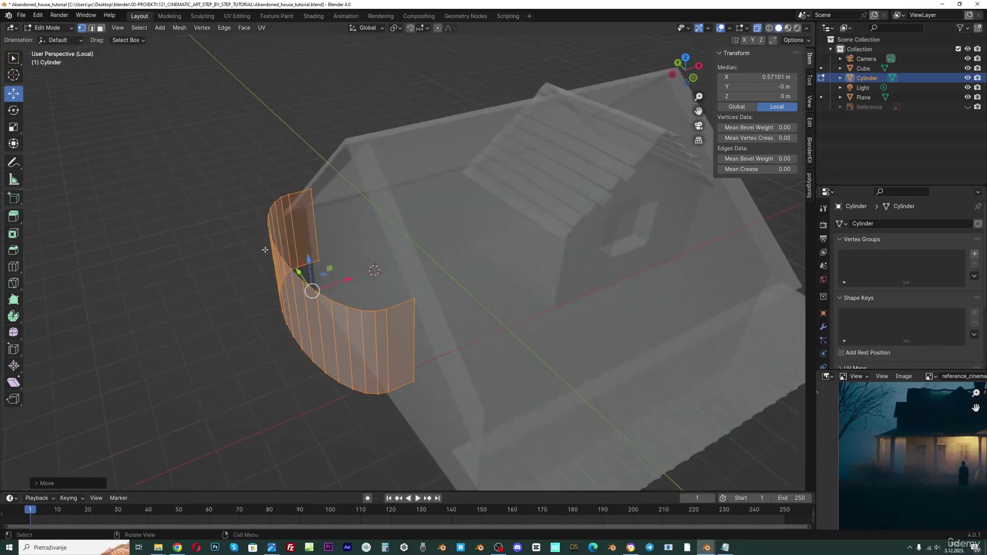
left_click(757, 28)
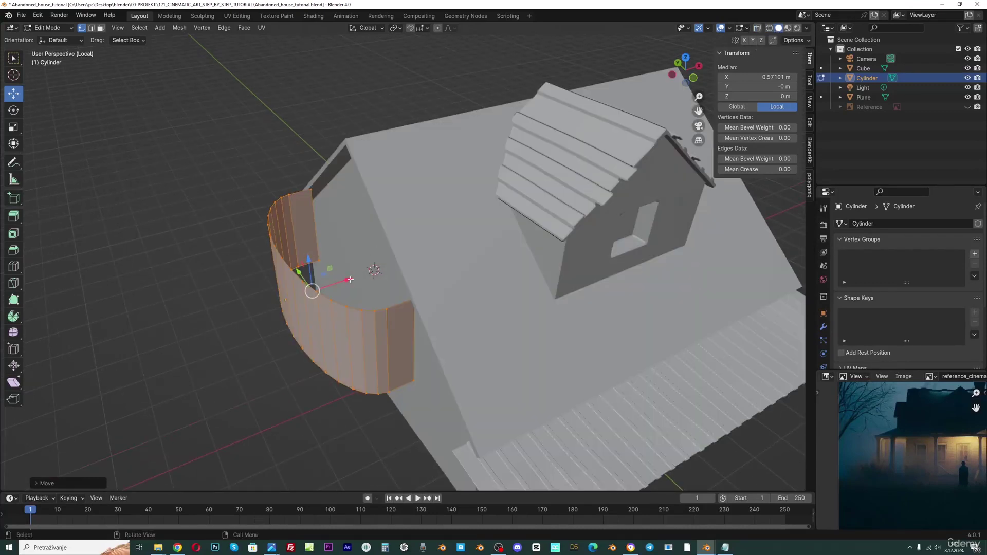
left_click_drag(350, 279, 374, 273)
middle_click_drag(375, 273, 450, 296)
key("s")
left_click(517, 273)
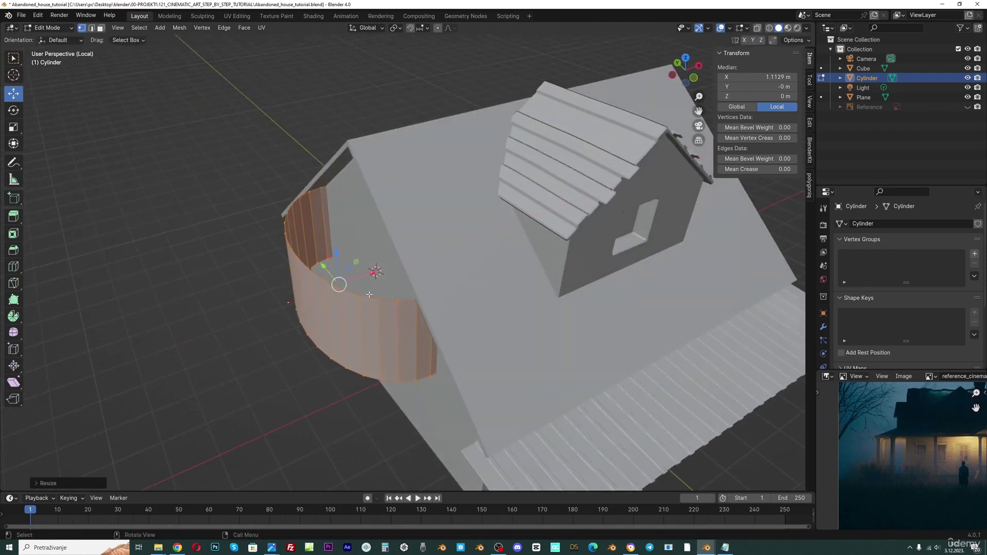
Shift the half cylinder back along X to about 0.91 m and scale it by about 1.15 along Y.
left_click_drag(372, 273, 364, 276)
key("s")
key("y")
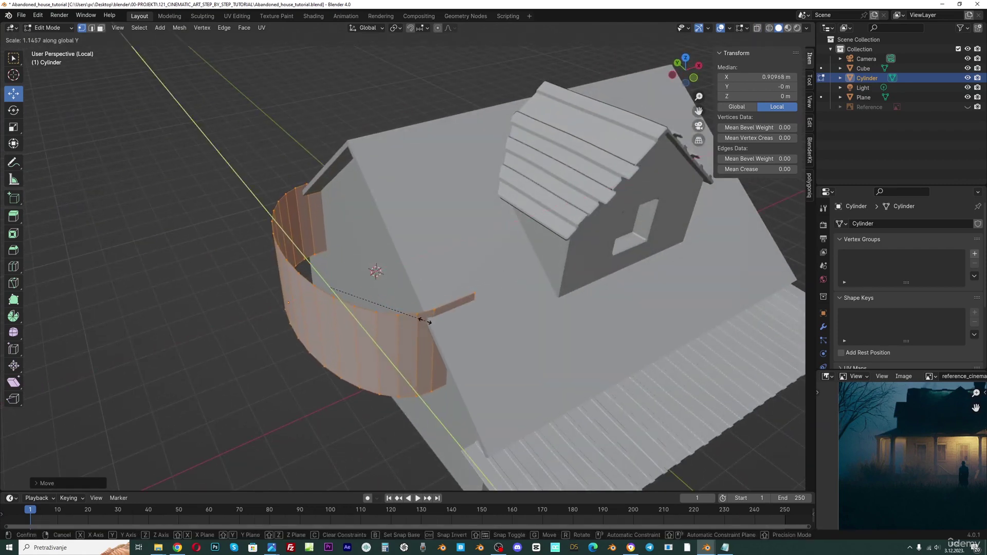
left_click(425, 321)
middle_click_drag(424, 321, 383, 273)
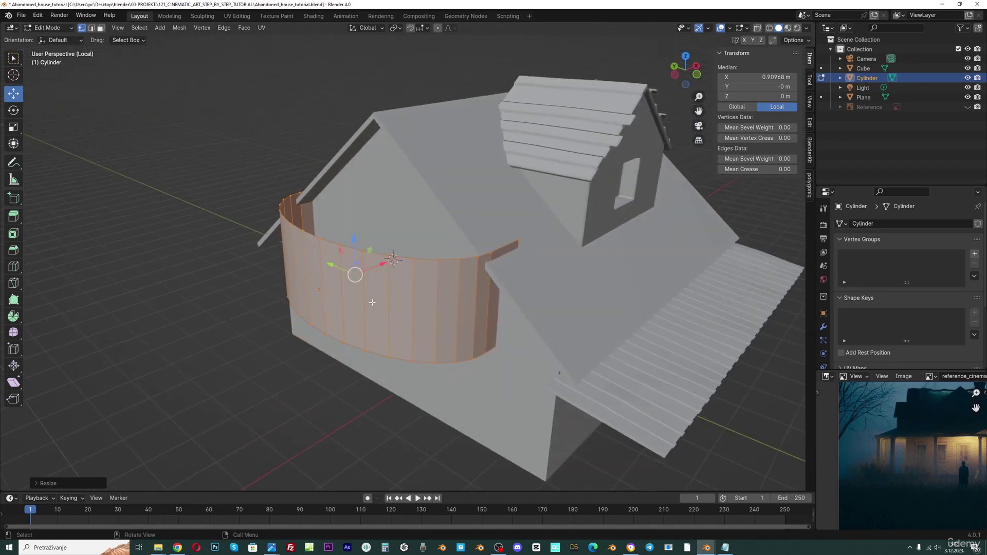
Select the half cylinder's top edge loop and scale it down strongly to taper the shape into a sloping roof.
left_click(91, 28)
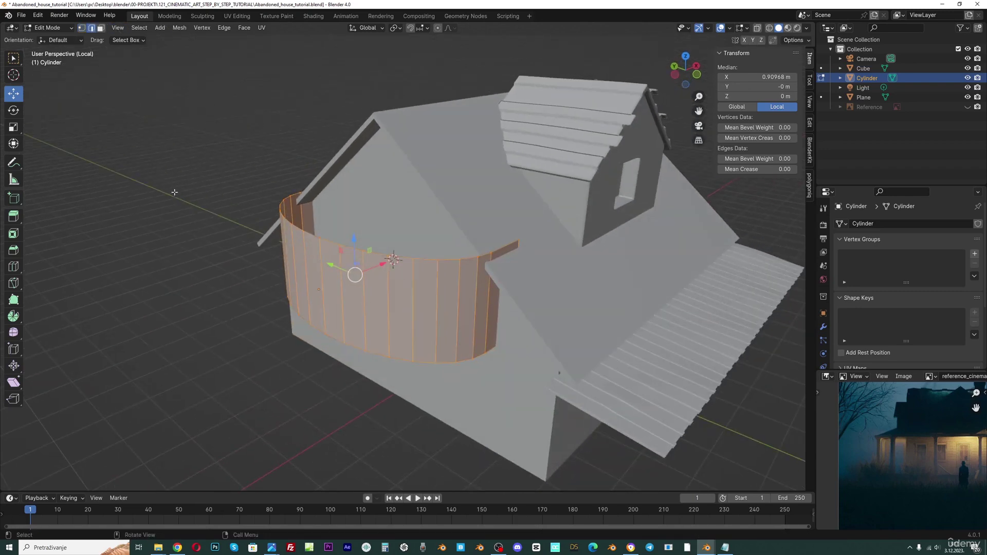
scroll(272, 258, "up", 2)
left_click(188, 209)
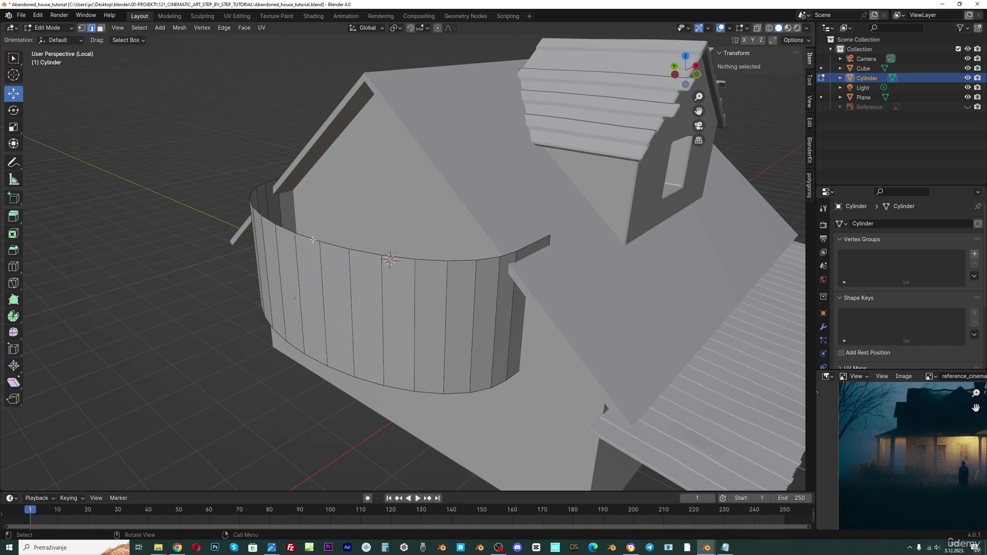
left_click(313, 240, "alt")
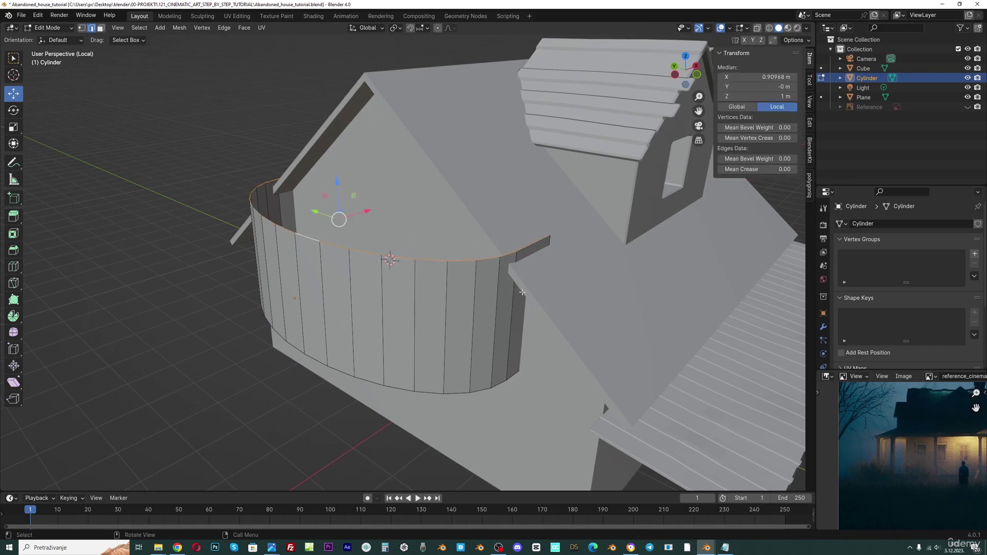
key("s")
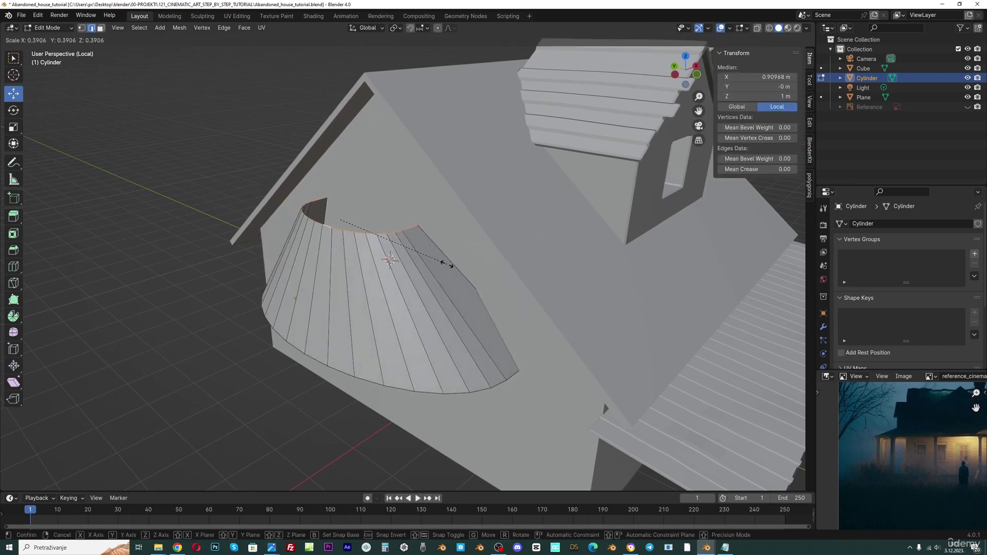
left_click(402, 261)
middle_click_drag(402, 261, 391, 234)
Move the narrowed top edge loop to about 1.80 m along X into the wall and down to about 0.18 m in Z.
key("g")
key("x")
left_click_drag(382, 178, 383, 178)
scroll(383, 179, "down", 2)
middle_click_drag(384, 179, 437, 156)
left_click_drag(418, 141, 417, 179)
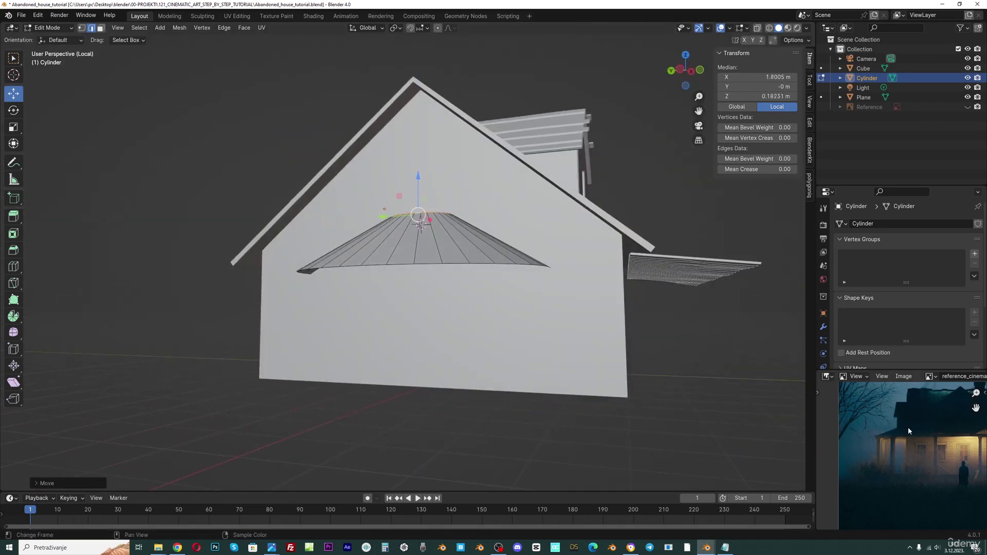
key("KP_1")
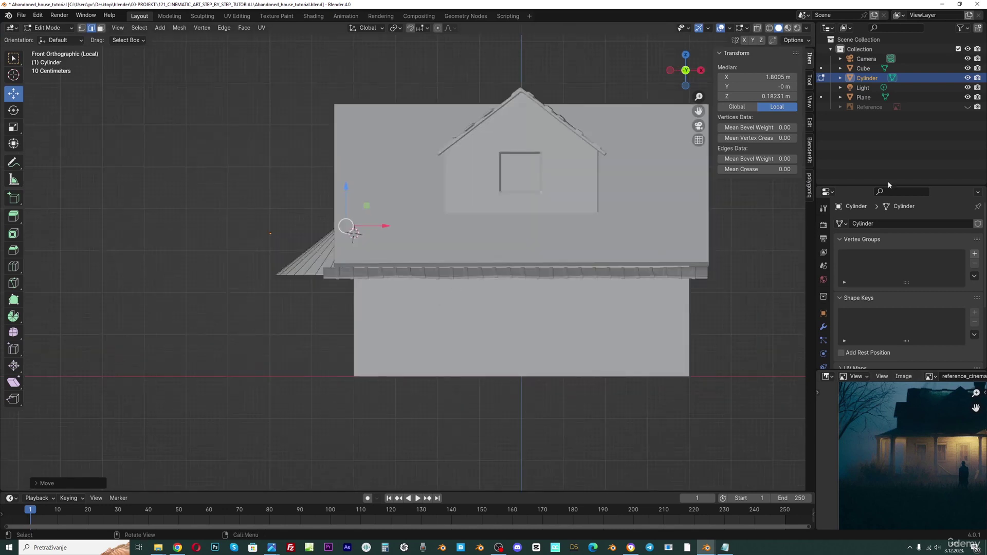
Show the reference image with see-through shading and move the whole rounded roof up to about -0.03 m in Z and outward to match it.
left_click(967, 107)
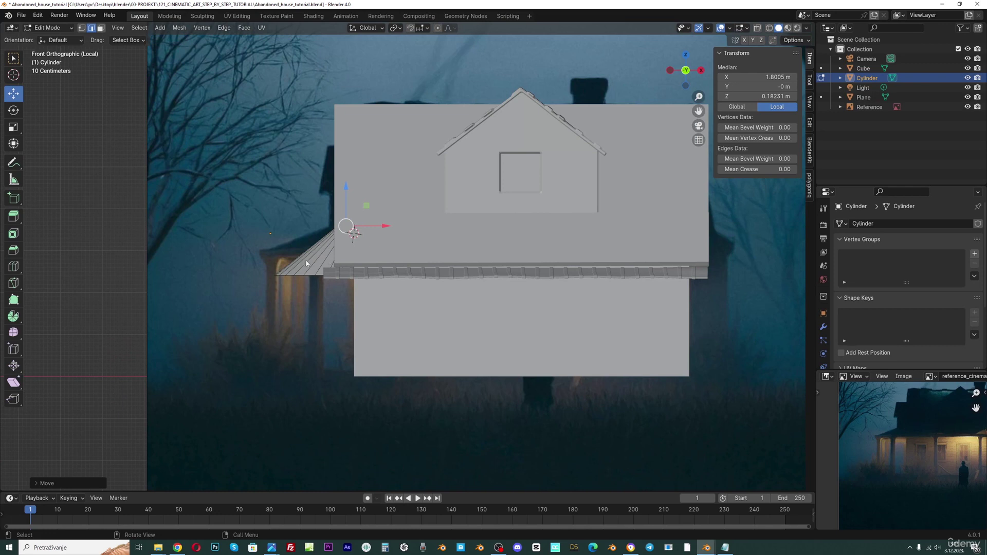
key("alt+z")
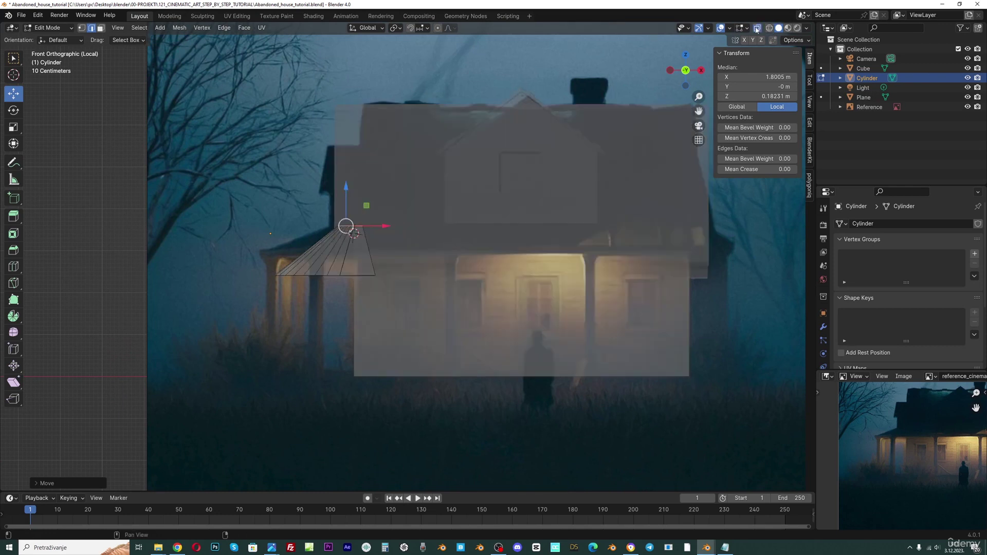
left_click_drag(228, 256, 441, 315)
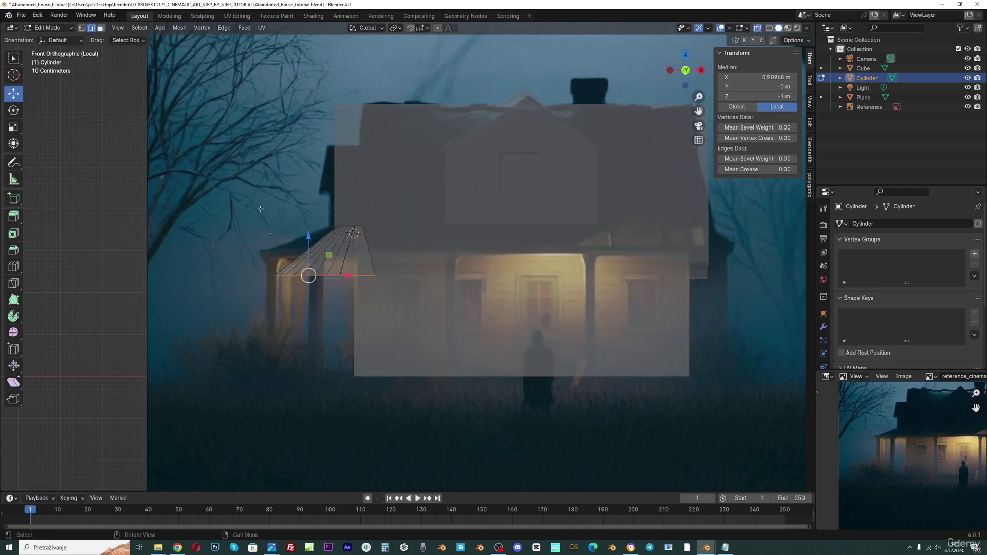
left_click_drag(203, 202, 401, 279)
left_click_drag(326, 225, 327, 210)
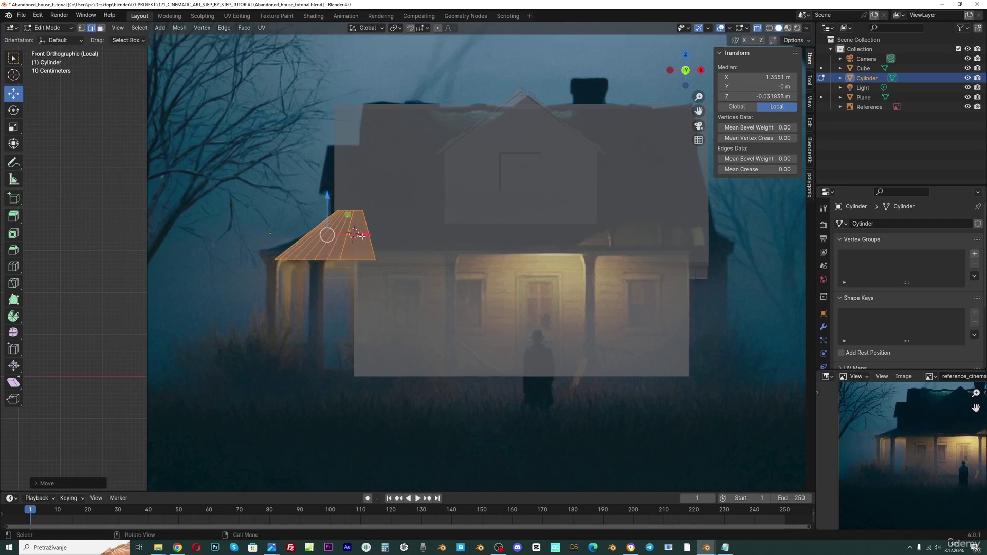
left_click_drag(366, 235, 356, 235)
Move the rounded roof's bottom edge loop outward along X to about 0.51 m.
left_click(230, 242)
left_click_drag(229, 242, 422, 298)
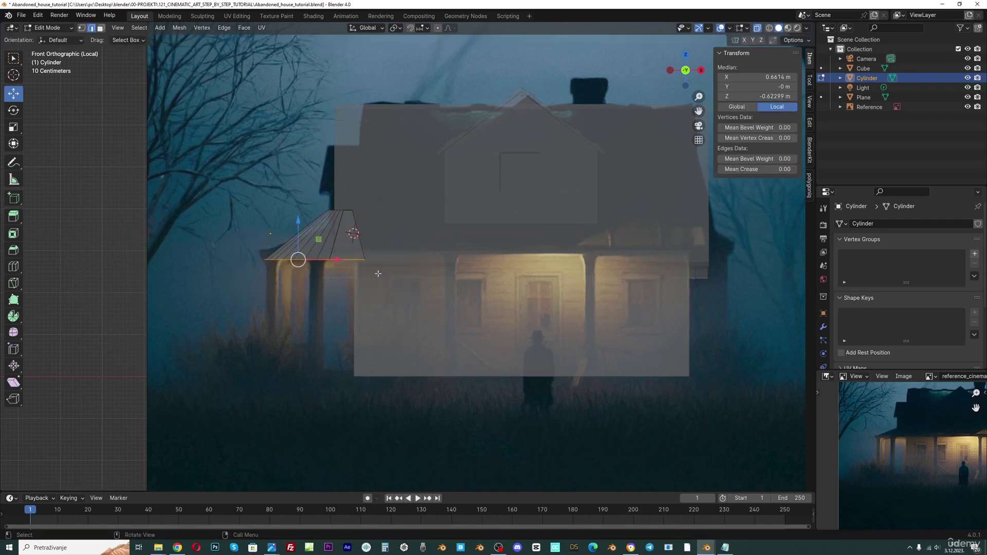
left_click_drag(333, 260, 325, 260)
Lower the rounded roof's top edge loop to about 0.15 m in Z and shift it outward along X to about 1.33 m.
left_click_drag(318, 201, 407, 226)
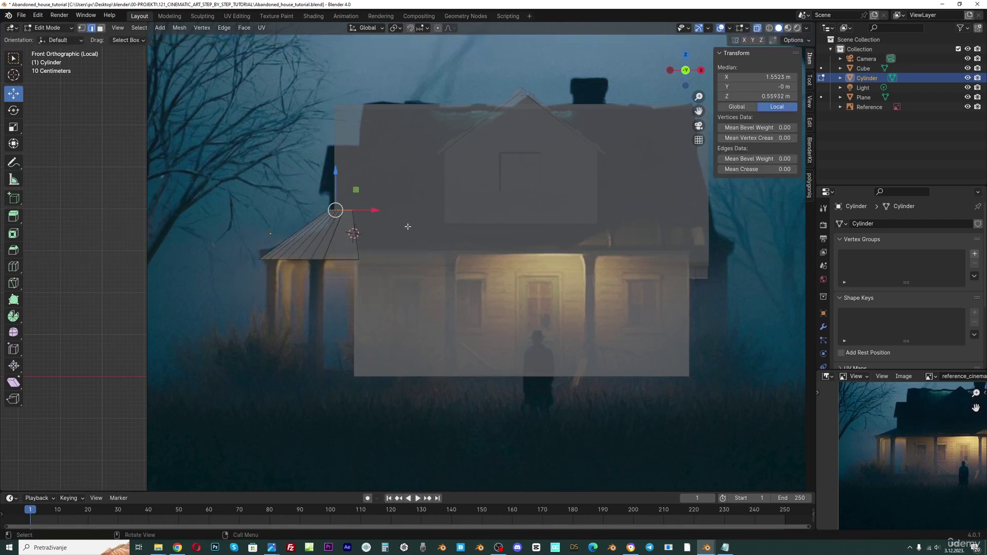
left_click_drag(328, 170, 331, 190)
left_click_drag(372, 228, 360, 228)
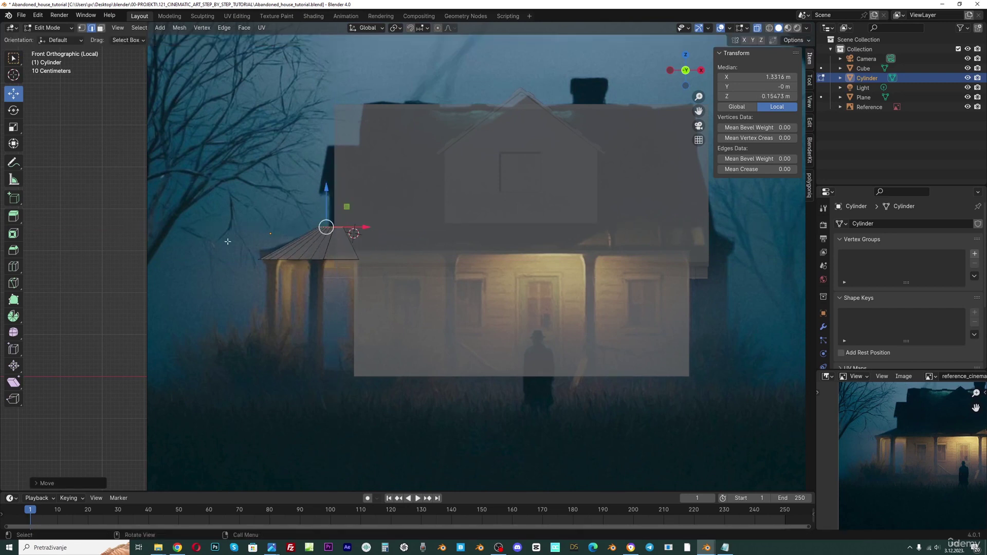
Raise the roof's bottom edge loop to about -0.47 m in Z and turn off see-through shading.
left_click_drag(219, 240, 361, 284)
left_click_drag(287, 228, 289, 222)
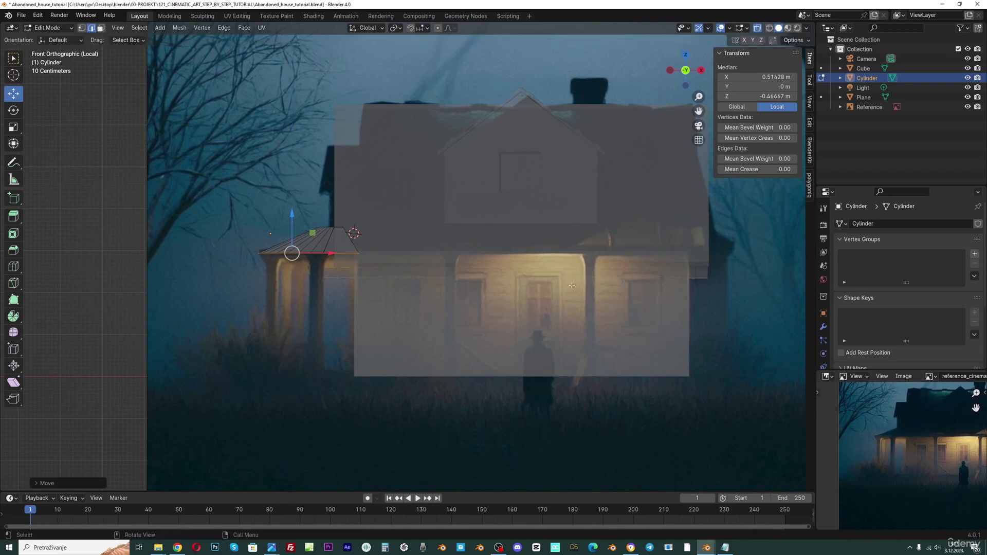
left_click(758, 28)
Extrude the rounded roof's inner top edge loop in place and scale the new loop inward.
middle_click_drag(359, 231, 341, 253)
scroll(342, 253, "up", 4)
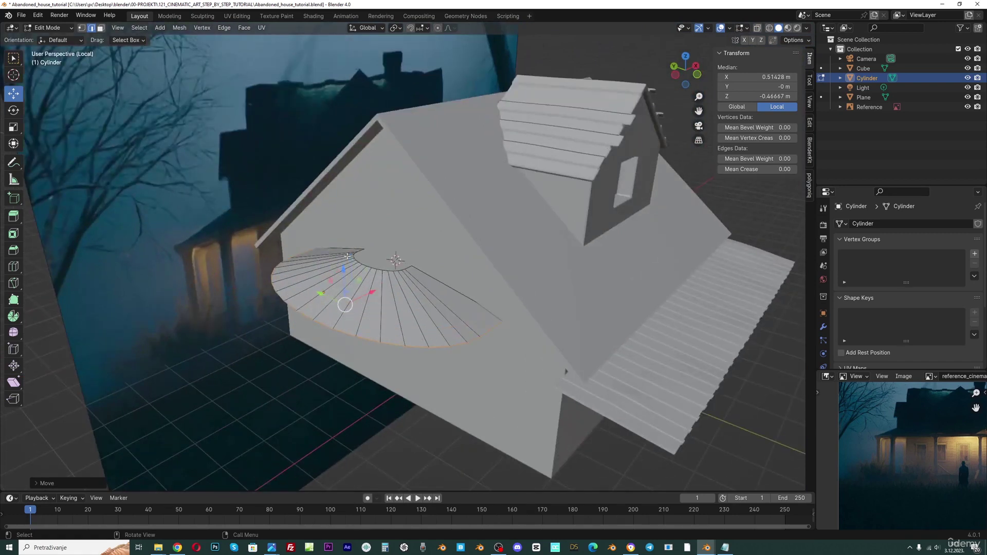
left_click(278, 188)
scroll(343, 250, "up", 1)
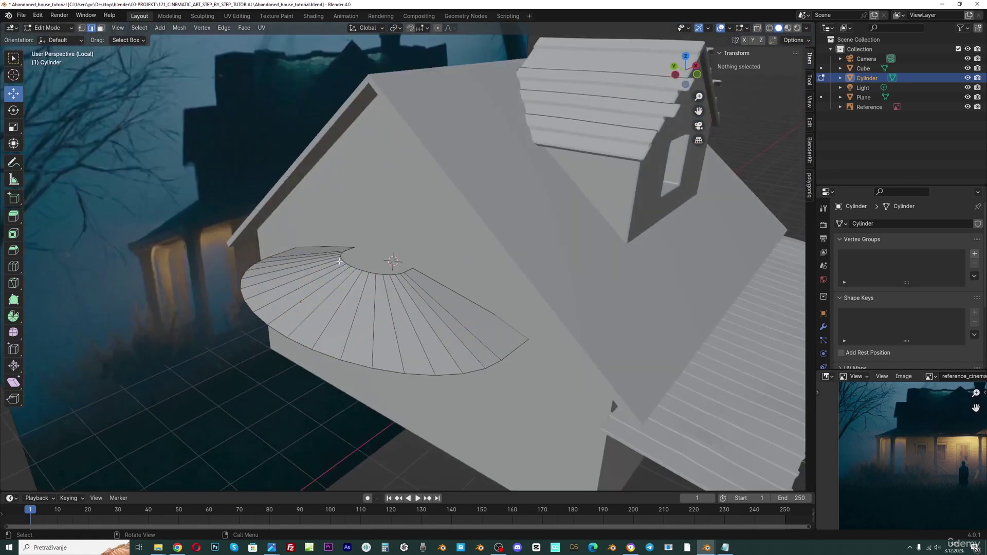
left_click(342, 262)
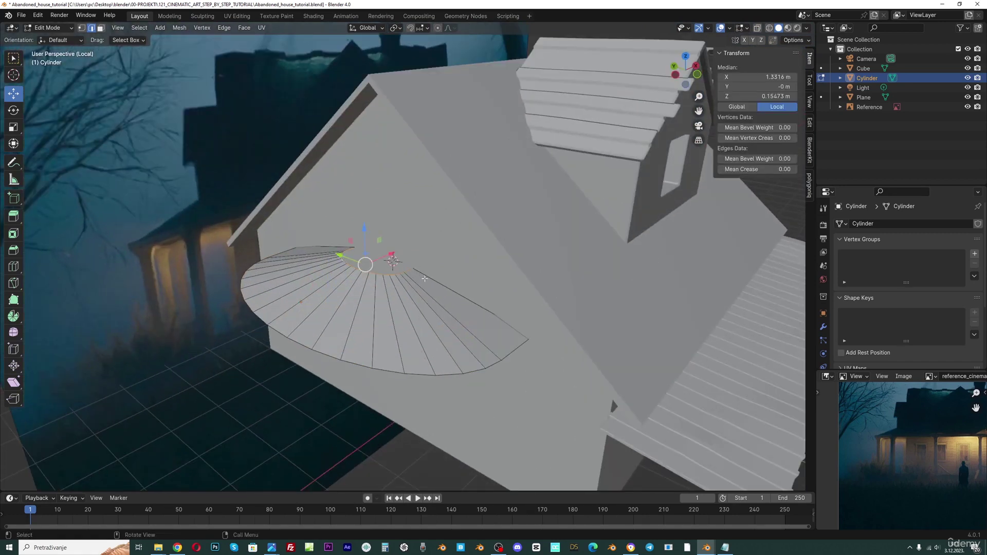
key("e")
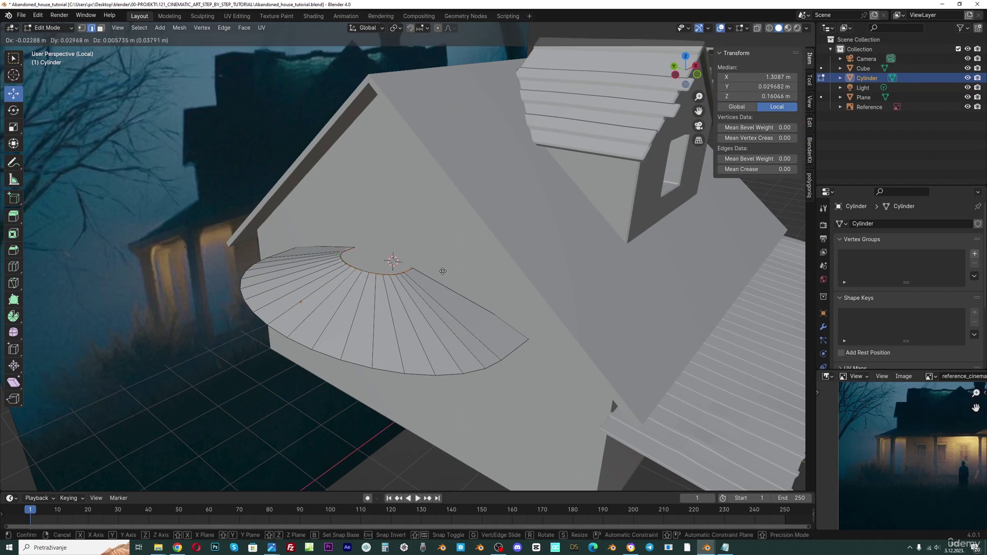
right_click(442, 271)
key("s")
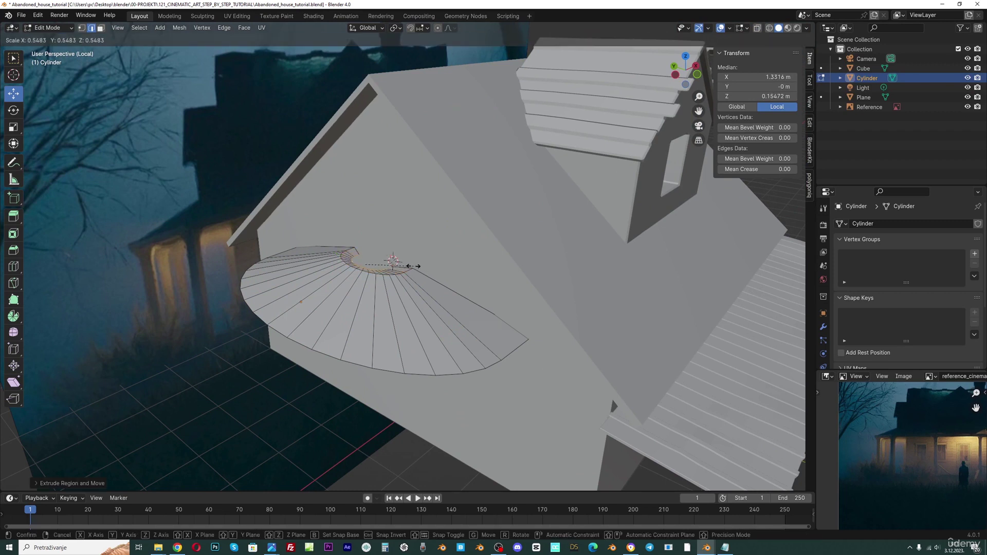
left_click(378, 263)
Raise the extruded inner loop slightly and move it along X into the gable wall to close the roof's top.
middle_click_drag(378, 263, 342, 232)
left_click_drag(306, 207, 306, 200)
middle_click_drag(306, 200, 319, 224)
left_click_drag(354, 244, 372, 271)
Select all linked faces of the rounded roof and extrude them along normals to give the roof thickness.
scroll(365, 255, "up", 2)
key("l")
scroll(373, 272, "down", 2)
middle_click_drag(386, 278, 354, 258)
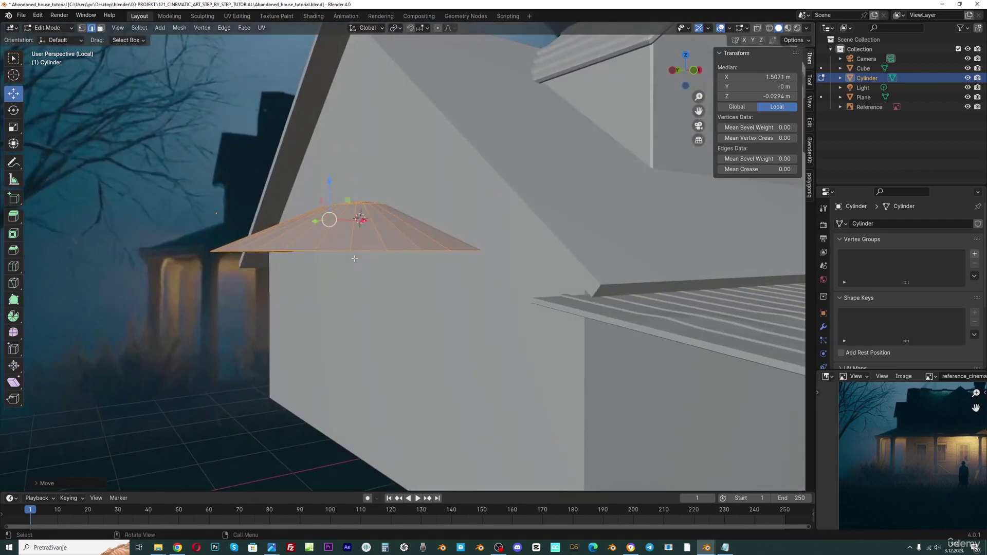
scroll(355, 259, "up", 1)
key("alt+e")
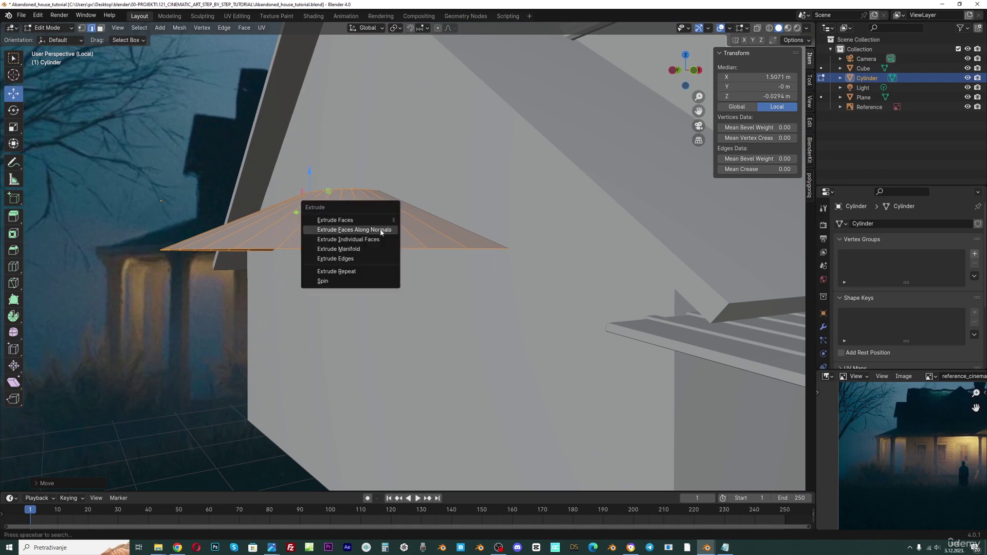
left_click(380, 229)
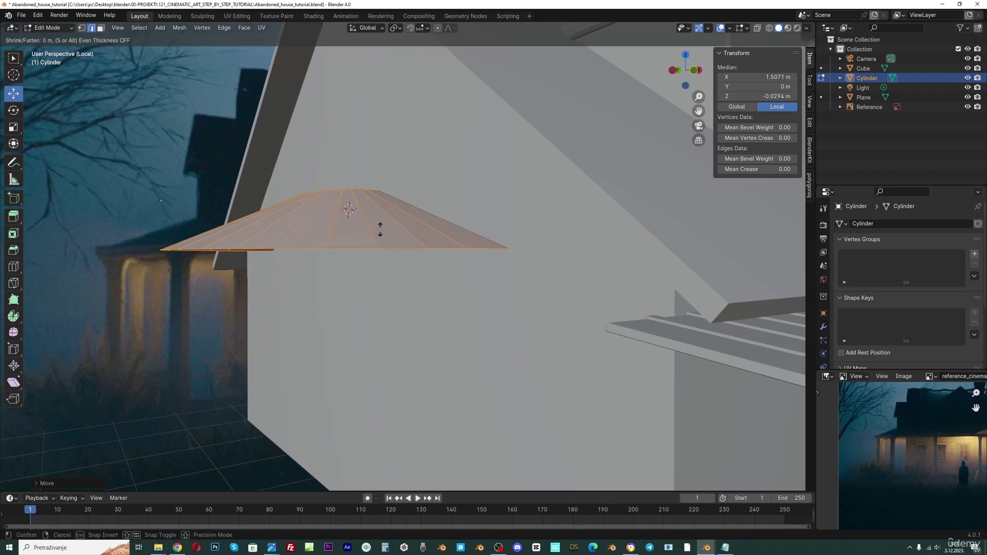
left_click(392, 183)
middle_click_drag(392, 185, 335, 258)
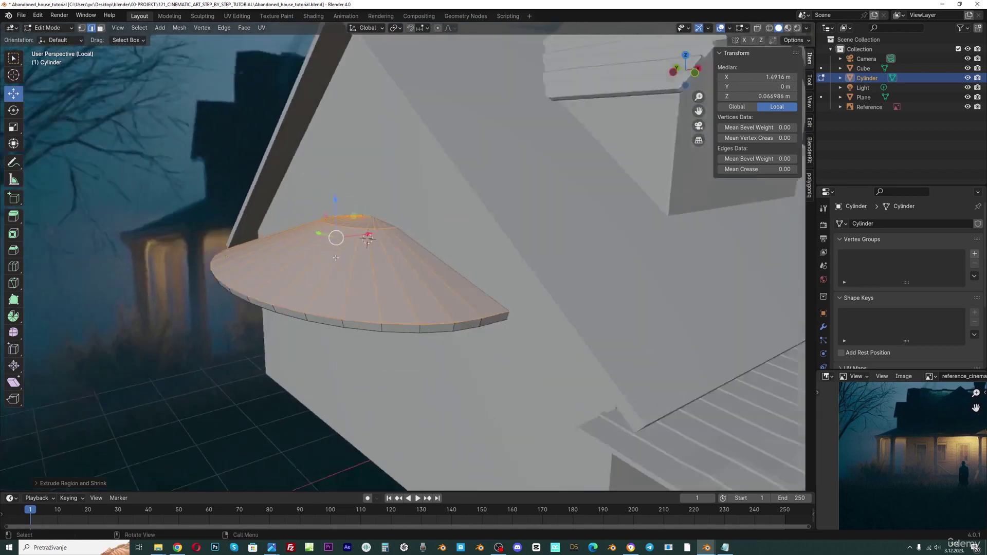
Check the thickened roof against the reference from the front, save the file and return to Object Mode.
scroll(335, 257, "down", 5)
key("KP_1")
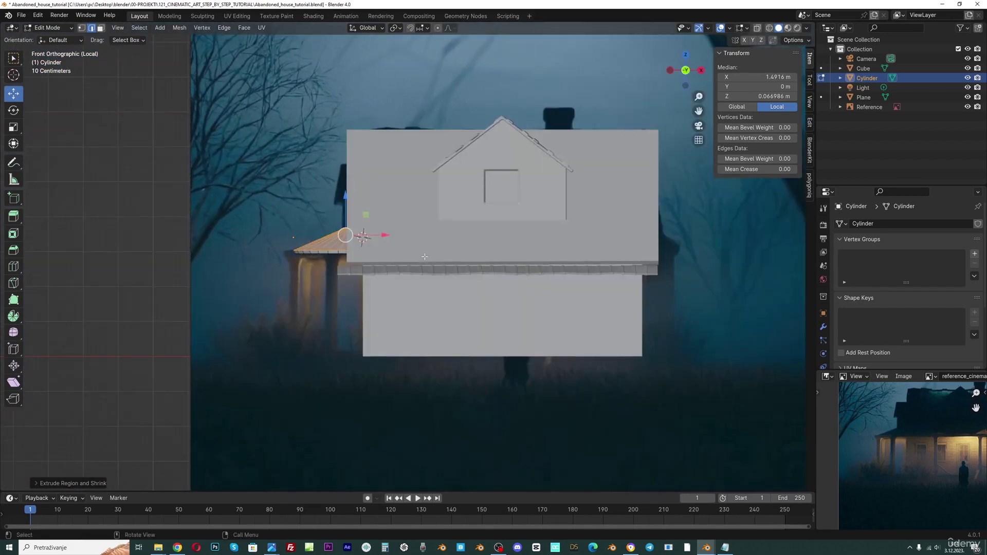
scroll(340, 239, "up", 1)
scroll(257, 244, "down", 2)
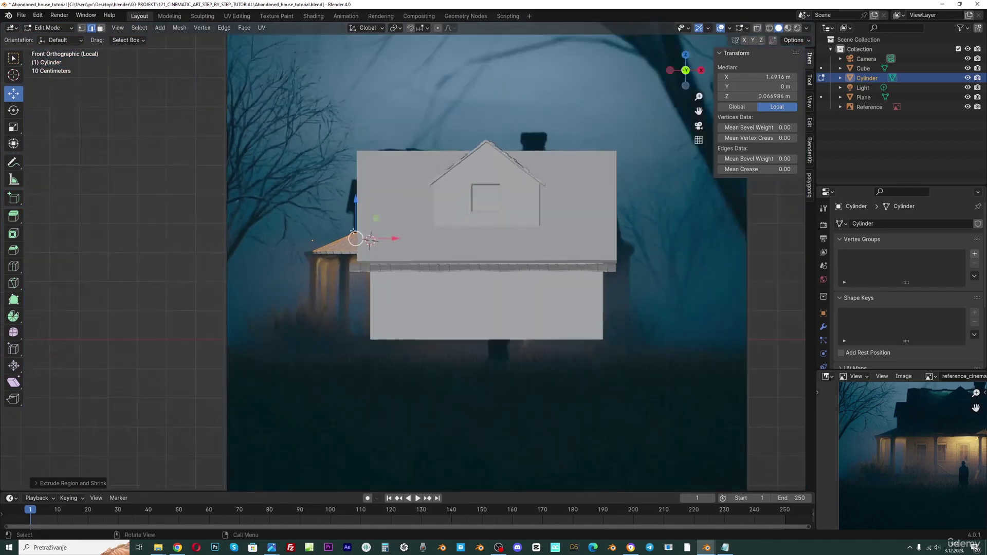
middle_click_drag(257, 244, 418, 290)
key("ctrl+s")
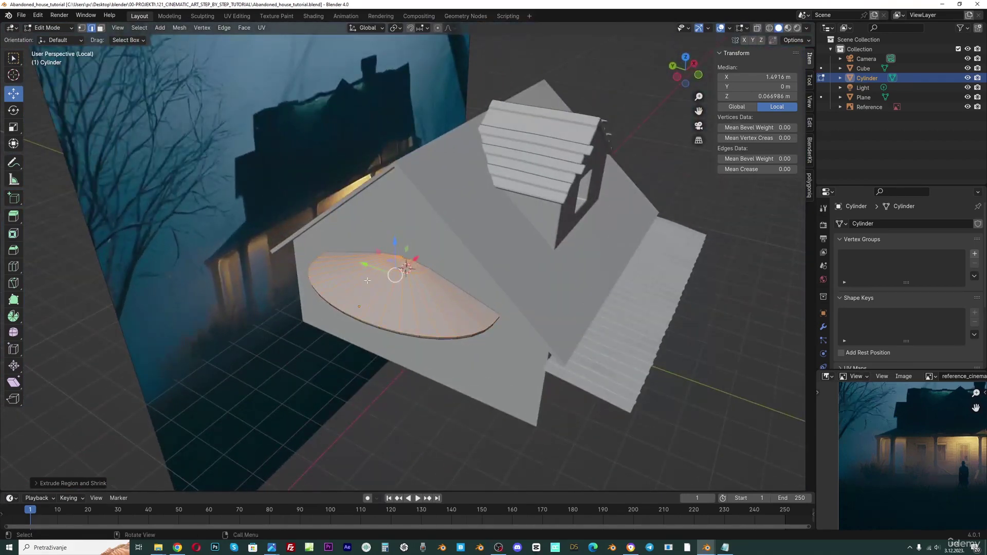
scroll(894, 446, "up", 1)
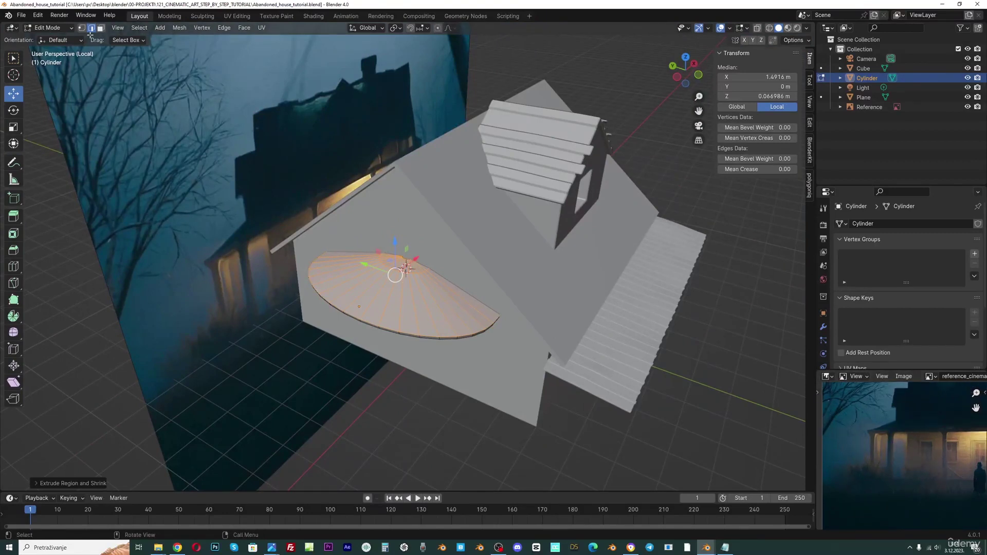
left_click(62, 30)
left_click(63, 37)
Place the 3D cursor on the rounded roof's underside, add a cube there and scale it down to about 0.42 m.
middle_click_drag(467, 295, 258, 291)
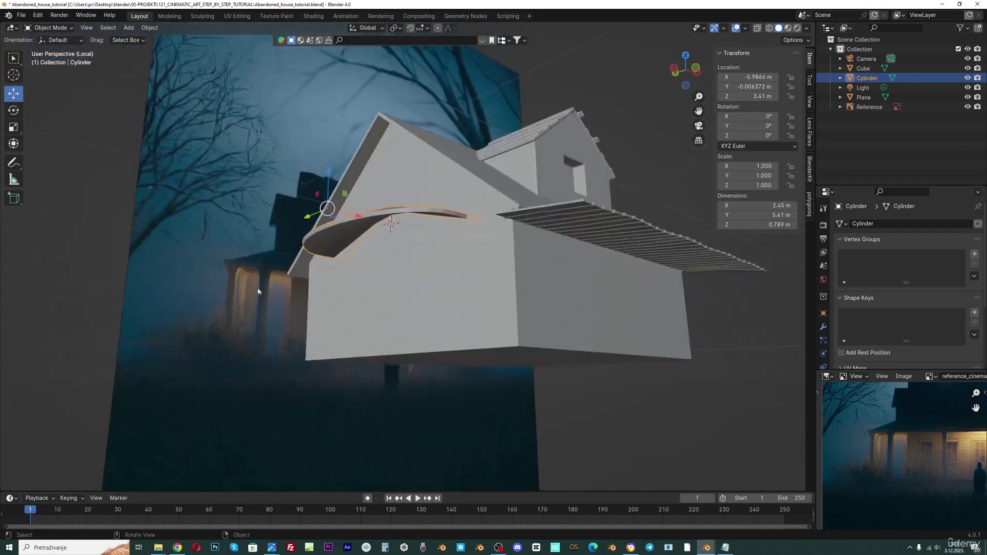
left_click(94, 264)
middle_click_drag(360, 224, 337, 200)
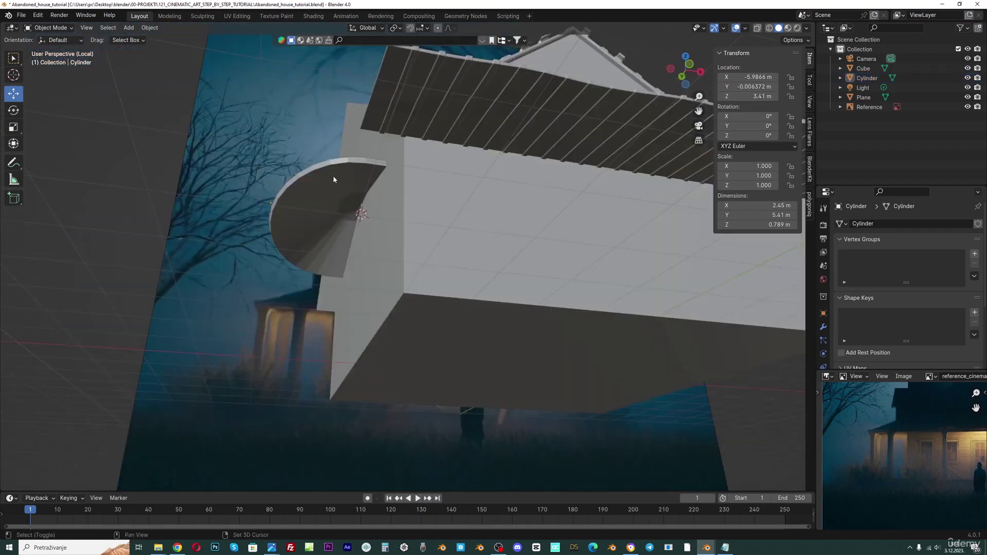
right_click(339, 174, "shift")
key("KP_7")
key("shift+a")
mouse_move(338, 173)
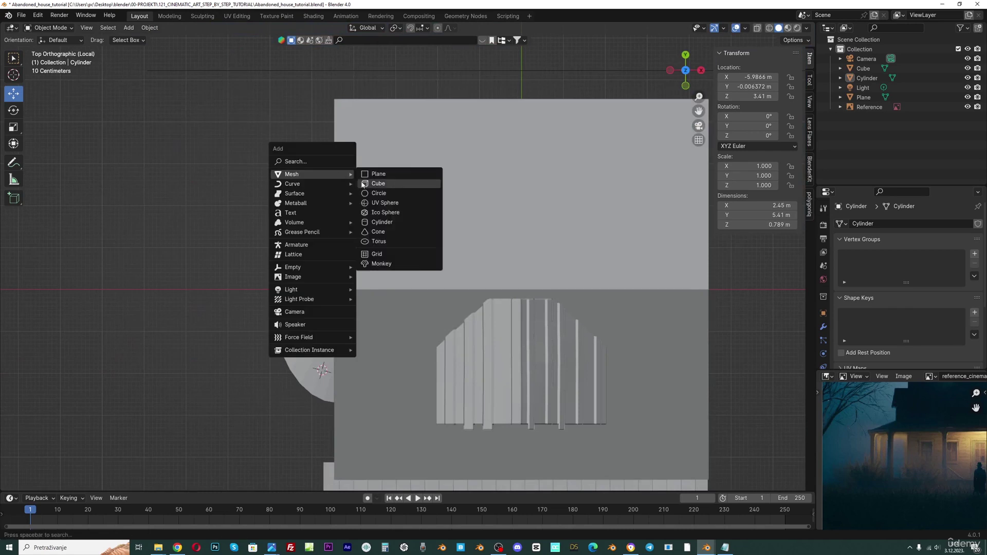
left_click(362, 184)
key("s")
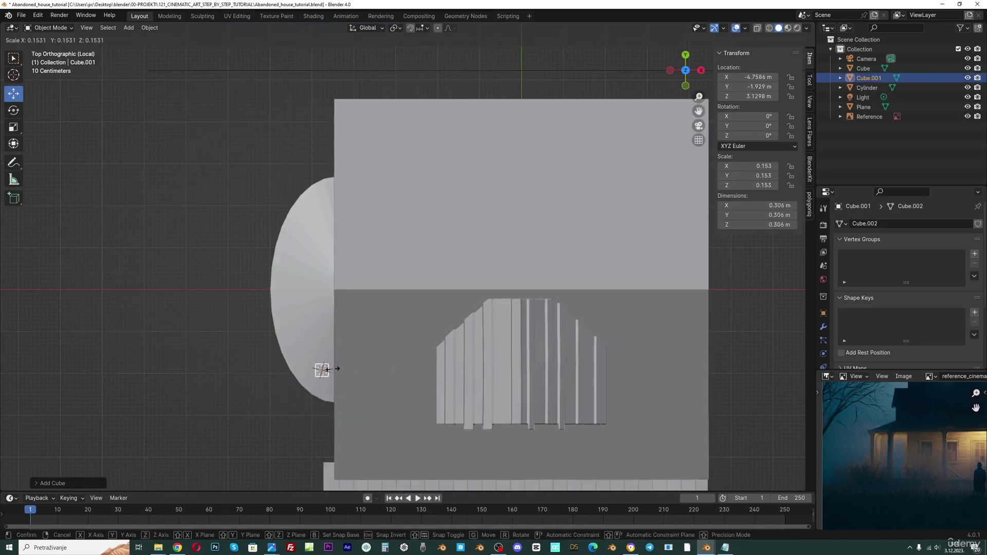
left_click(342, 373)
Shift the rounded roof slightly outward along X and move the small cube to about -5.25 m along X.
left_click(333, 335)
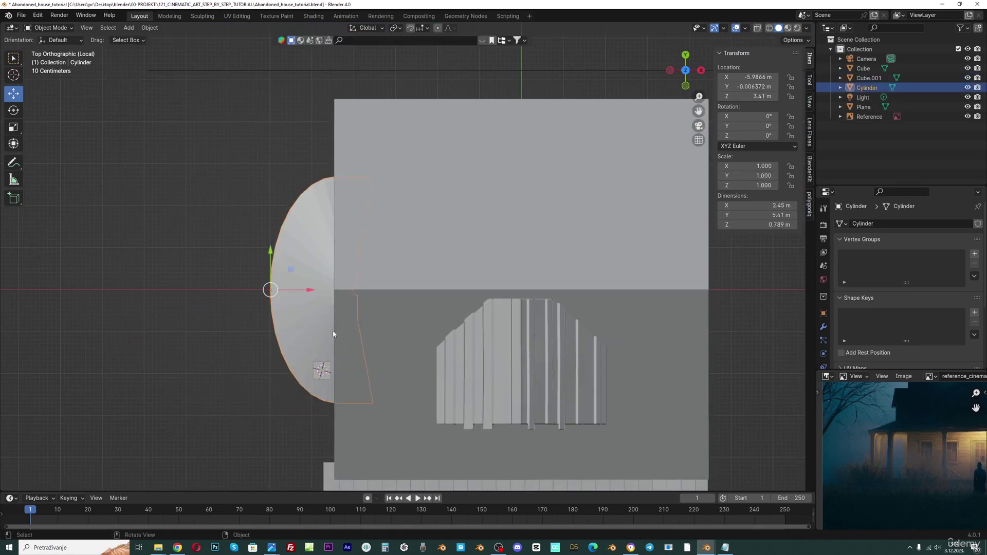
left_click_drag(300, 291, 287, 291)
left_click(325, 370)
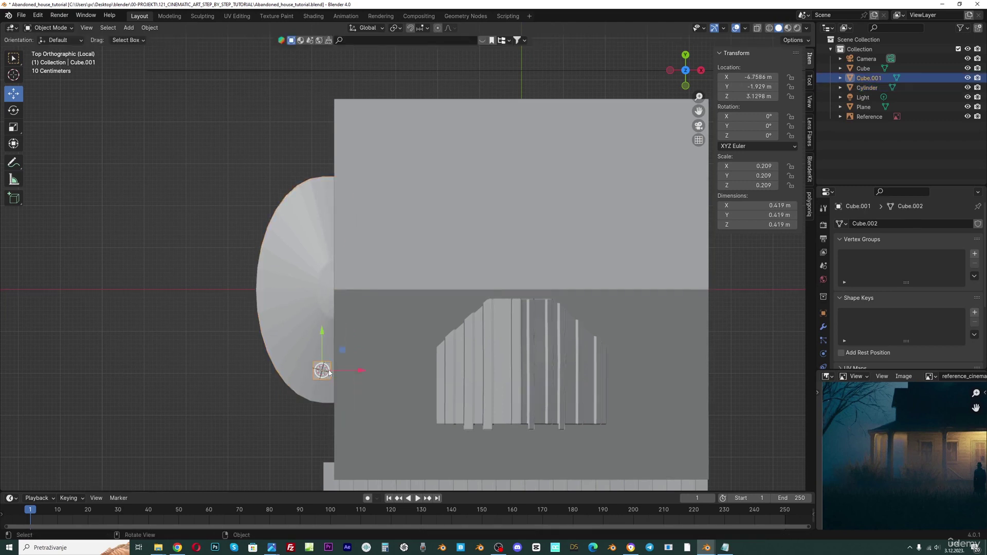
left_click_drag(357, 370, 333, 371)
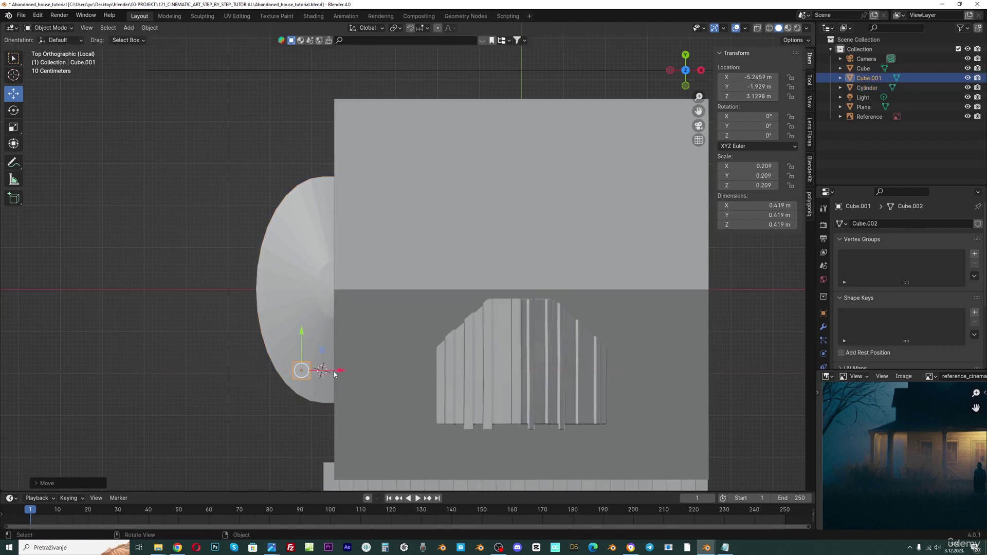
Lower the cube to about 0.86 m in Z and stretch it along Z into a post about 3.15 m tall.
key("KP_1")
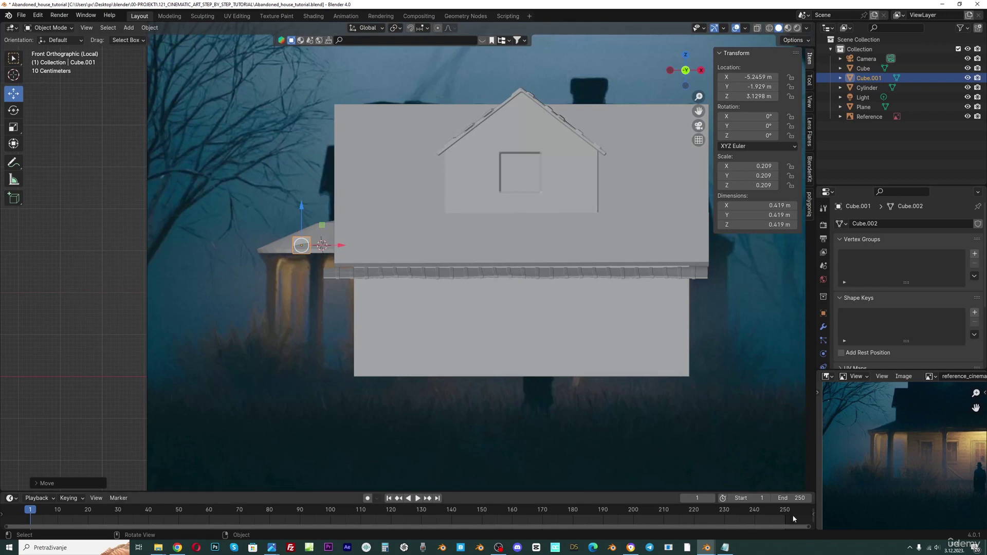
left_click_drag(302, 209, 303, 303)
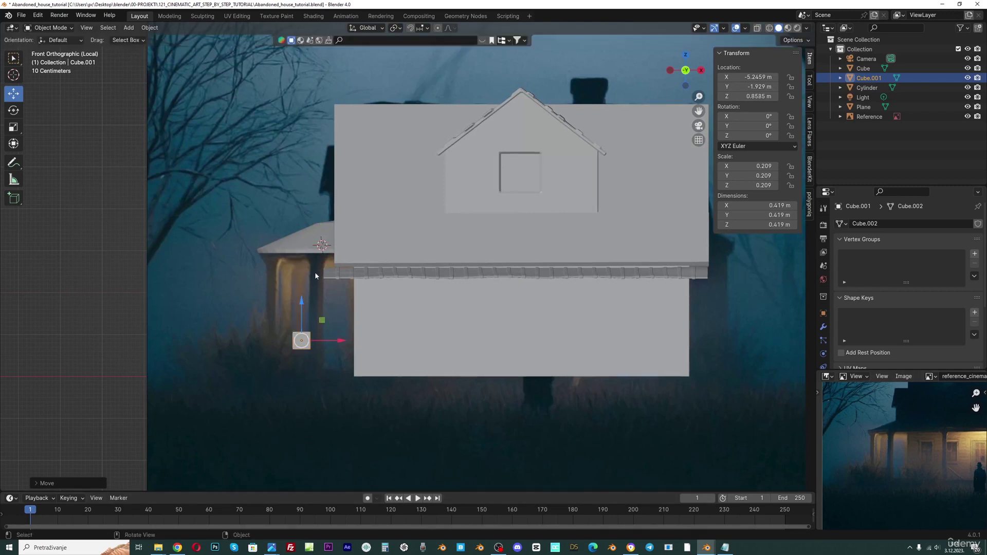
key("s")
key("z")
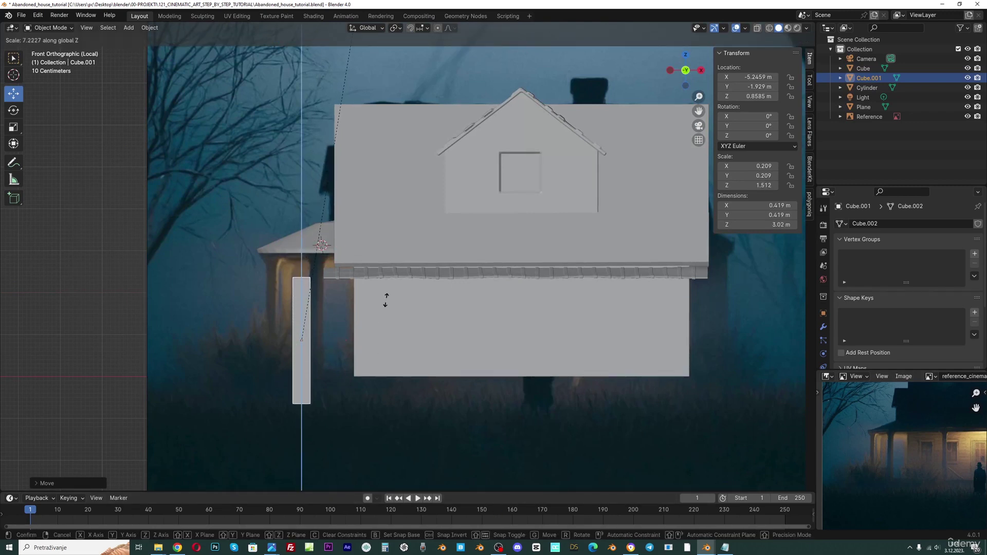
left_click(399, 284)
Position the post under the rounded roof at about 1.4 m in Z and -1.78 m in Y, and save the file.
key("g")
key("z")
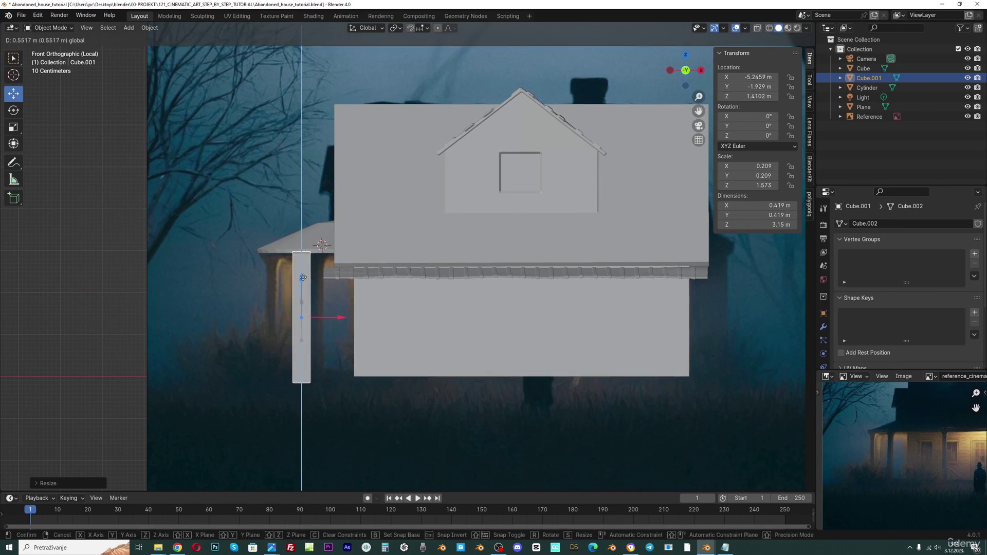
left_click(304, 278)
key("ctrl+s")
middle_click_drag(304, 278, 390, 258)
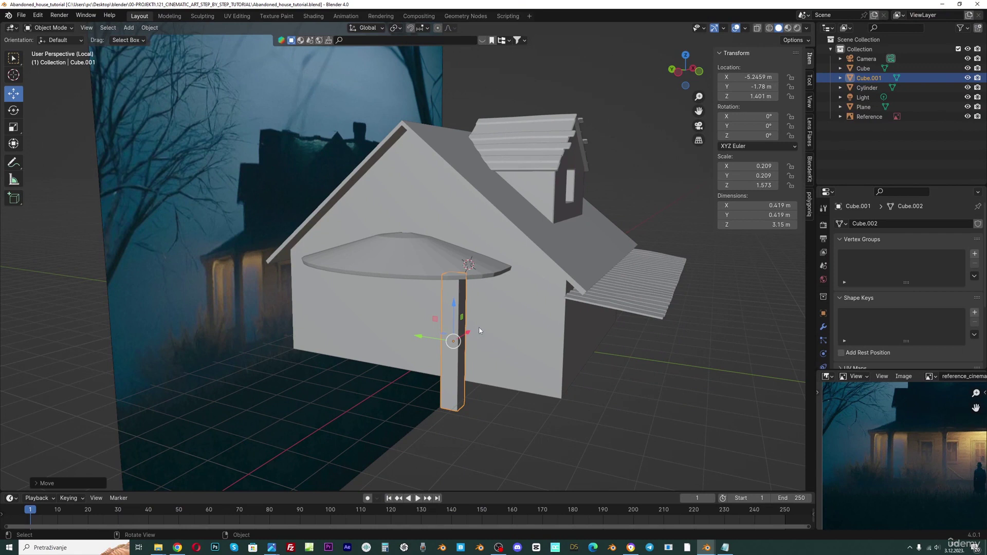
key("s")
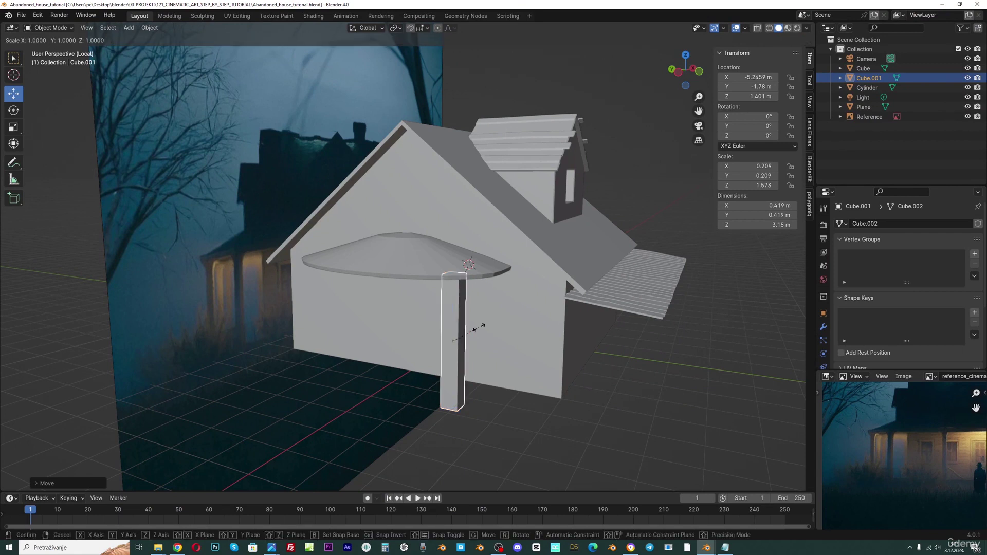
key("shift+z")
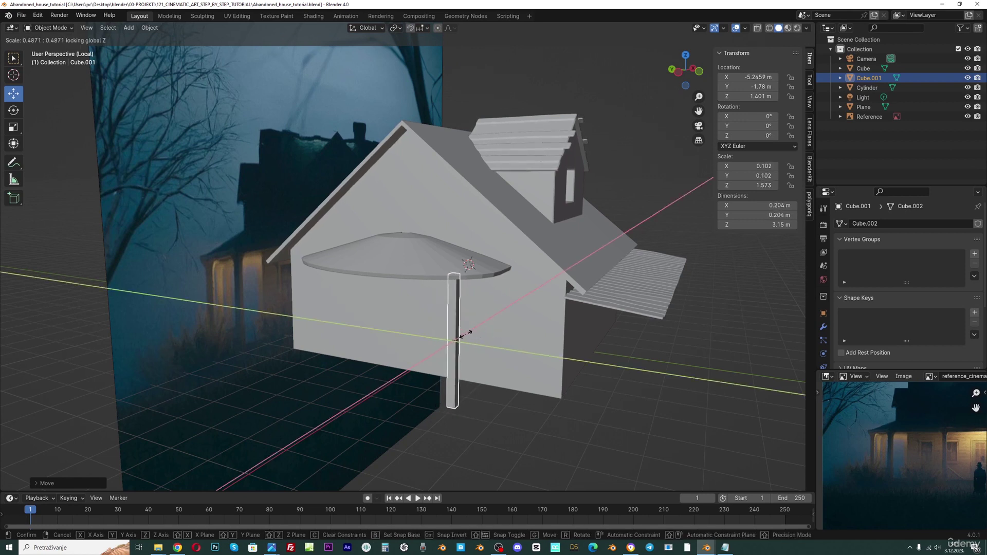
left_click(470, 338)
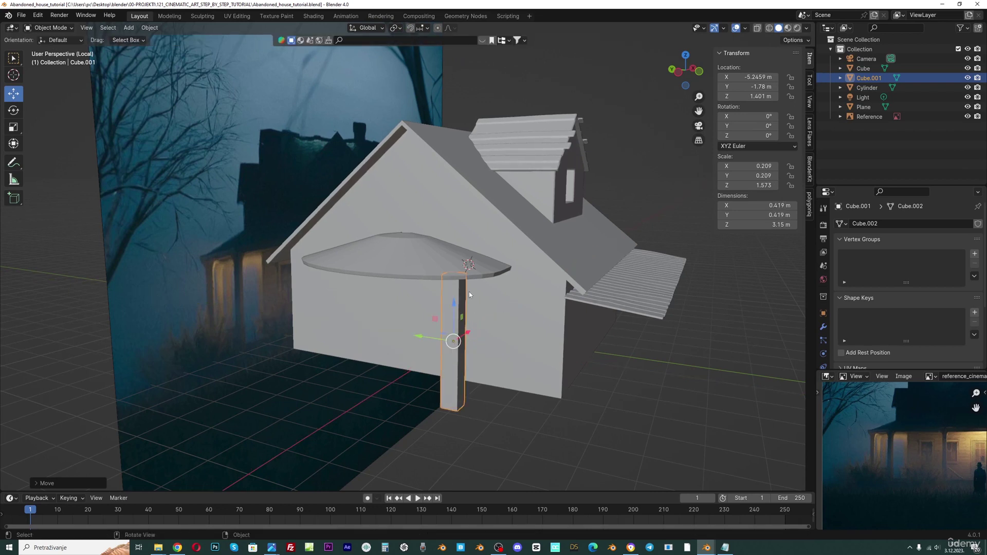
Scale the post down to about 0.24 m thick and stretch it along Z to about 3.22 m tall.
key("s")
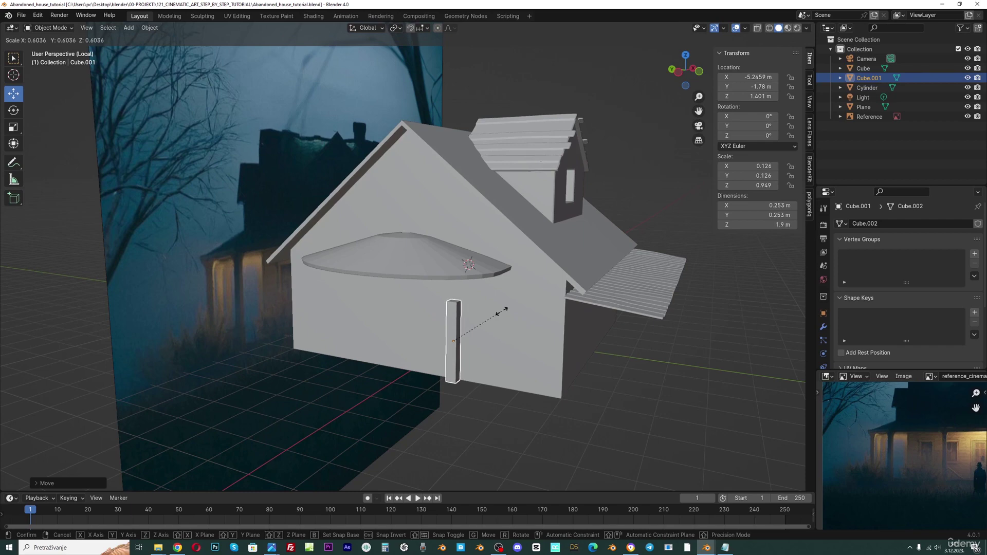
left_click(498, 311)
key("s")
key("z")
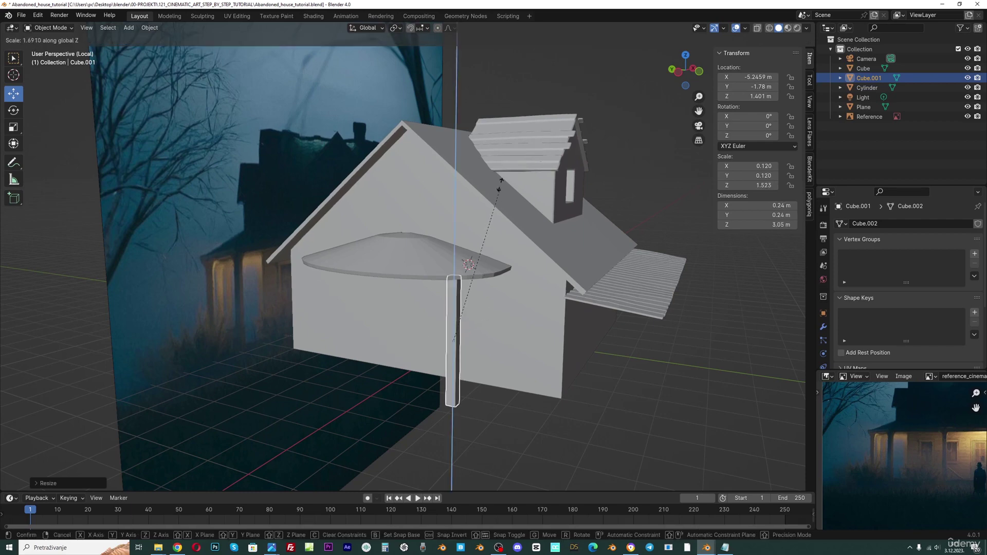
left_click(566, 277)
Reposition the post under the rounded roof's near end at about -4.87 m in X and -2.2 m in Y.
key("KP_1")
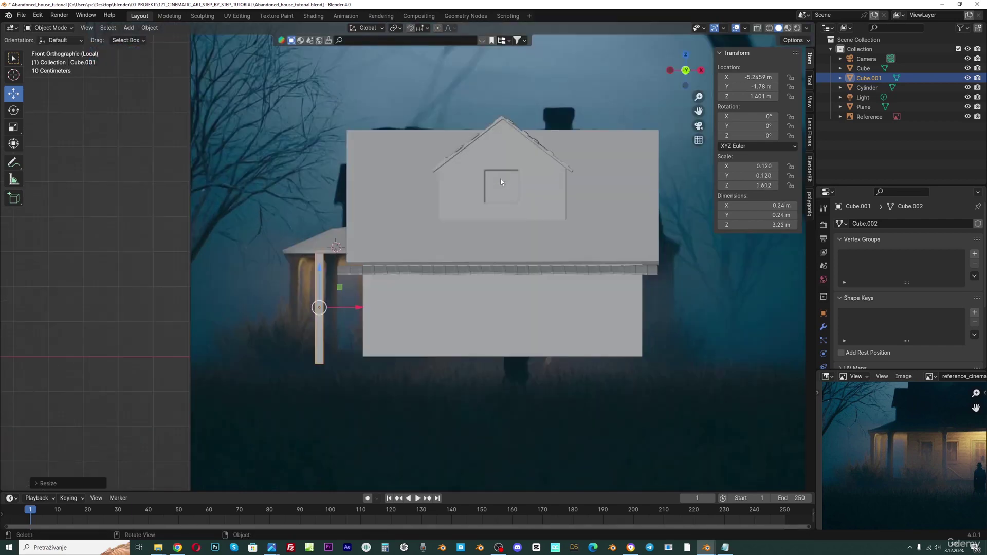
key("g")
key("x")
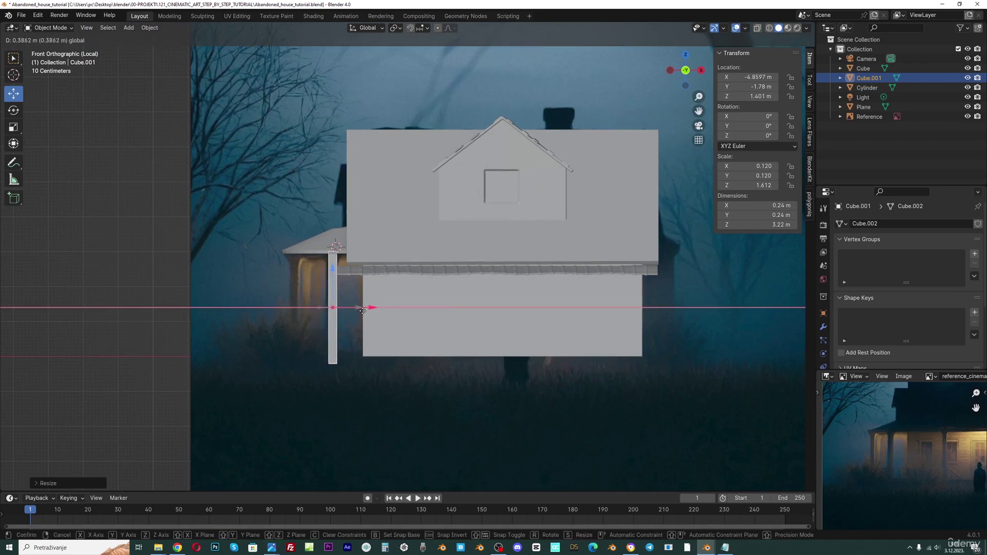
left_click(362, 321)
middle_click_drag(362, 321, 475, 334)
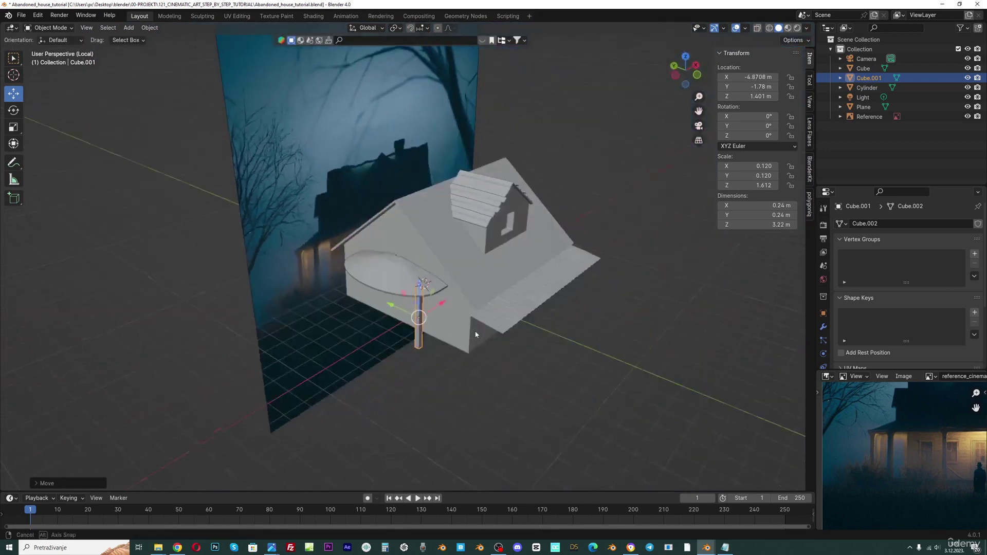
key("KP_7")
key("KP_7")
scroll(363, 309, "up", 3)
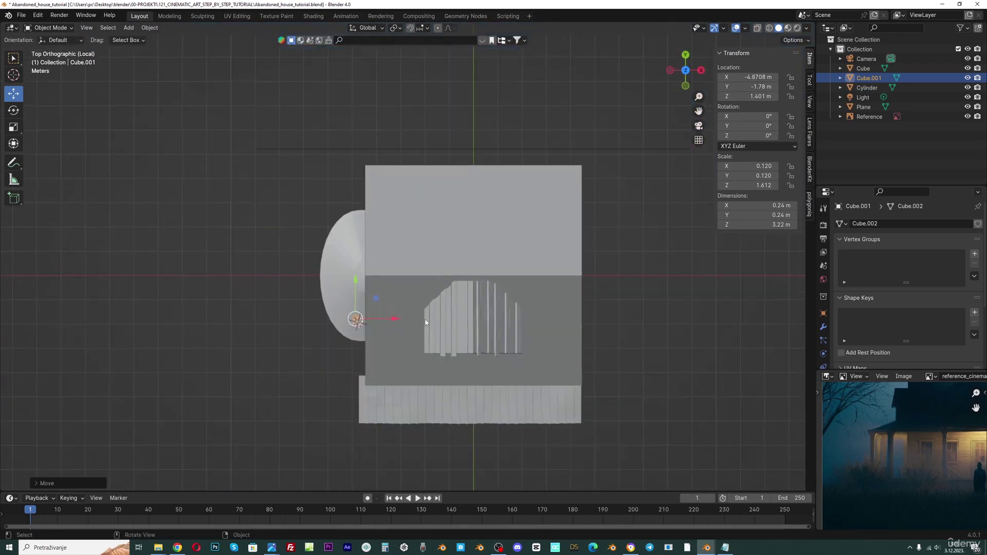
left_click_drag(336, 306, 340, 321)
Duplicate the post along Y to the rounded roof's far end, at about 2.32 m in Y.
key("shift+d")
key("y")
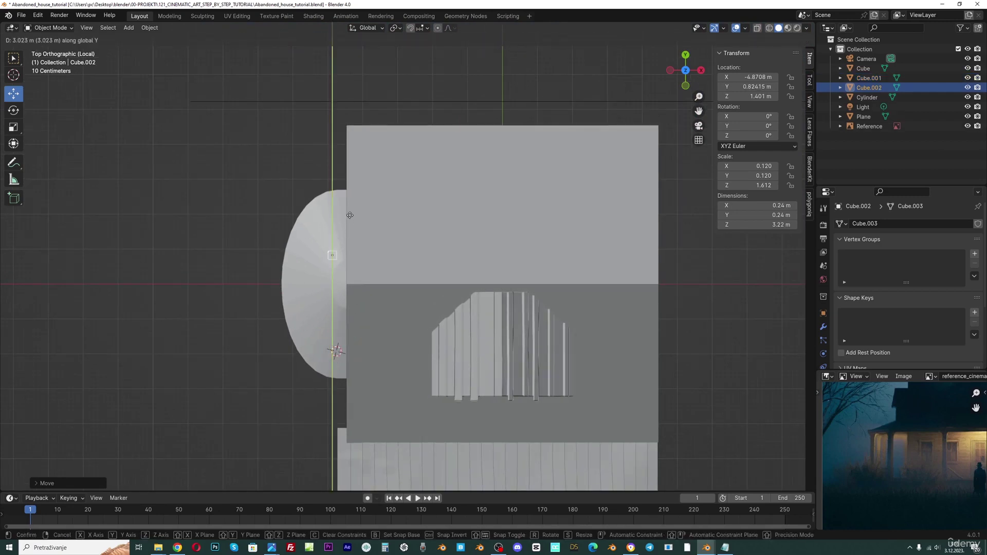
left_click(348, 171)
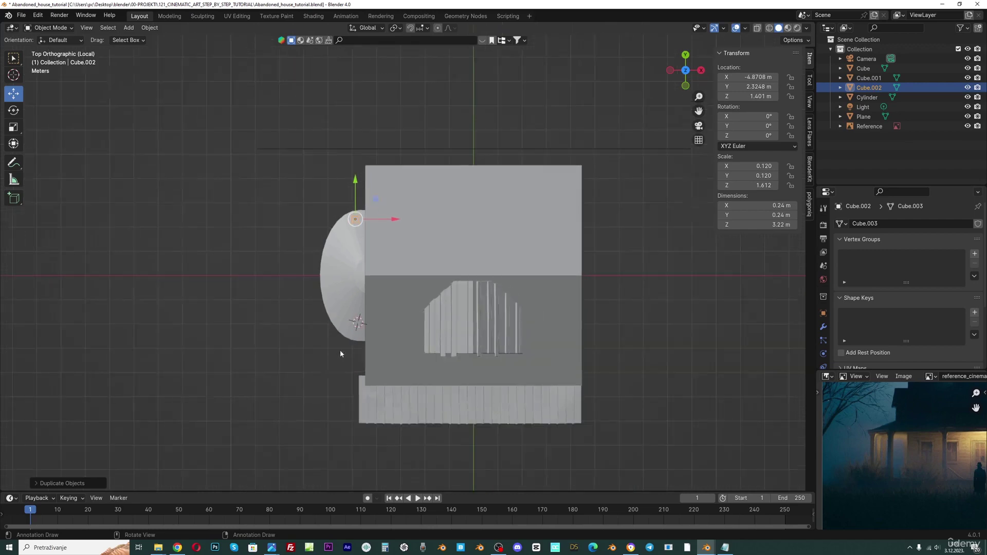
Duplicate the near wall-side post and place the copy under the roof's outer edge at about -5.86 m in X and -0.85 m in Y.
middle_click_drag(342, 354, 383, 263)
left_click(414, 323)
key("KP_1")
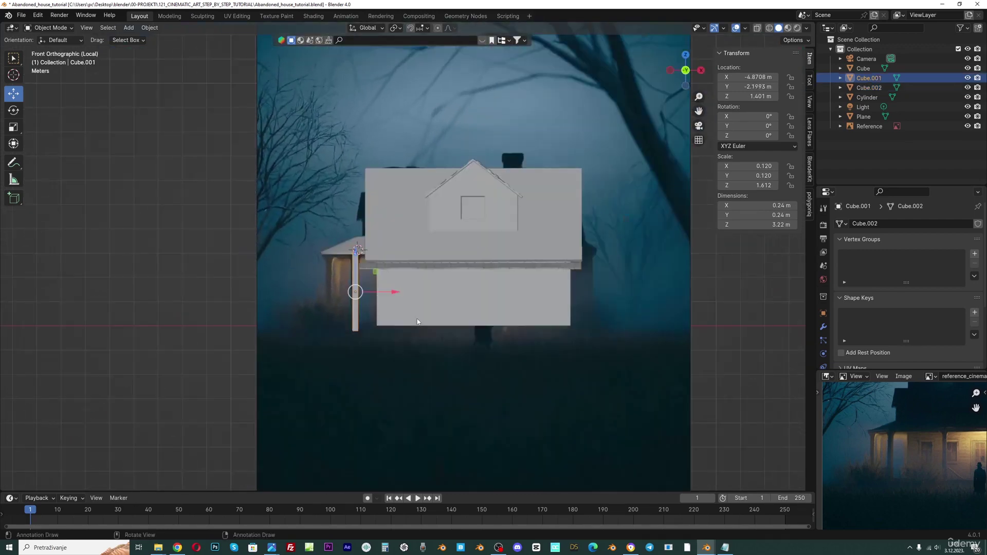
key("shift+d")
key("x")
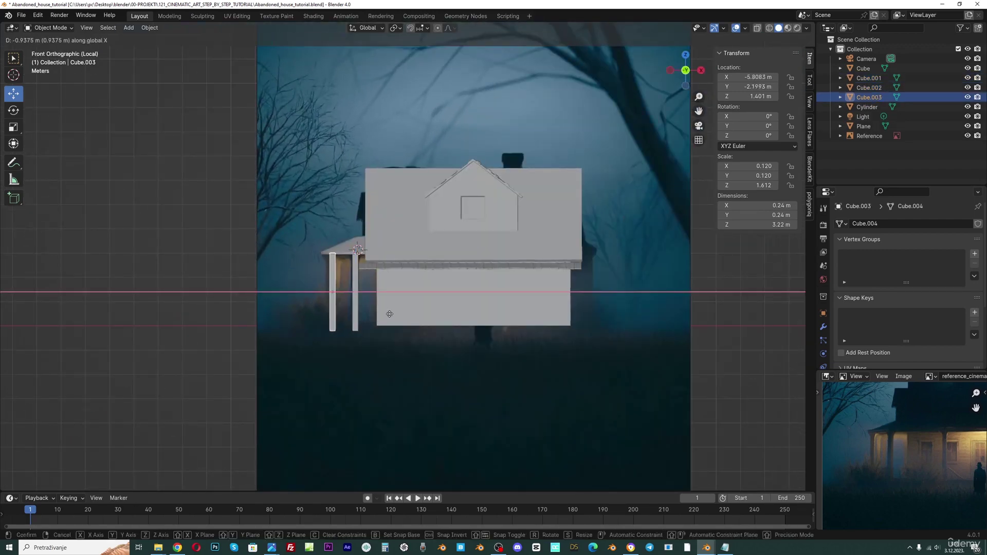
left_click(388, 313)
key("KP_7")
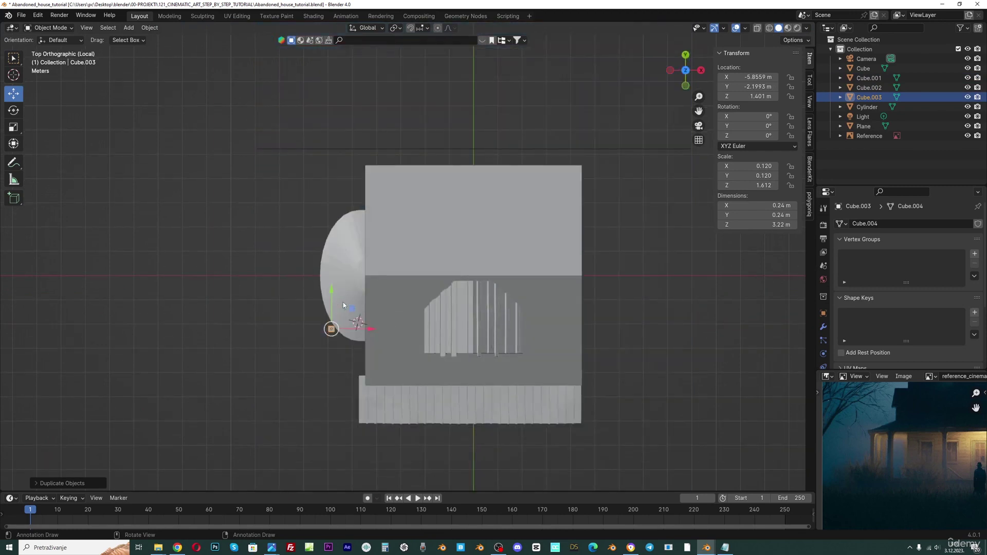
left_click_drag(331, 301, 332, 267)
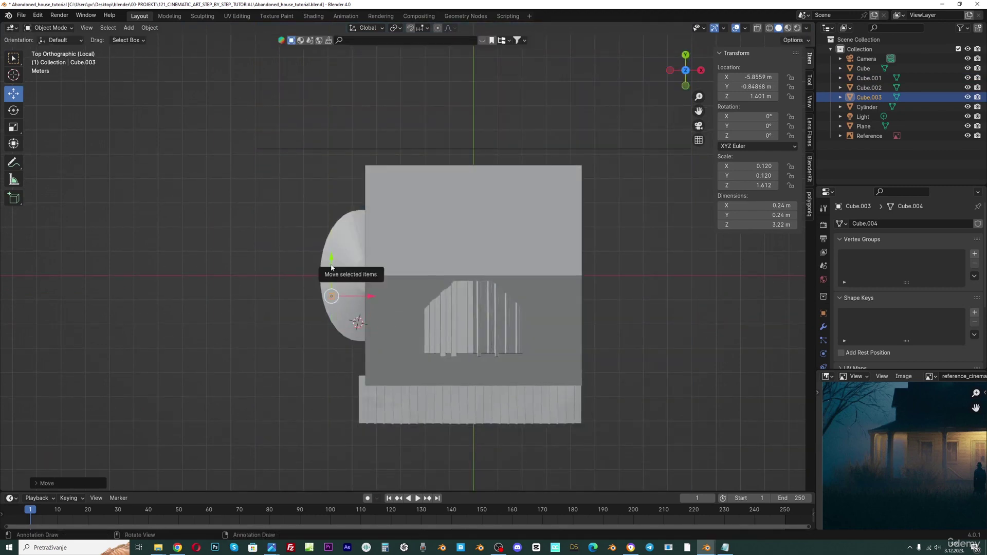
Duplicate the outer post along Y to about 1.03 m.
key("shift+d")
key("y")
left_click(332, 270)
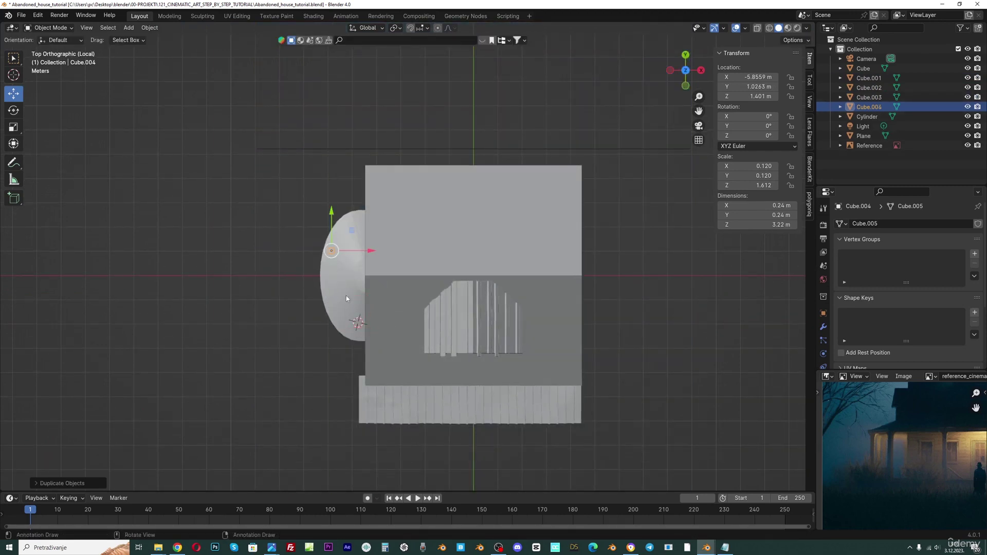
Add a horizontal loop cut to the near outer post (Cube.003), above its middle, at about 0.42 m in local Z.
key("KP_1")
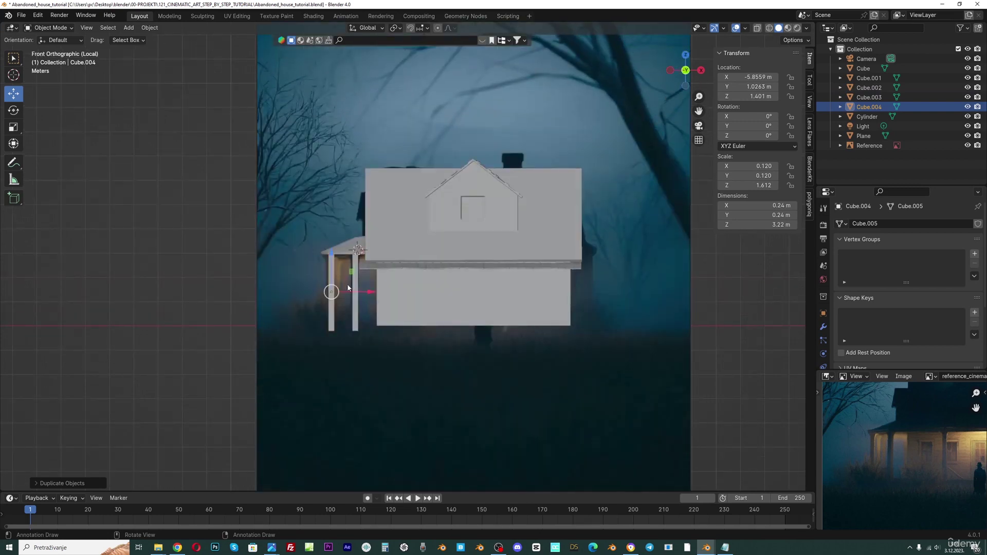
middle_click_drag(374, 297, 327, 271)
left_click(294, 363)
left_click(58, 29)
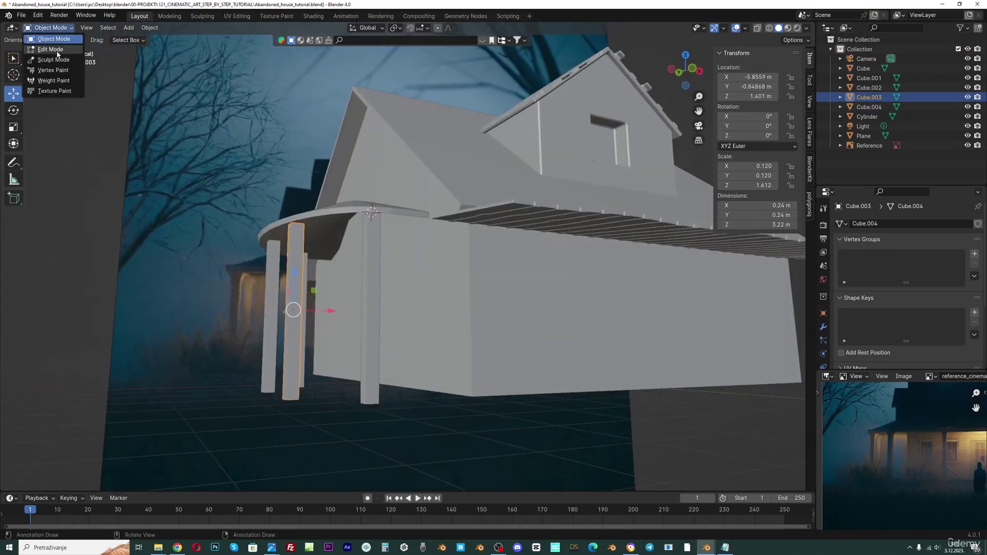
left_click(58, 51)
middle_click_drag(258, 267, 280, 280)
key("ctrl+r")
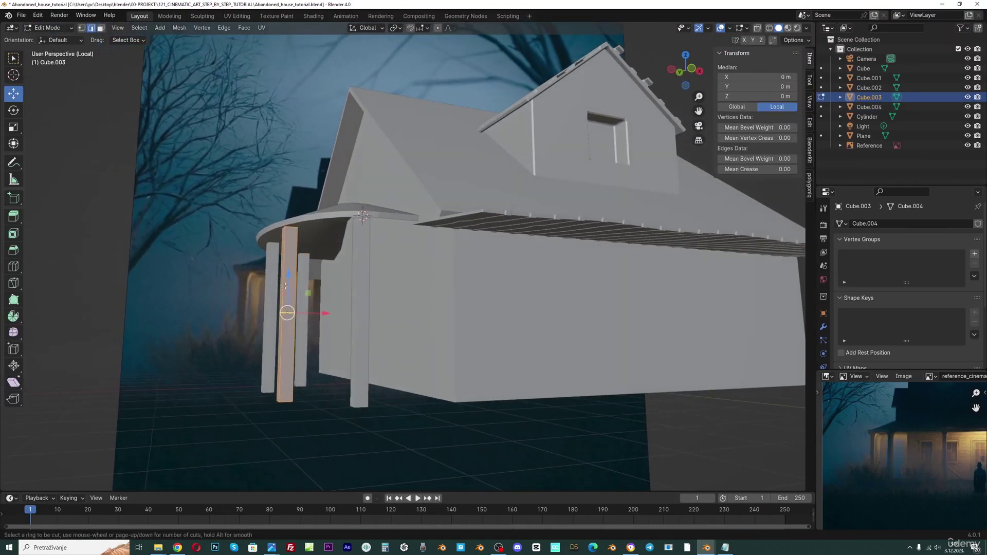
left_click(285, 285)
left_click(286, 275)
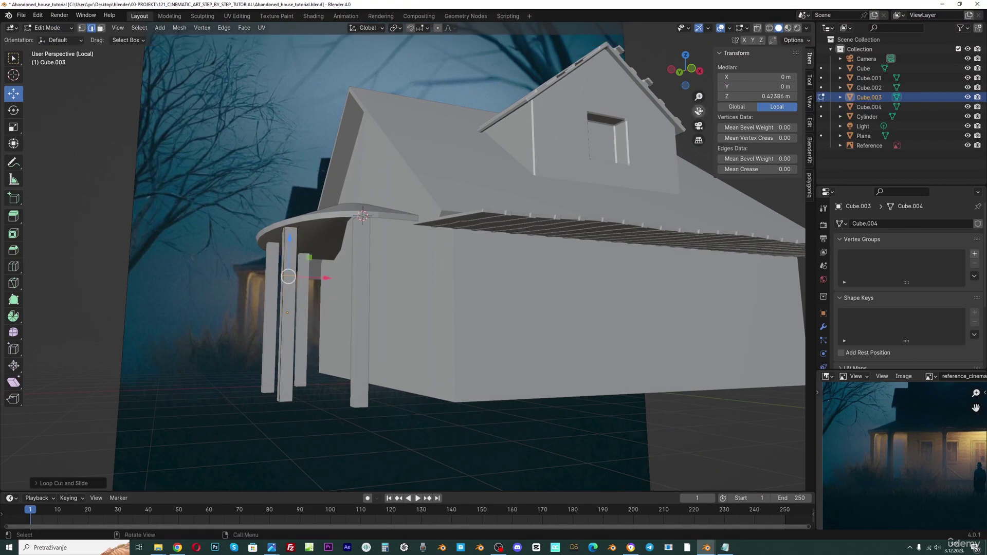
Shift the new edge loop sideways to bend the near outer post, bevel it with 5 segments and return to Object Mode.
left_click_drag(699, 111, 736, 109)
middle_click_drag(441, 242, 422, 281)
key("g")
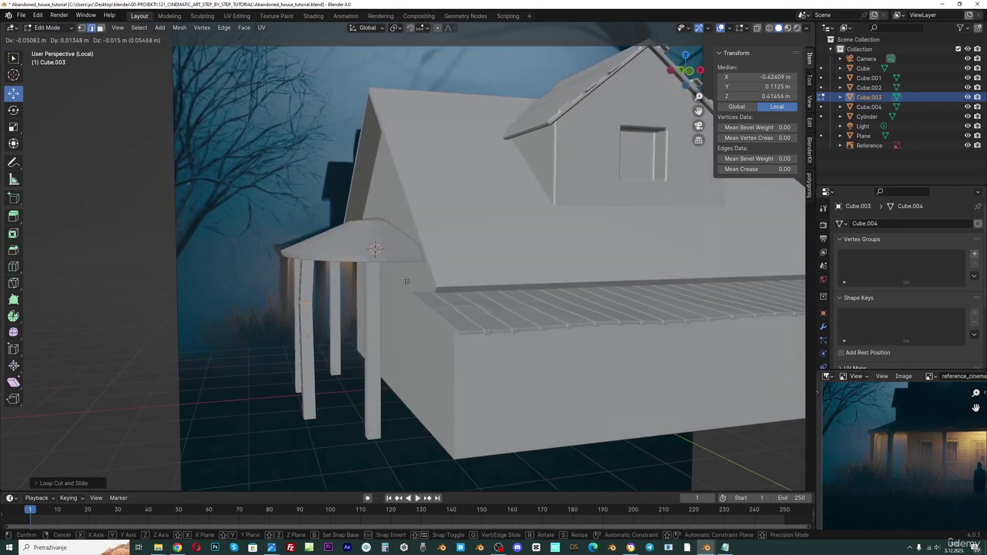
left_click(404, 282)
key("ctrl+b")
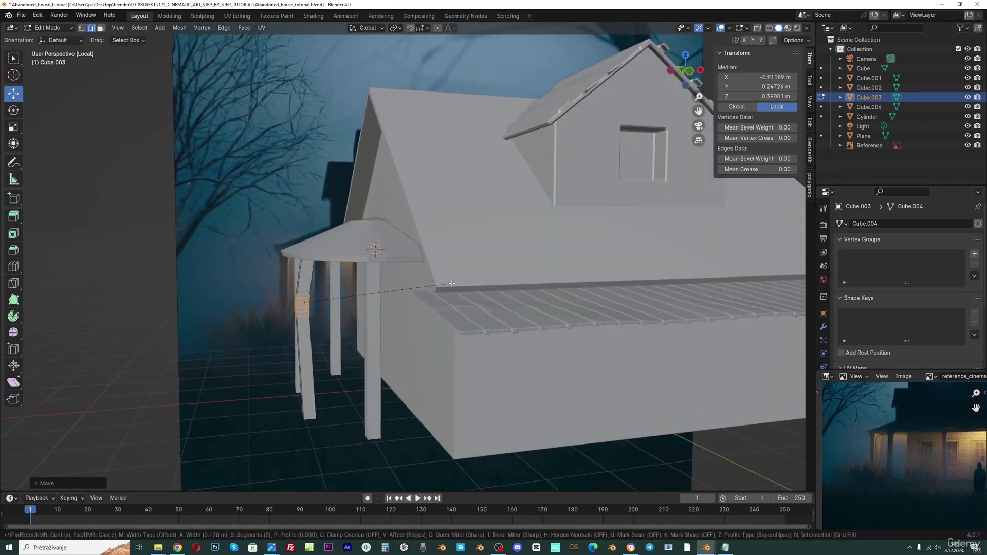
left_click(454, 279)
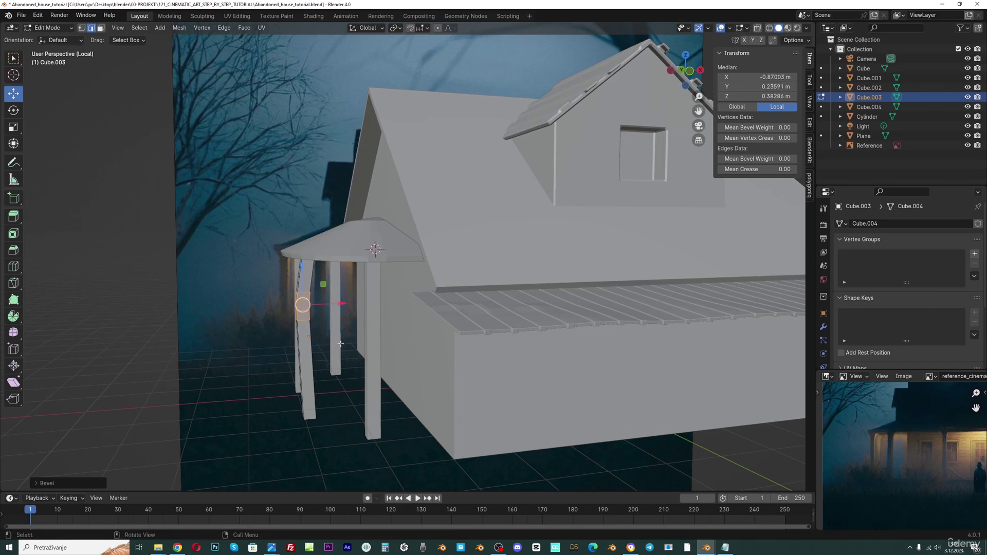
key("Tab")
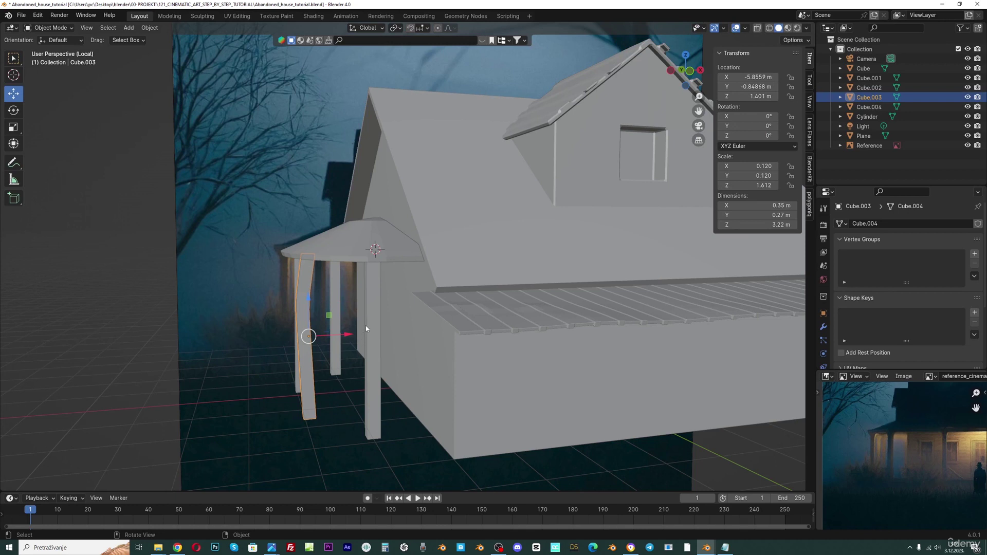
Add a loop cut around the middle of the near wall-side post (Cube.001) and shift it outward to bend the post.
left_click(374, 307)
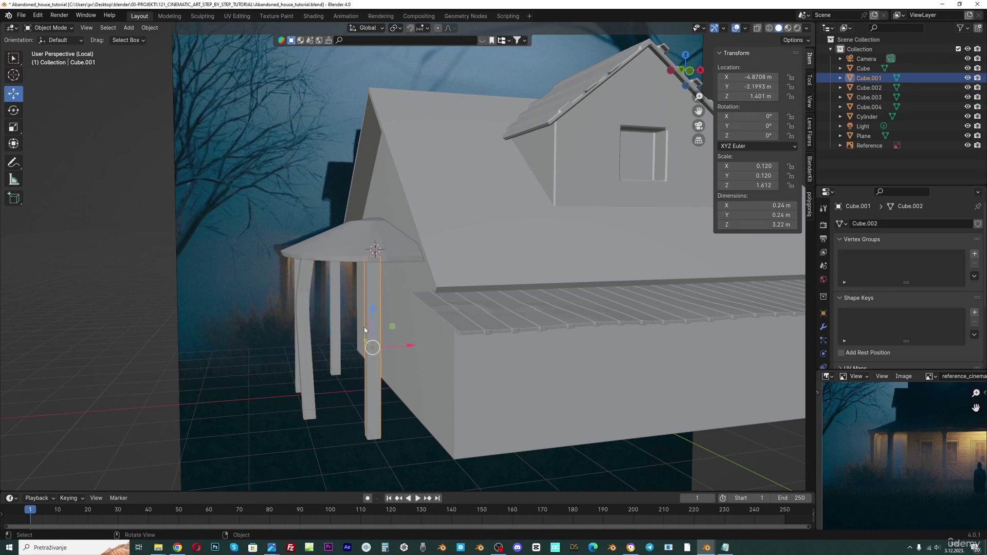
key("Tab")
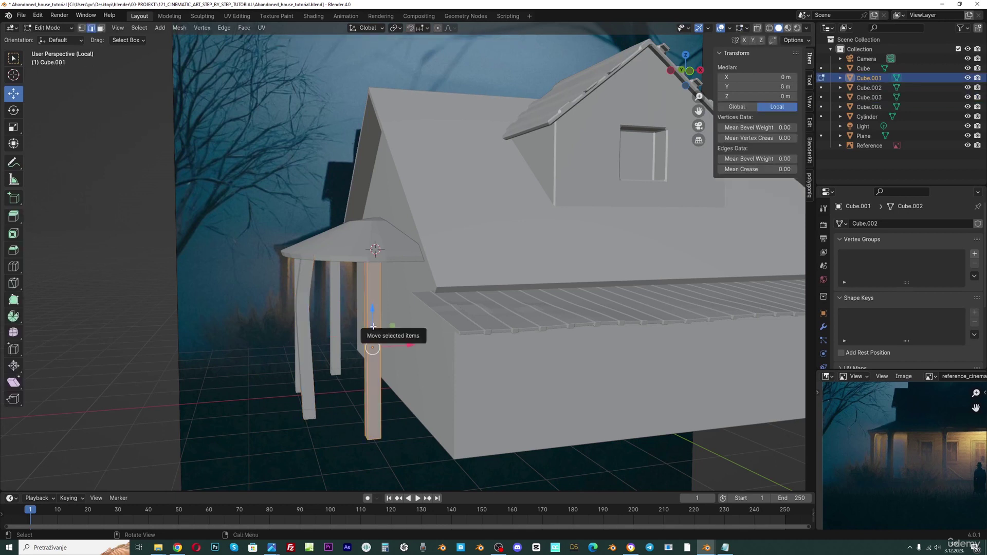
left_click(372, 348)
key("g")
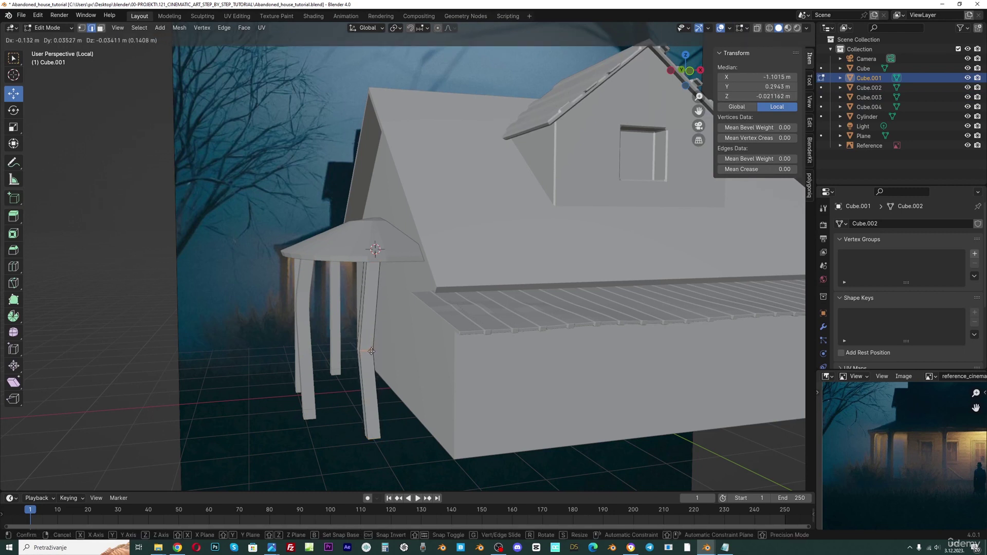
left_click(371, 352)
Bevel the bent post's middle edge loop with 3 segments and return to Object Mode.
key("ctrl+b")
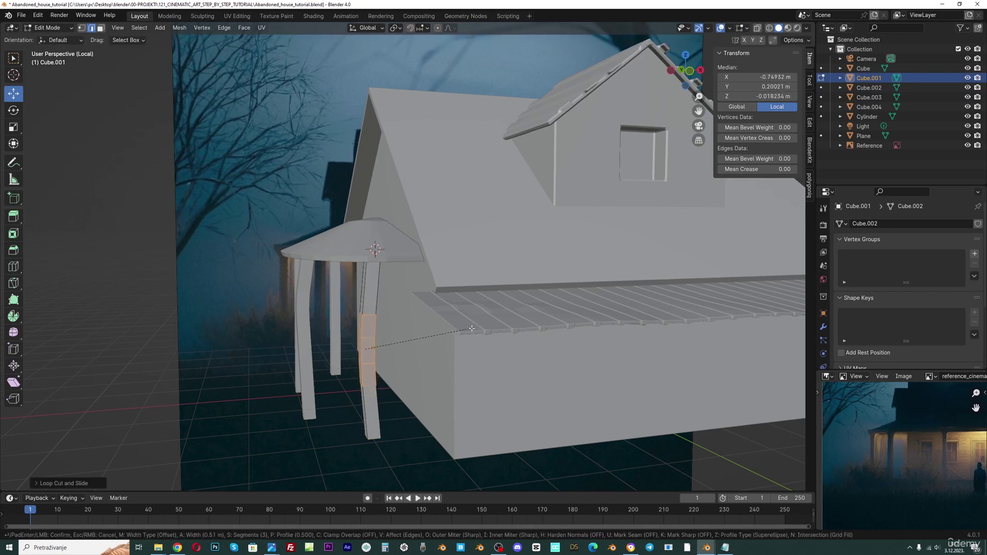
left_click(463, 330)
left_click(47, 28)
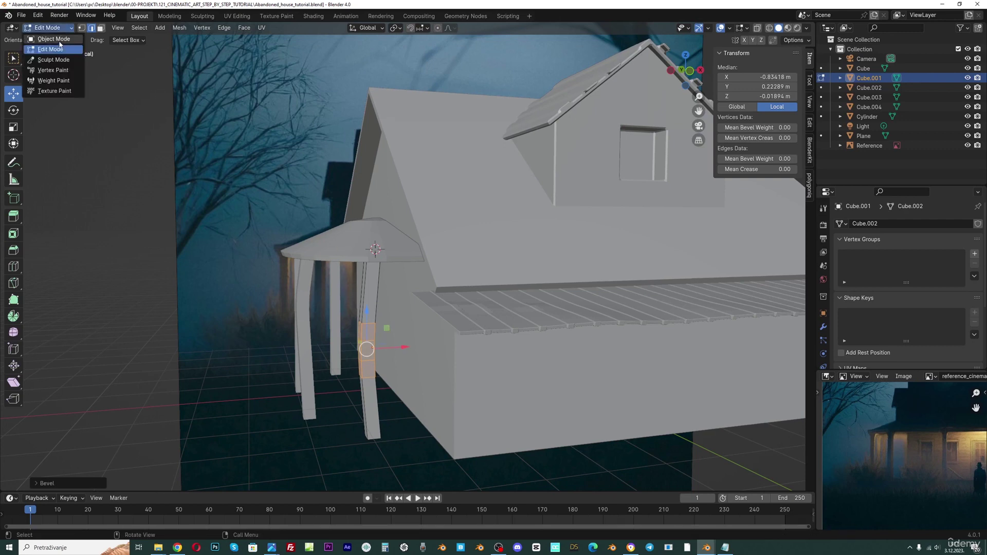
left_click(47, 37)
Select all four support posts and enter Edit Mode with all of their geometry selected.
left_click(310, 302, "shift")
left_click(368, 300, "shift")
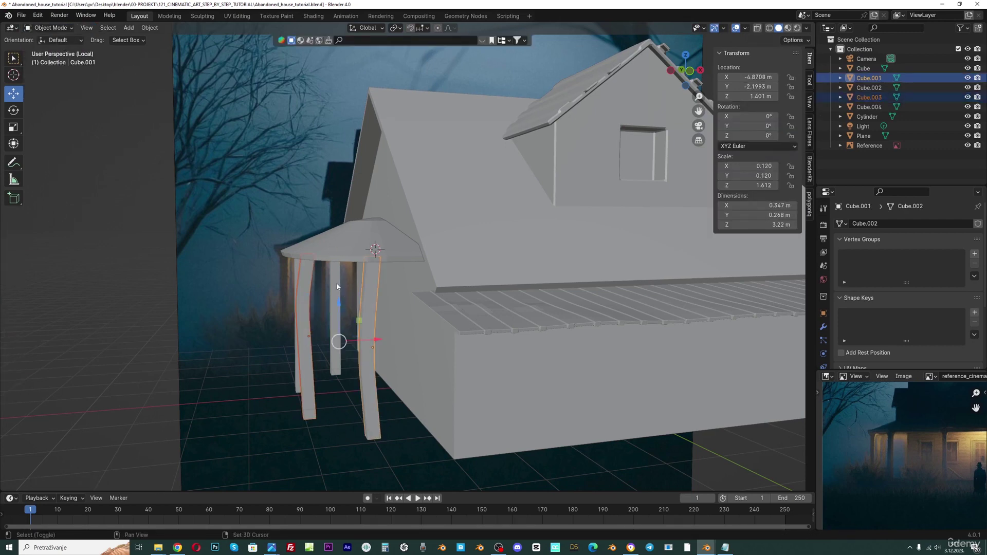
left_click(336, 341, "shift")
left_click(303, 274, "shift")
middle_click_drag(302, 274, 342, 297)
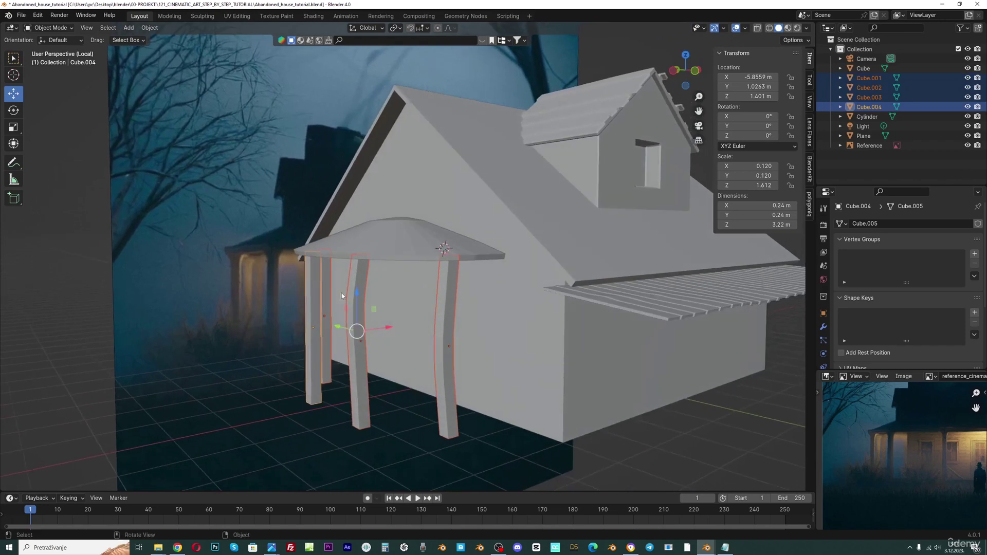
key("Tab")
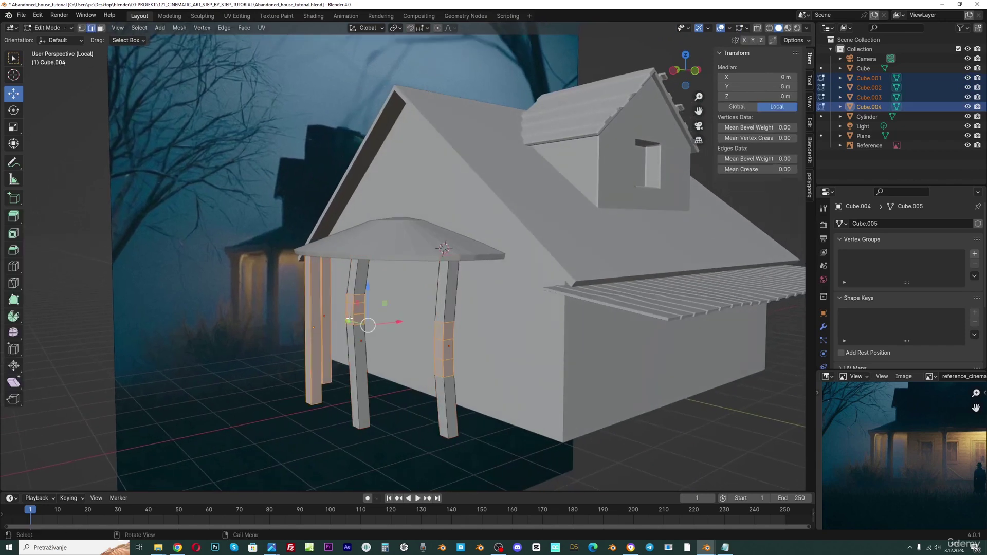
key("a")
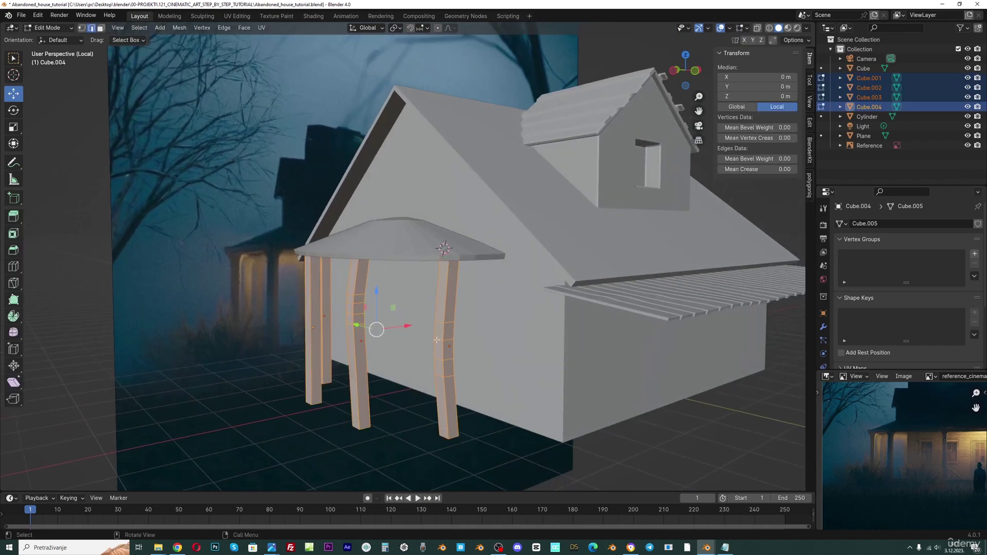
scroll(390, 321, "up", 2)
middle_click_drag(438, 335, 421, 337)
key("ctrl+b")
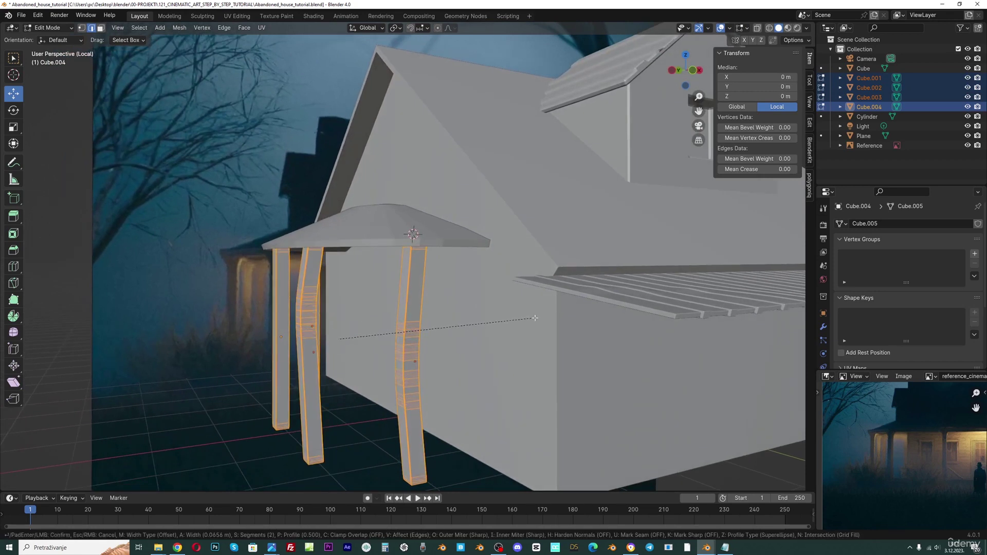
scroll(535, 318, "down", 1)
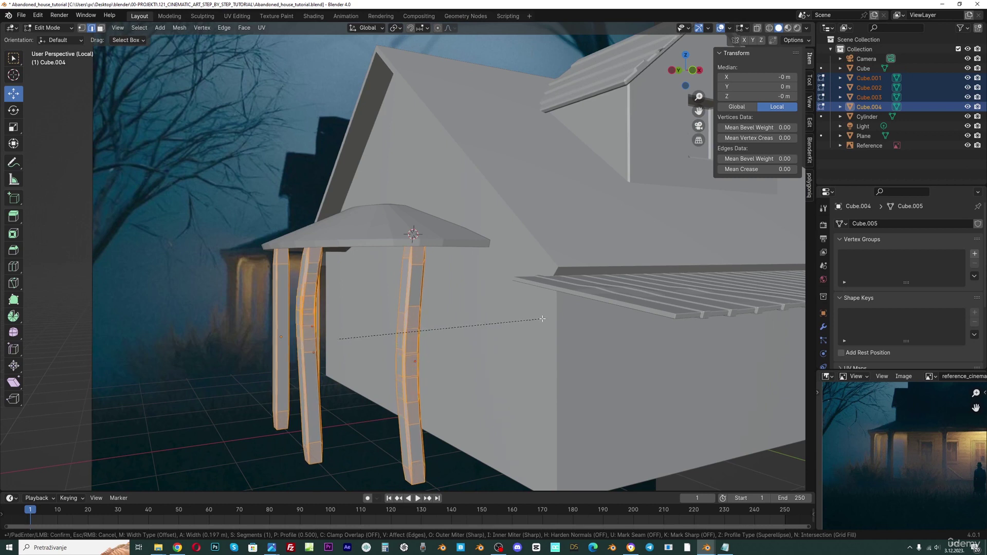
right_click(542, 319)
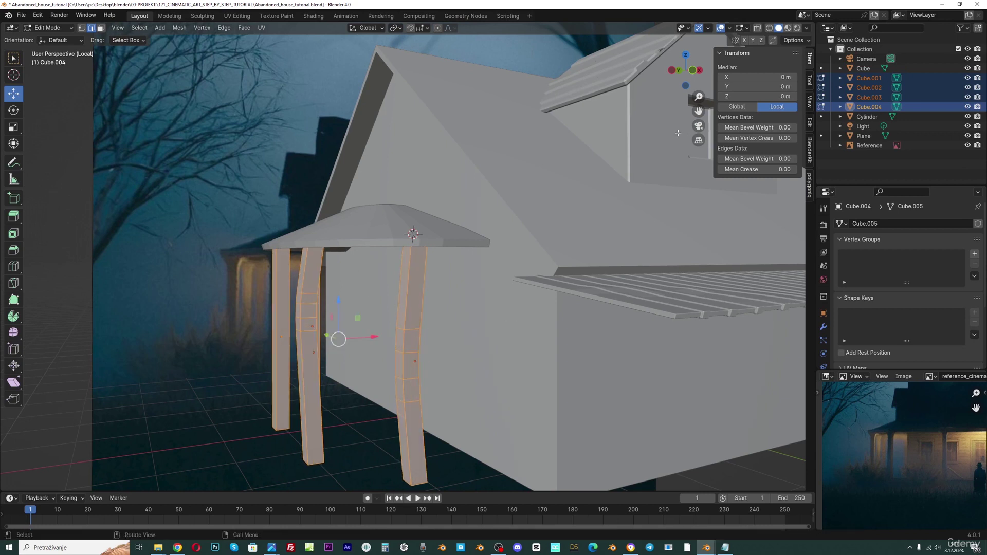
Return to Object Mode and apply the scale of the four selected posts.
left_click(61, 29)
left_click(54, 39)
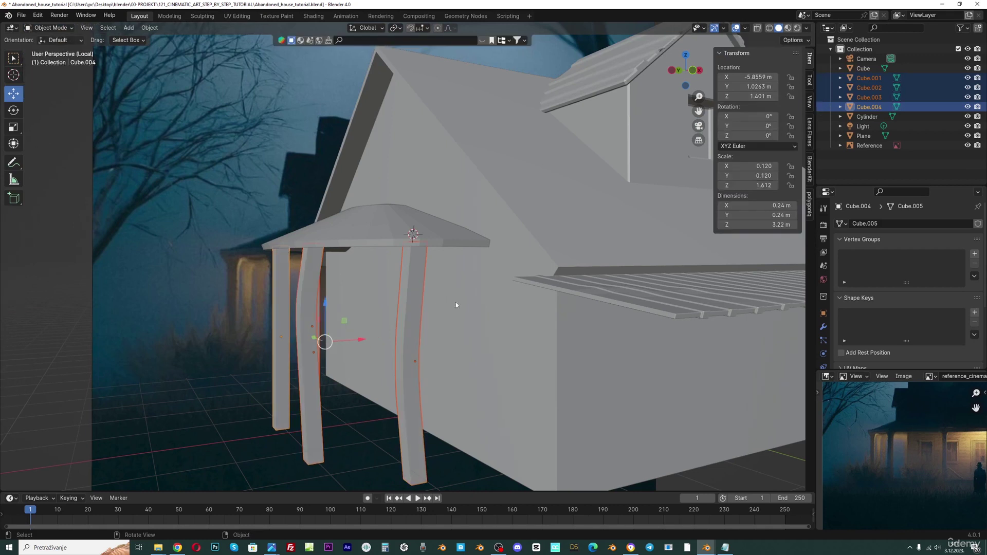
key("ctrl+a")
left_click(421, 307)
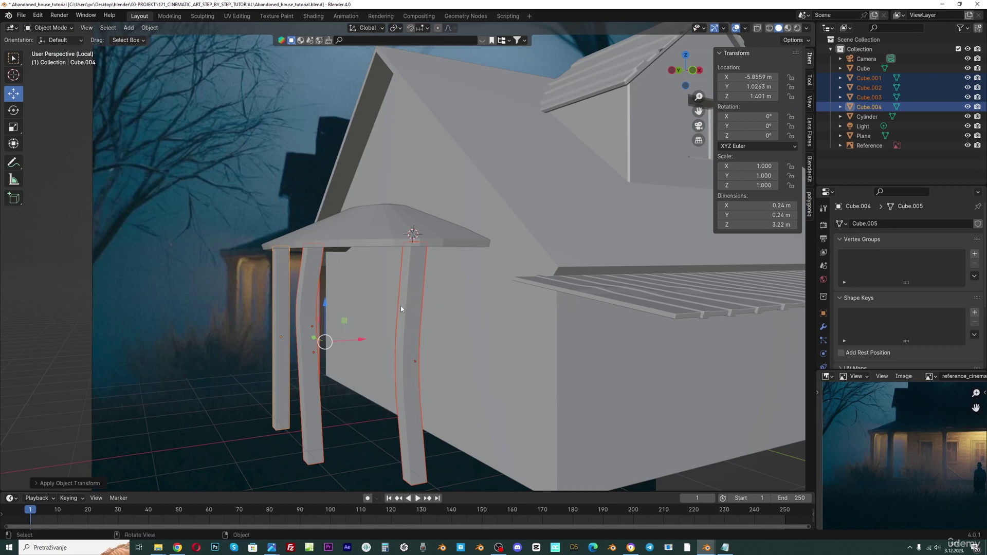
Bevel all edges of the four posts with a narrow 1-segment bevel and return to Object Mode.
key("Tab")
key("ctrl+b")
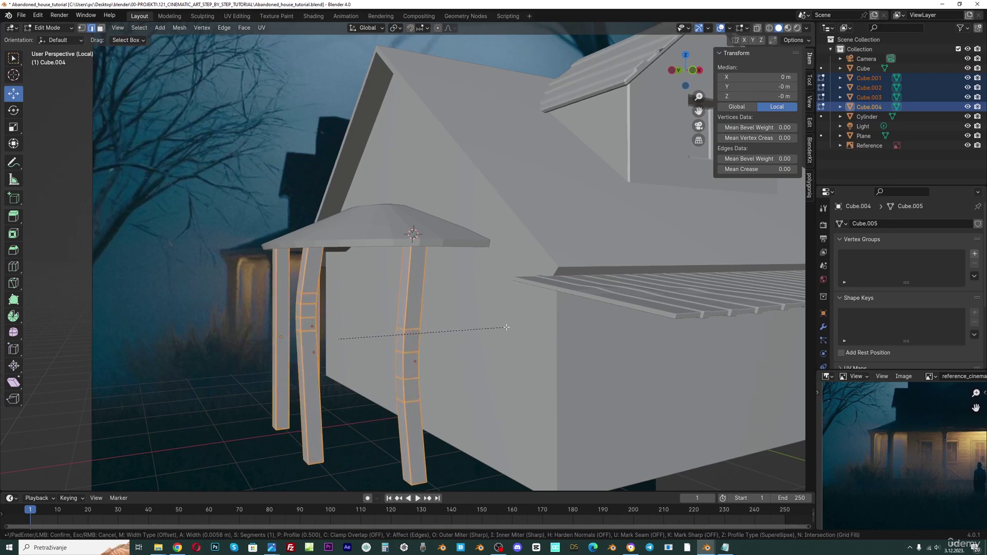
left_click(513, 327)
key("Tab")
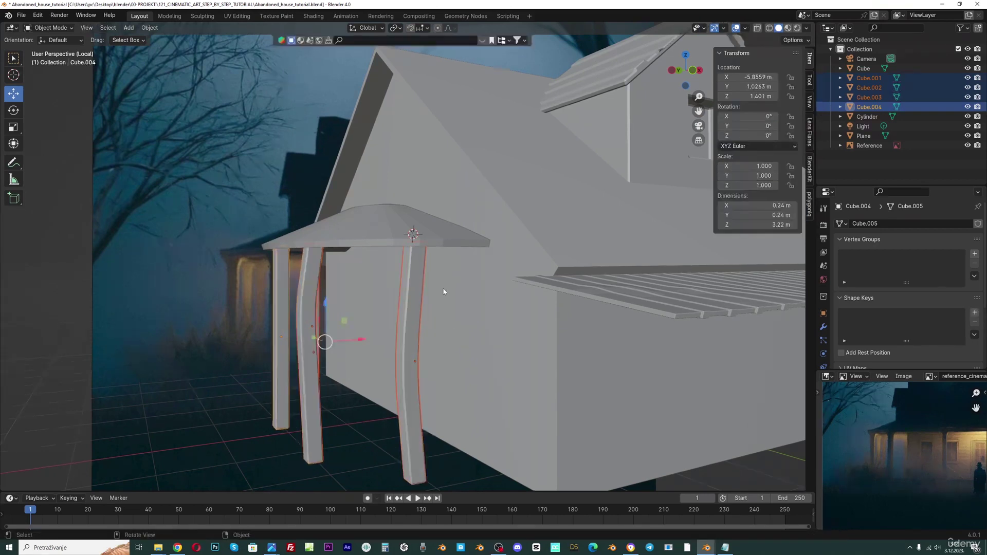
Deselect the posts and examine the whole house in perspective and from the front against the reference.
scroll(444, 291, "down", 6)
scroll(447, 283, "up", 1)
left_click_drag(699, 111, 655, 142)
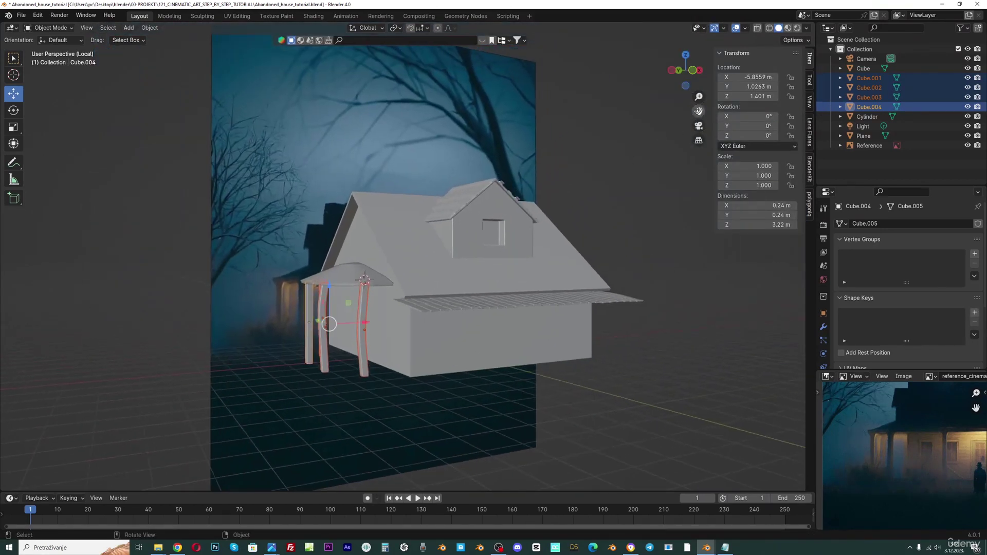
left_click(628, 201)
scroll(485, 272, "up", 2)
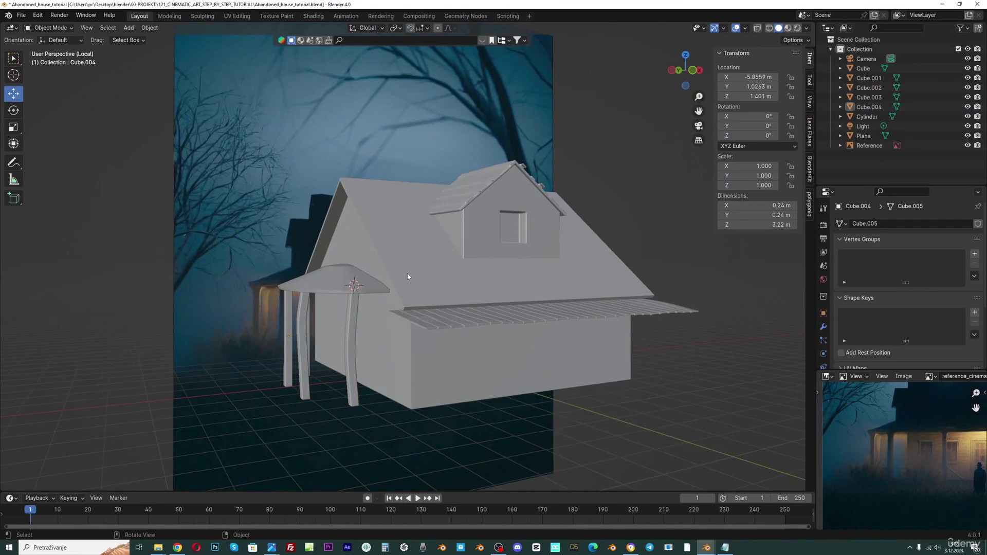
middle_click_drag(507, 269, 383, 306)
key("KP_1")
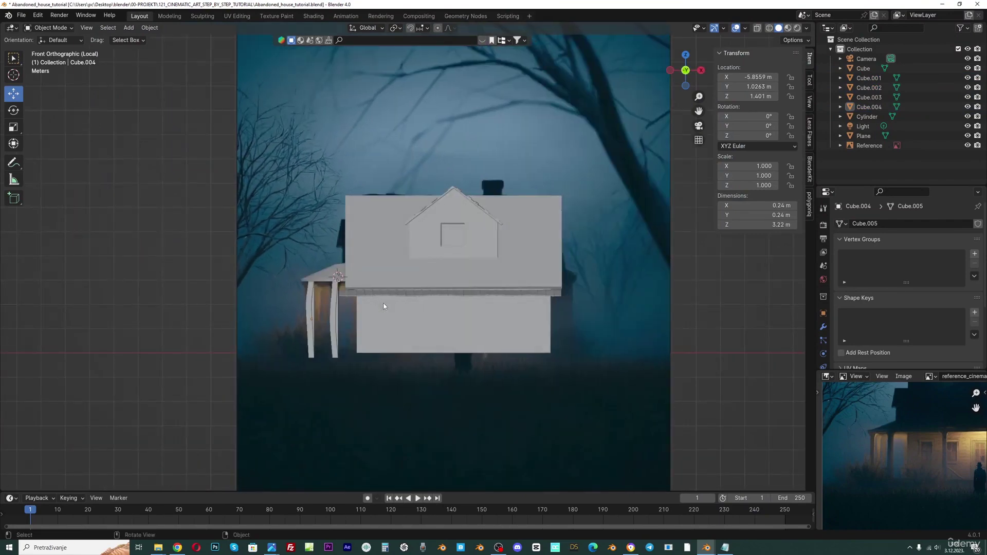
scroll(384, 306, "up", 2)
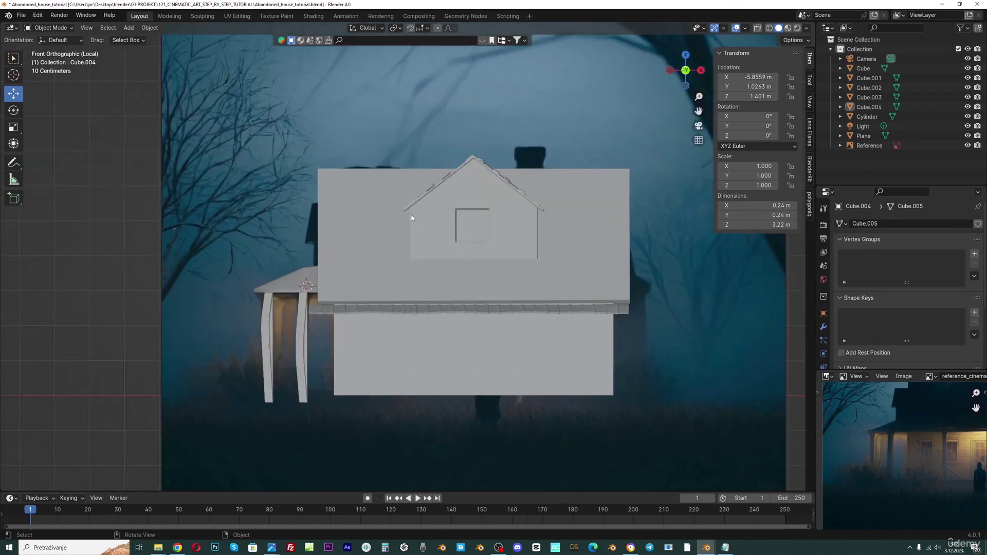
Enable Cavity in the viewport shading options and set its type to Both.
left_click(807, 29)
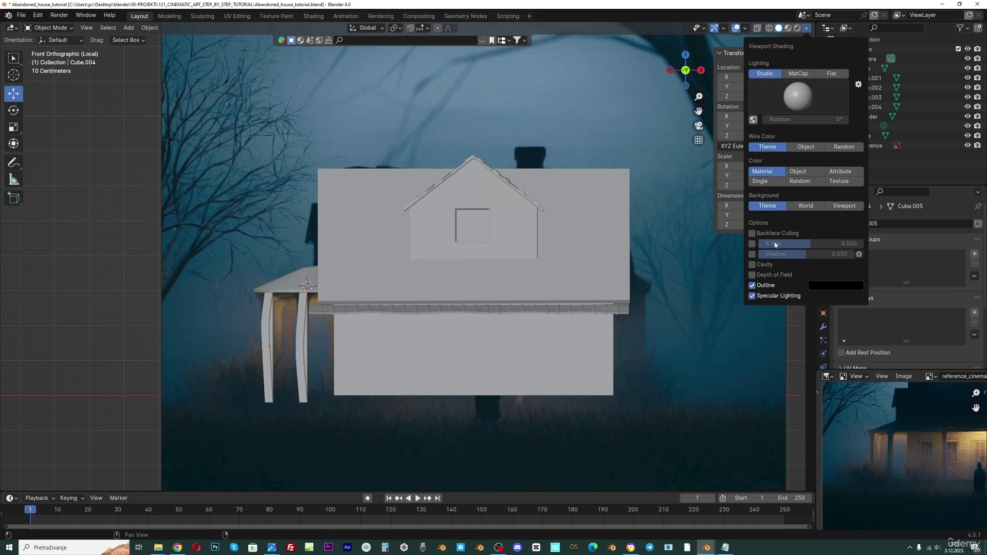
left_click(752, 264)
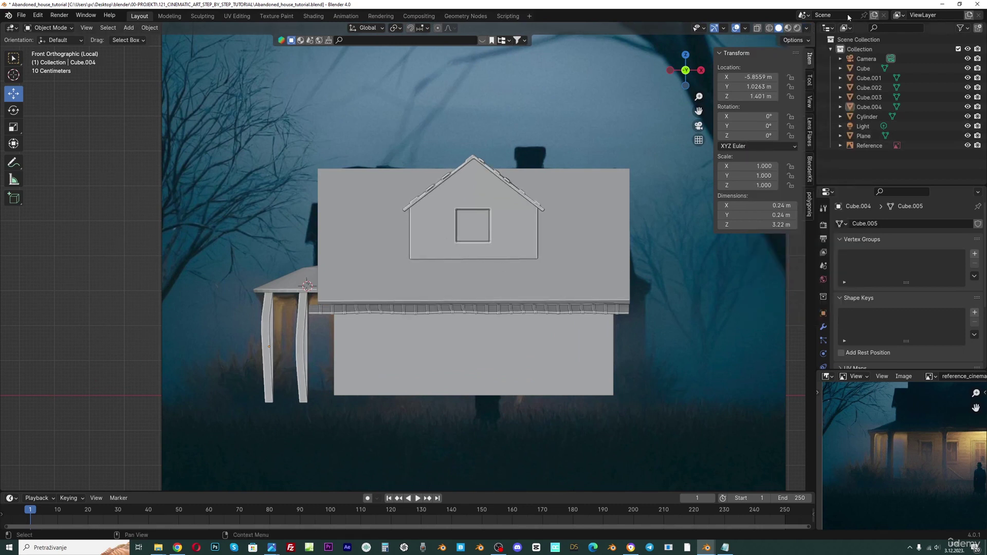
left_click(807, 30)
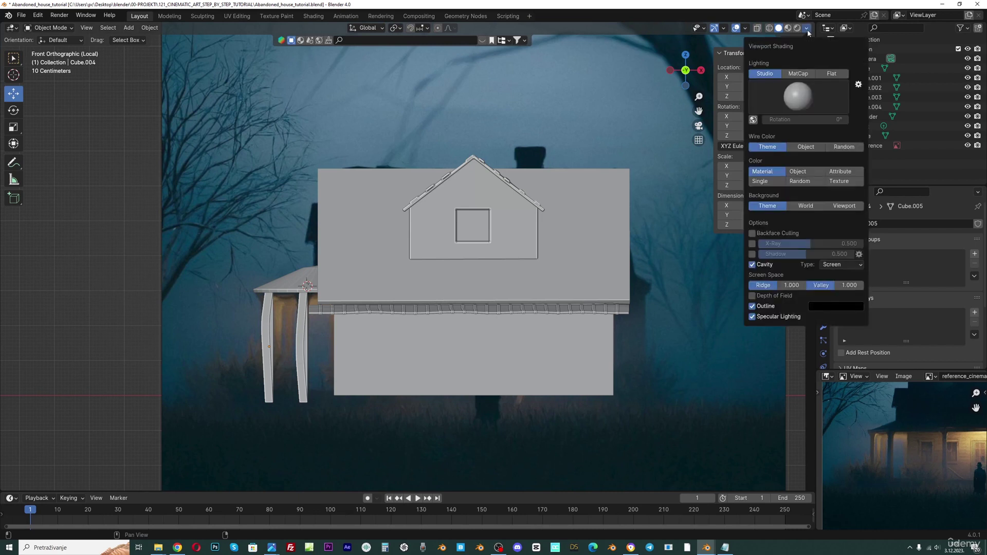
left_click(837, 265)
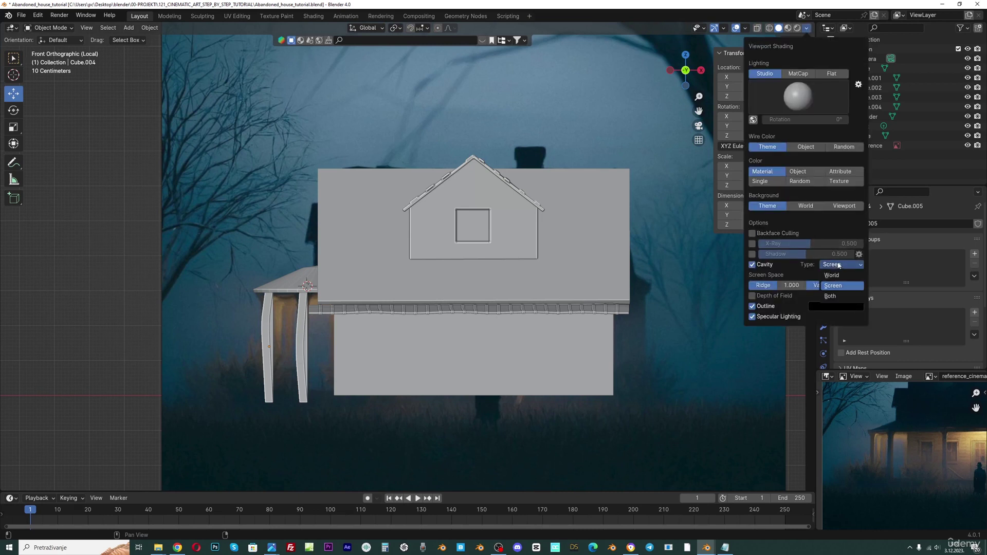
left_click(829, 297)
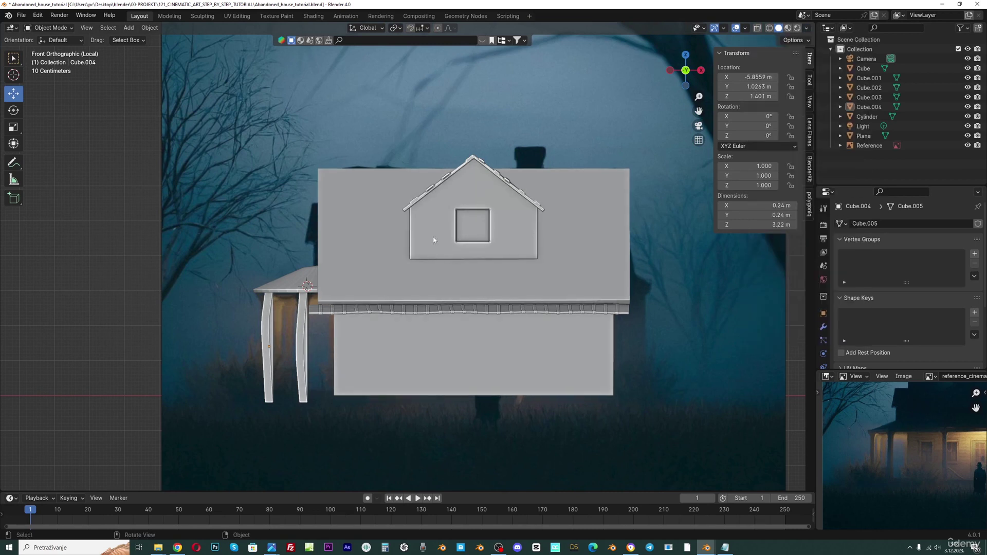
Duplicate the rounded side roof along X to the opposite gable end of the house, at about X 4.93 m.
scroll(396, 250, "down", 3)
scroll(395, 250, "up", 3)
middle_click_drag(394, 250, 431, 268)
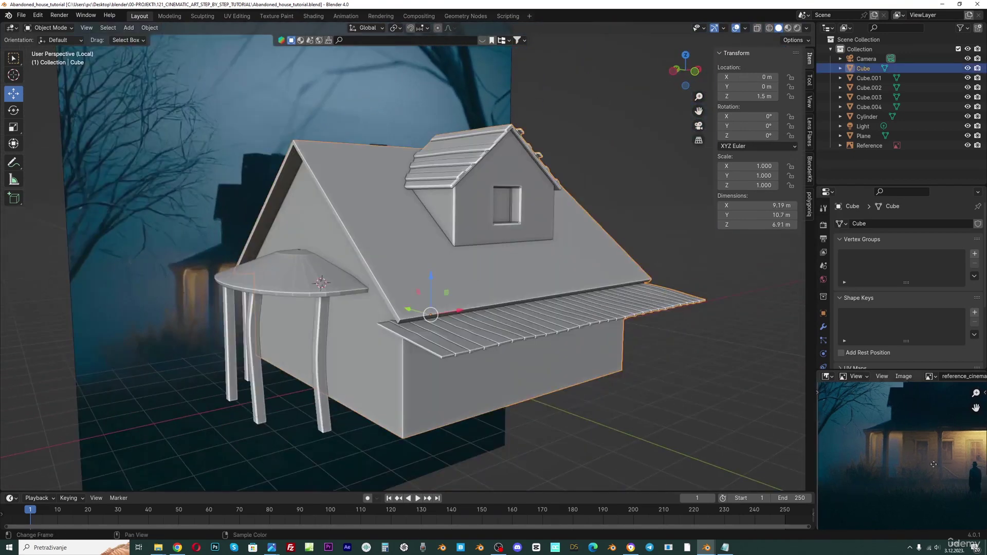
middle_click_drag(934, 464, 893, 473)
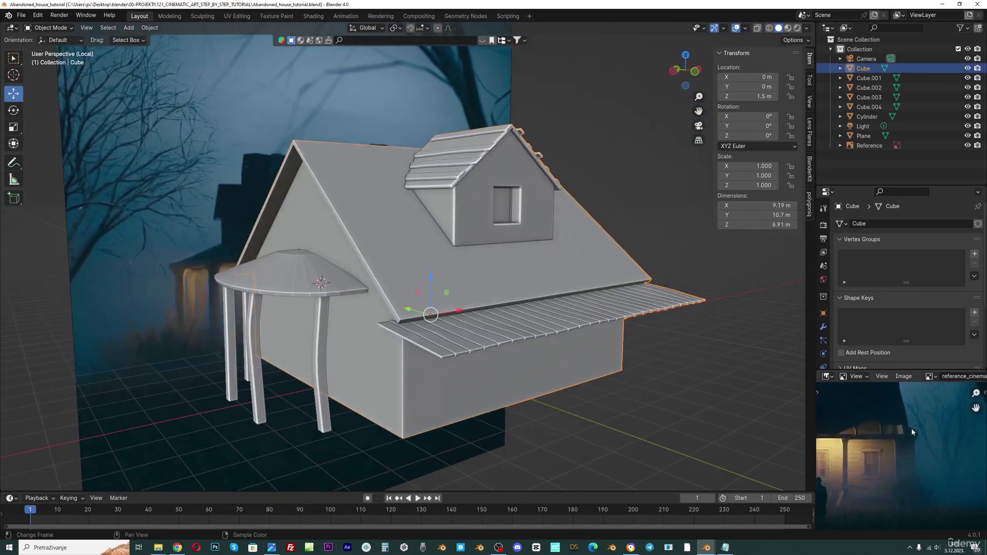
left_click(303, 283)
scroll(302, 283, "down", 3)
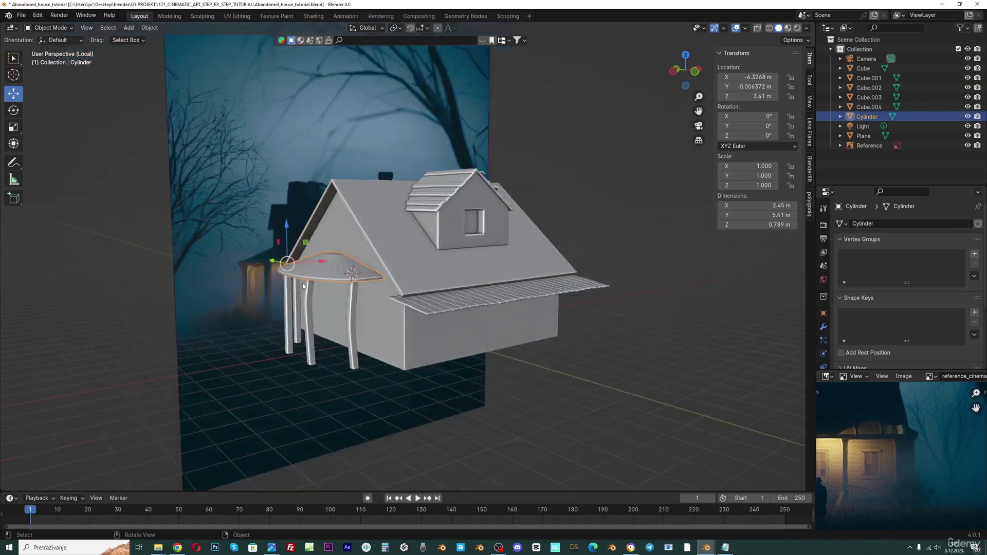
middle_click_drag(302, 282, 346, 315)
key("shift+d")
key("x")
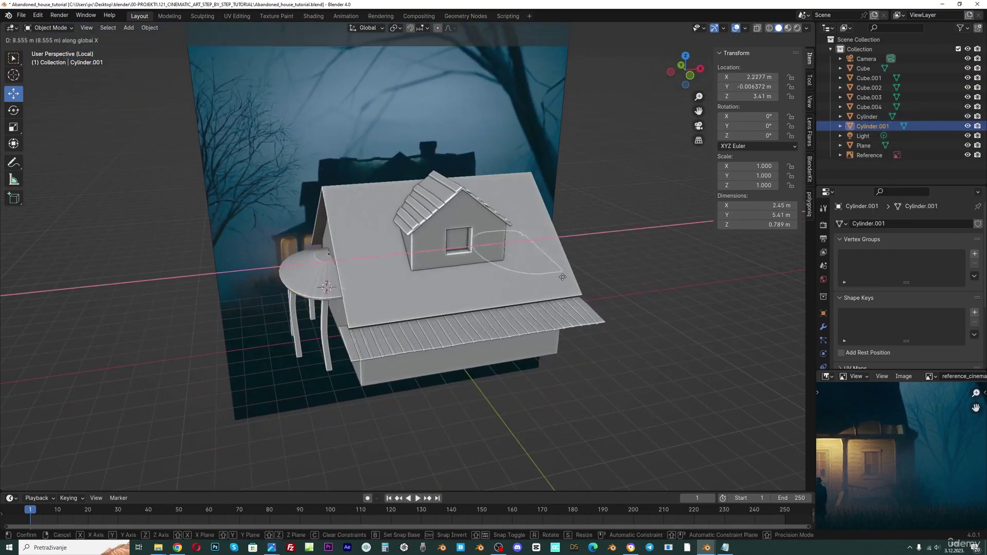
left_click(603, 268)
Mirror the duplicated rounded roof by scaling it by -1 along X.
middle_click_drag(603, 268, 547, 261)
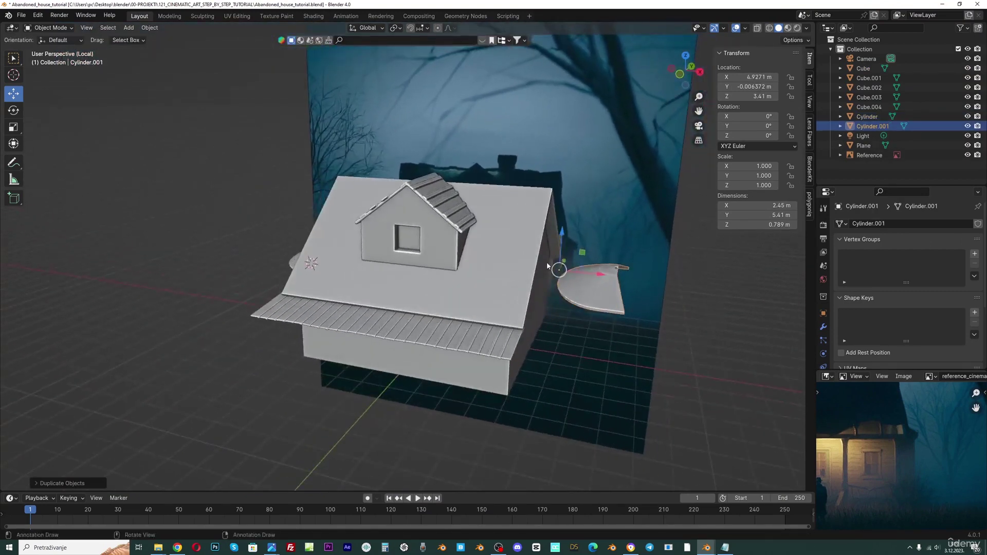
type("sx-1")
key("Return")
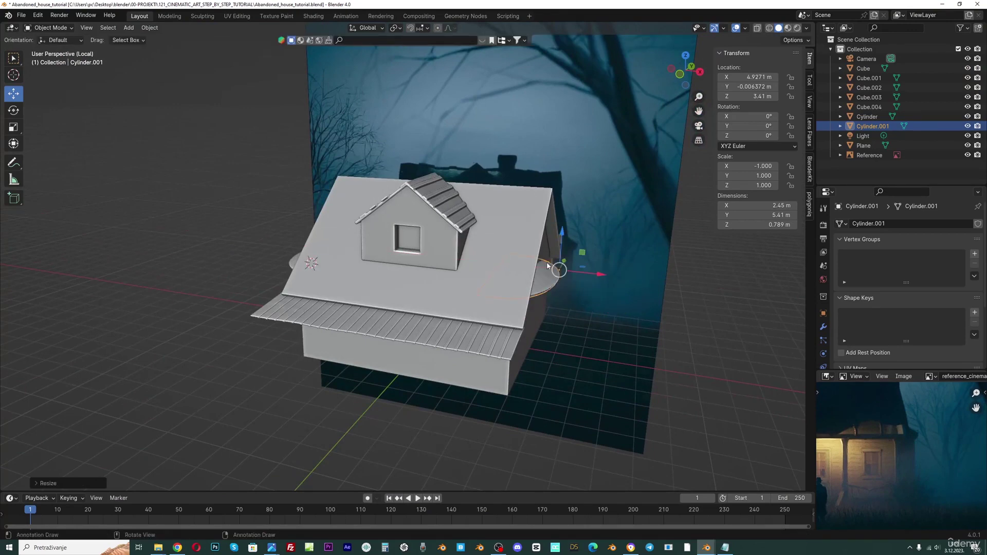
Scale the mirrored rounded roof down uniformly to about half its size, 0.495.
middle_click_drag(689, 129, 632, 149)
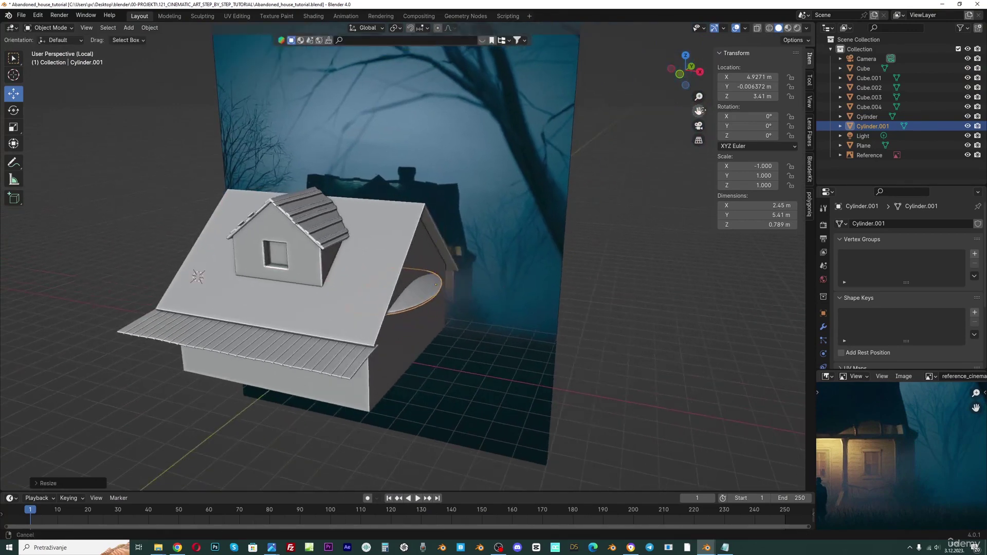
scroll(591, 205, "up", 3)
middle_click_drag(537, 303, 513, 310)
key("s")
left_click(467, 304)
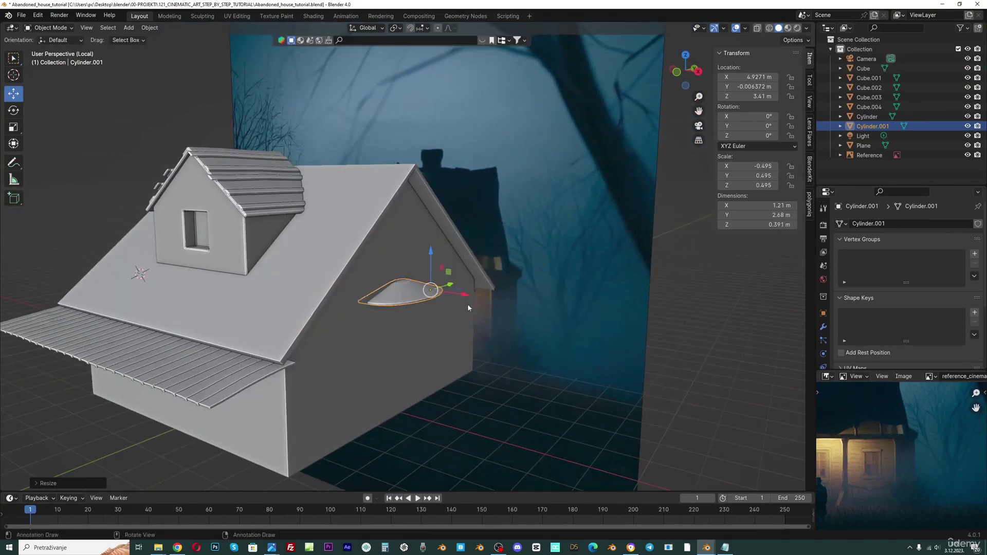
Move the small rounded roof outward along X to about 5.16 m and deselect it.
key("g")
key("x")
left_click_drag(468, 296, 471, 297)
left_click(684, 335)
Add a cube at the gable wall and lower it below the small rounded roof to about Z 1.88 m.
middle_click_drag(448, 314, 381, 301)
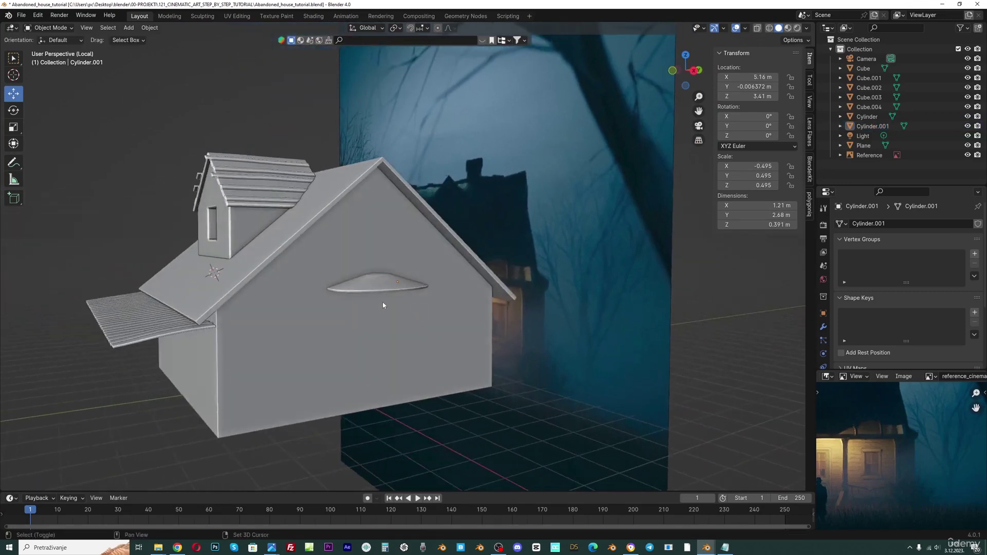
key("shift+a")
mouse_move(373, 303)
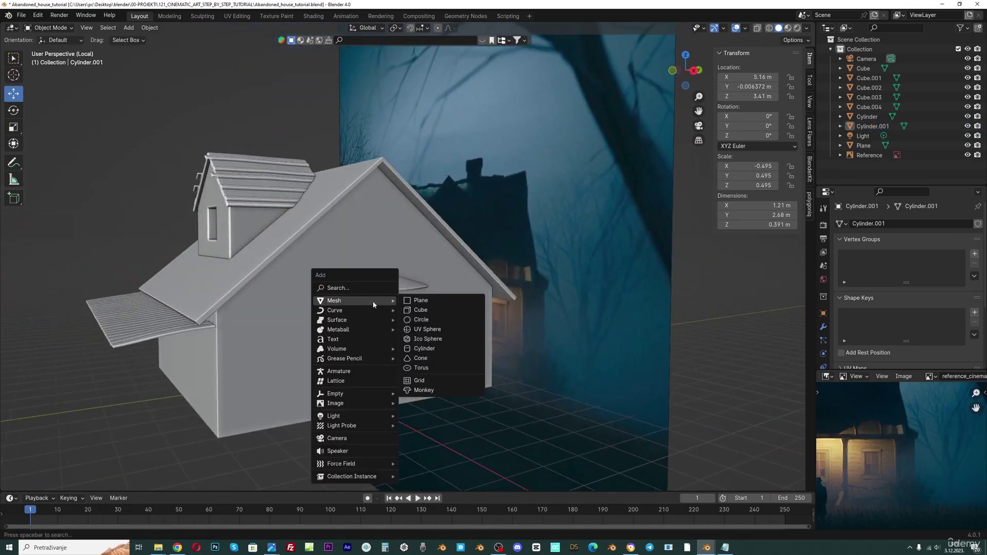
left_click(418, 310)
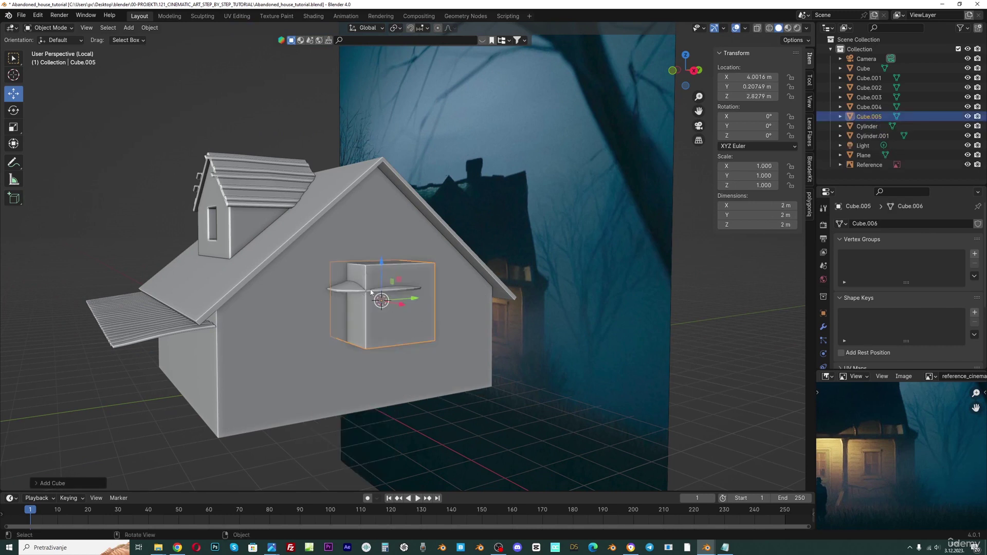
left_click_drag(381, 263, 399, 296)
Narrow the new cube along X to about 0.93 m in front view.
key("KP_1")
scroll(535, 189, "up", 2)
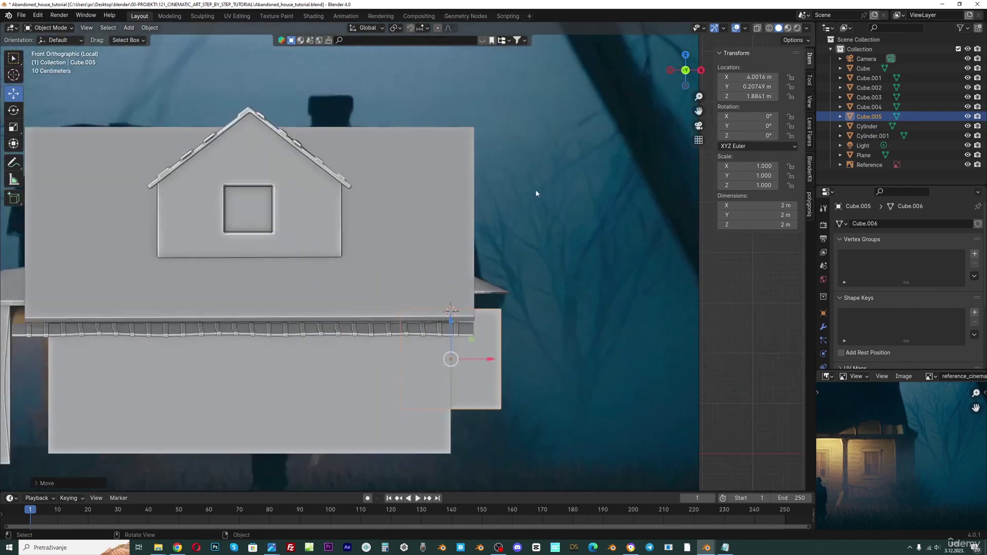
left_click_drag(699, 111, 600, 45)
scroll(382, 271, "up", 1)
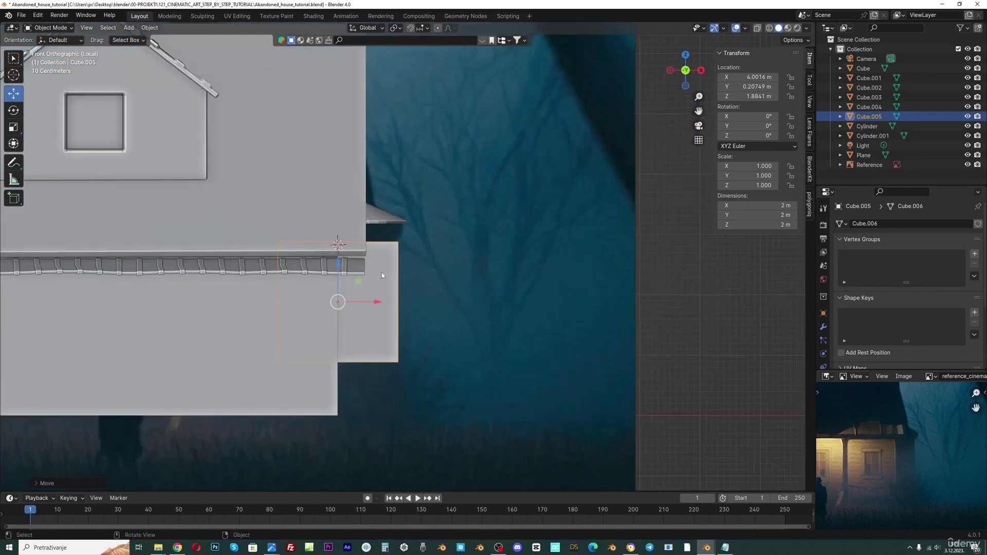
key("s")
key("x")
left_click(391, 330)
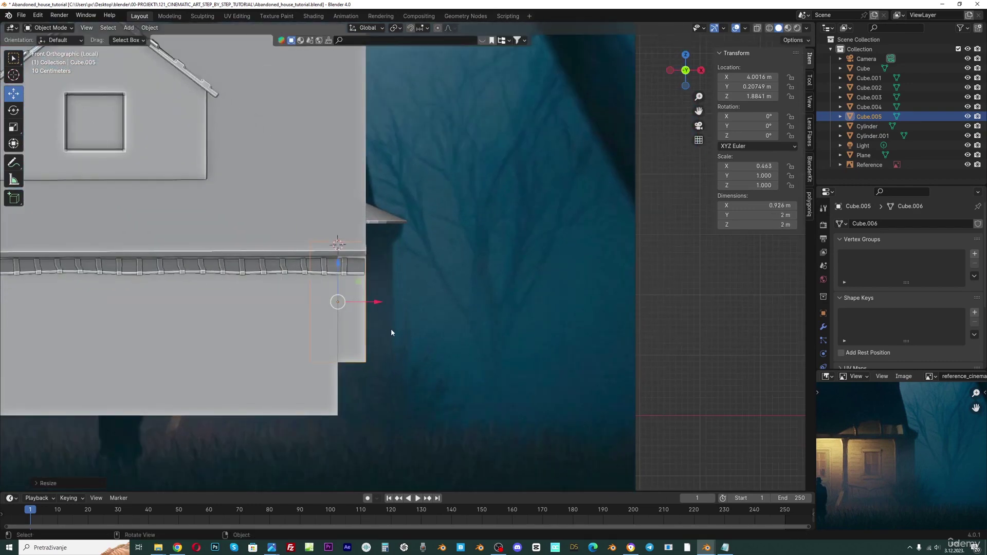
Move the box out along X to about 4.51 m and stretch it along Z to about 3.04 m tall.
left_click_drag(361, 302, 393, 303)
left_click(391, 303)
key("s")
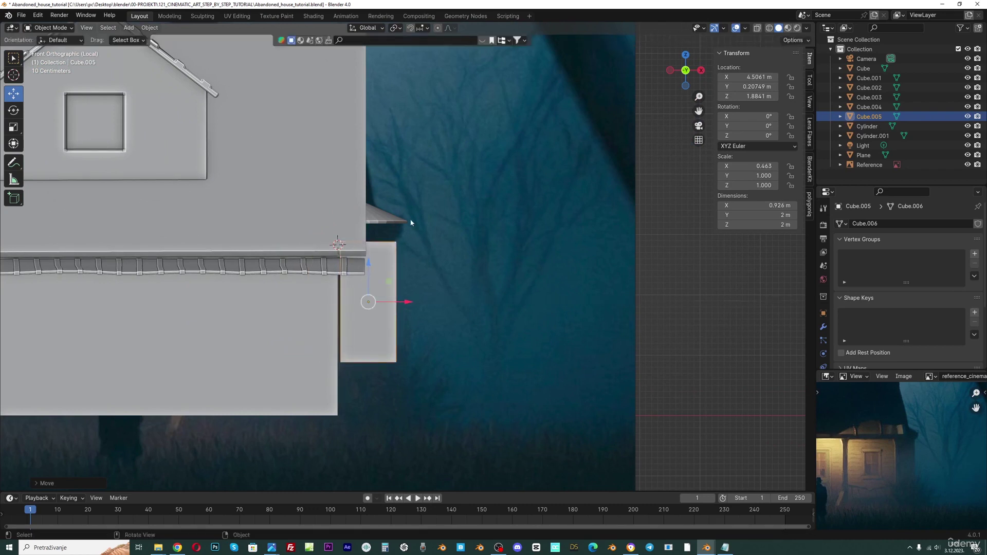
key("z")
left_click(414, 165)
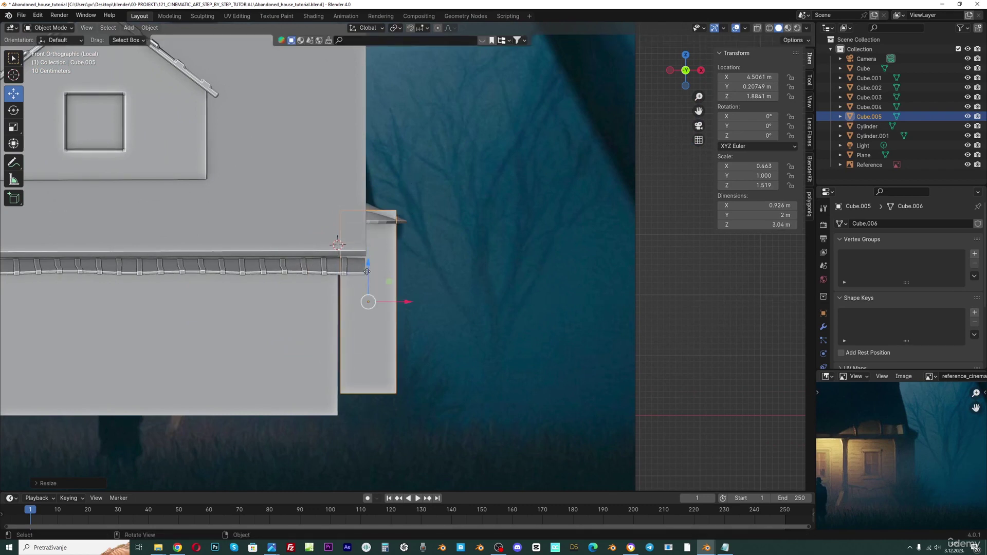
Place the box under the small rounded roof at about X 4.43 m, Y 0.03 m and Z 1.53 m.
key("g")
key("z")
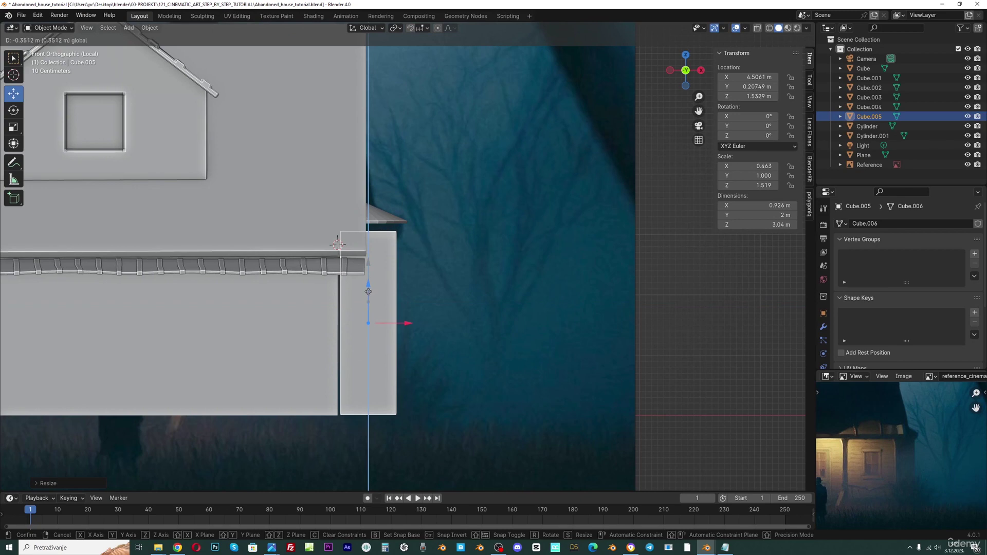
left_click(404, 326)
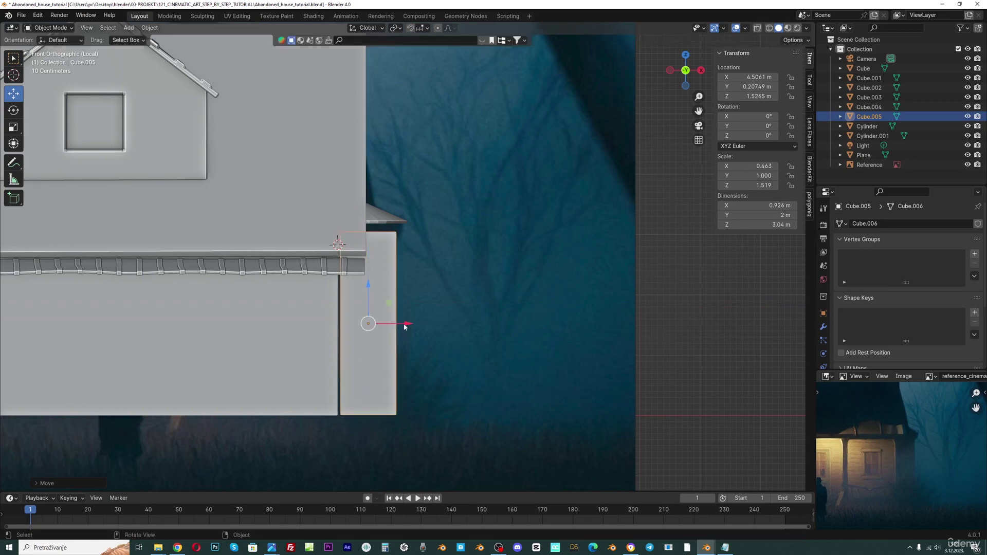
left_click_drag(405, 326, 400, 326)
middle_click_drag(436, 288, 348, 262)
key("g")
key("y")
left_click(356, 306)
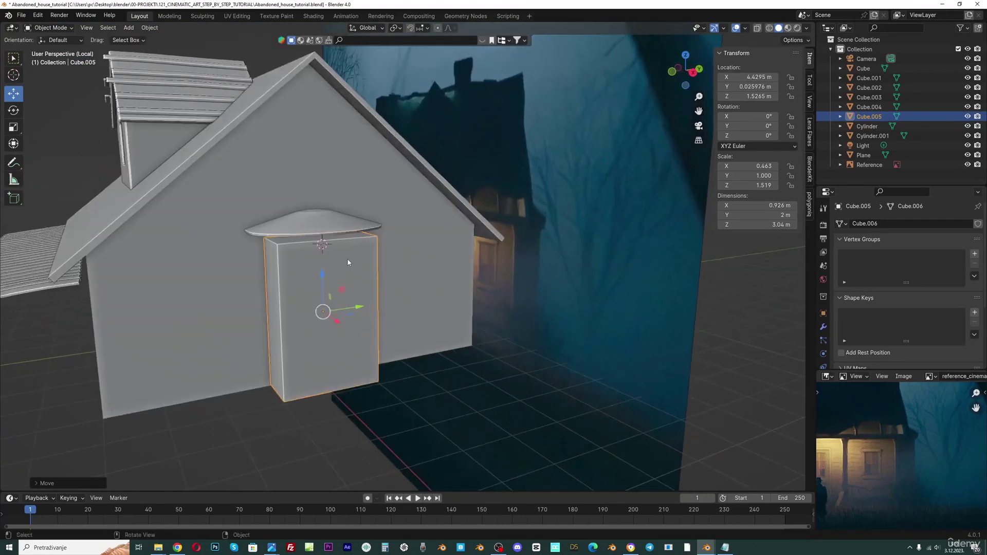
Raise the box's top face in Edit Mode to about local Z 1.11 m and return to Object Mode.
scroll(348, 262, "up", 1)
key("Tab")
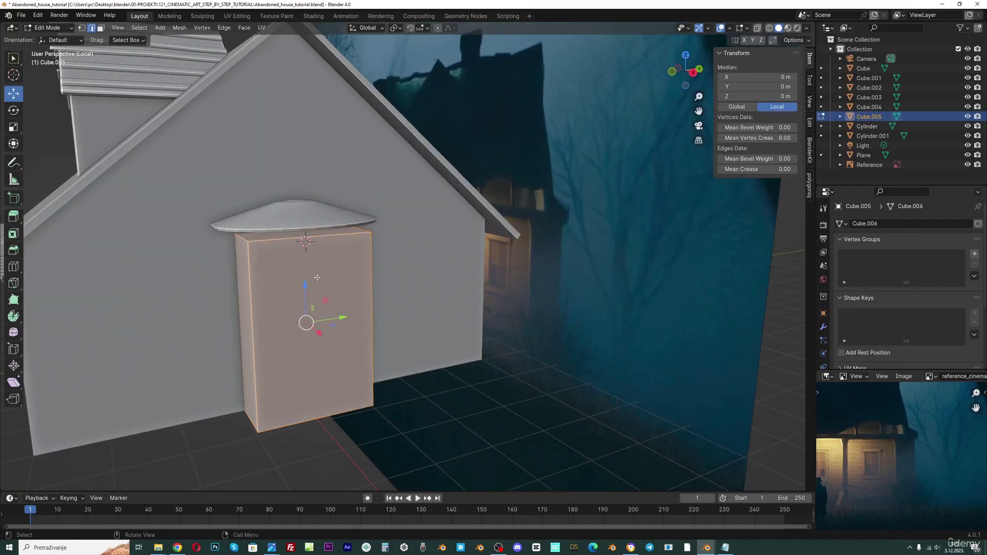
key("3")
left_click(305, 236)
left_click_drag(307, 200, 305, 190)
left_click(49, 27)
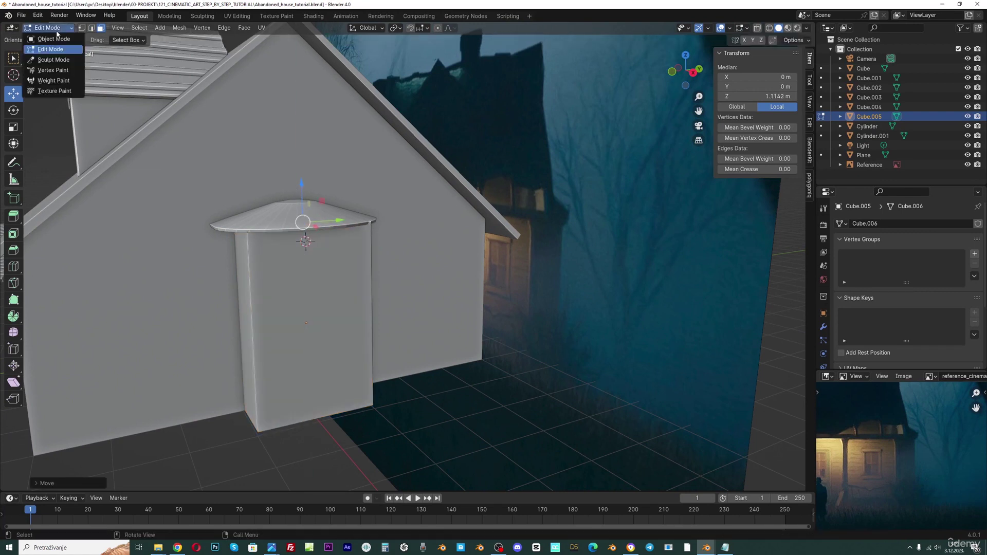
left_click(48, 39)
Scale the small rounded roof along Z to about 0.744 and raise it to about Z 3.58 m.
left_click(295, 215)
key("s")
key("z")
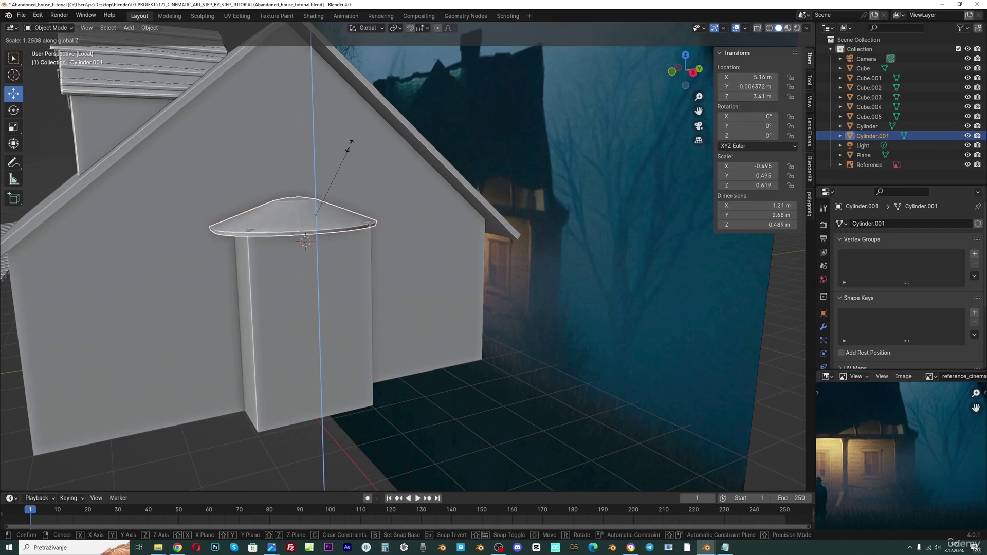
left_click(351, 134)
left_click_drag(340, 214, 322, 174)
Raise the box's top face further to about local Z 1.15 m to meet the roof, and leave Edit Mode.
scroll(321, 215, "down", 6)
middle_click_drag(321, 241, 401, 306)
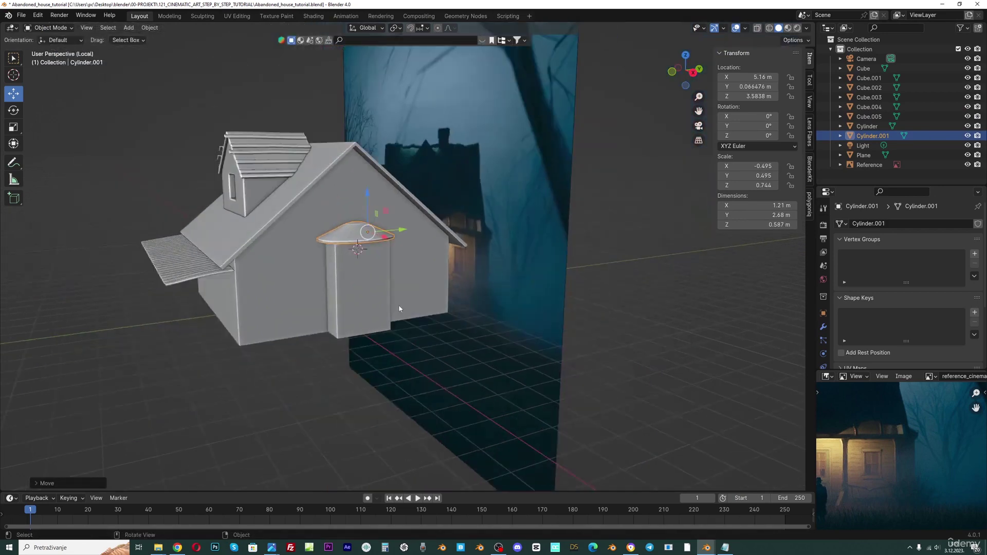
key("KP_1")
scroll(402, 252, "up", 2)
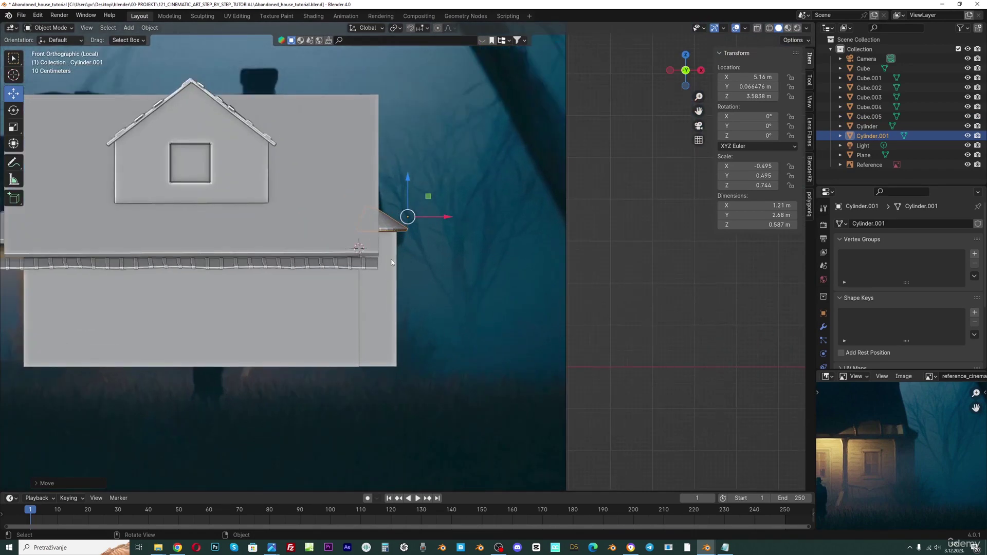
left_click(378, 233)
middle_click_drag(368, 262, 346, 234)
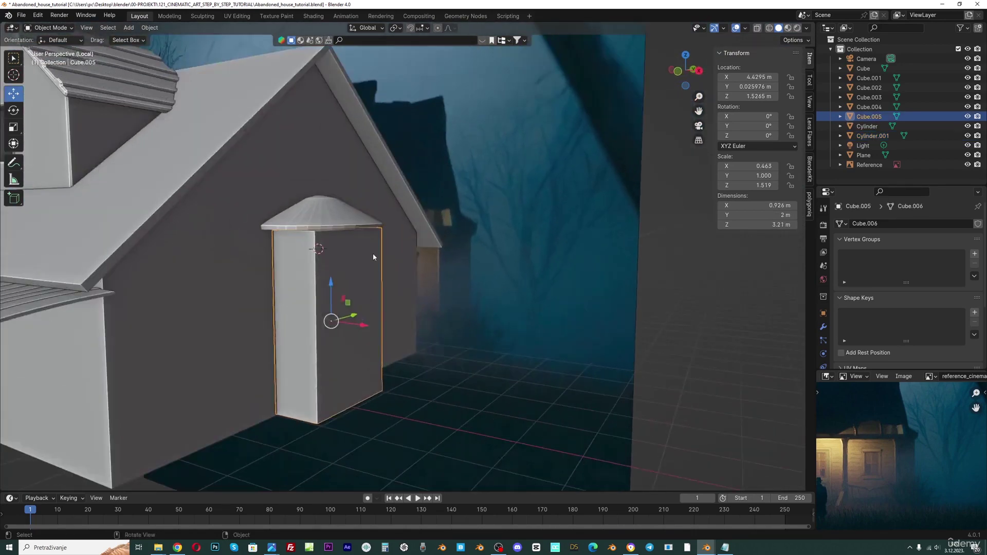
key("Tab")
key("g")
key("z")
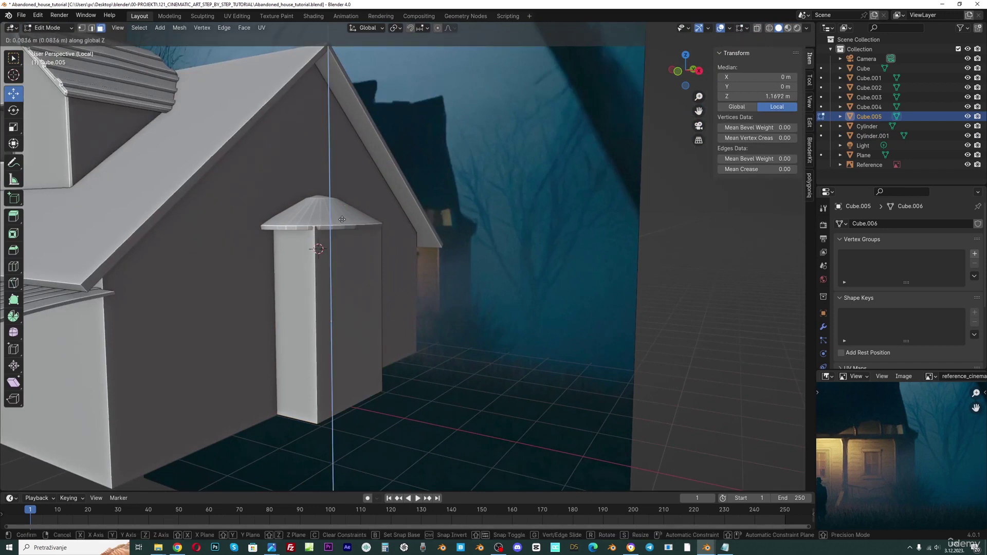
left_click(342, 221)
scroll(342, 221, "down", 1)
left_click(50, 28)
left_click(49, 38)
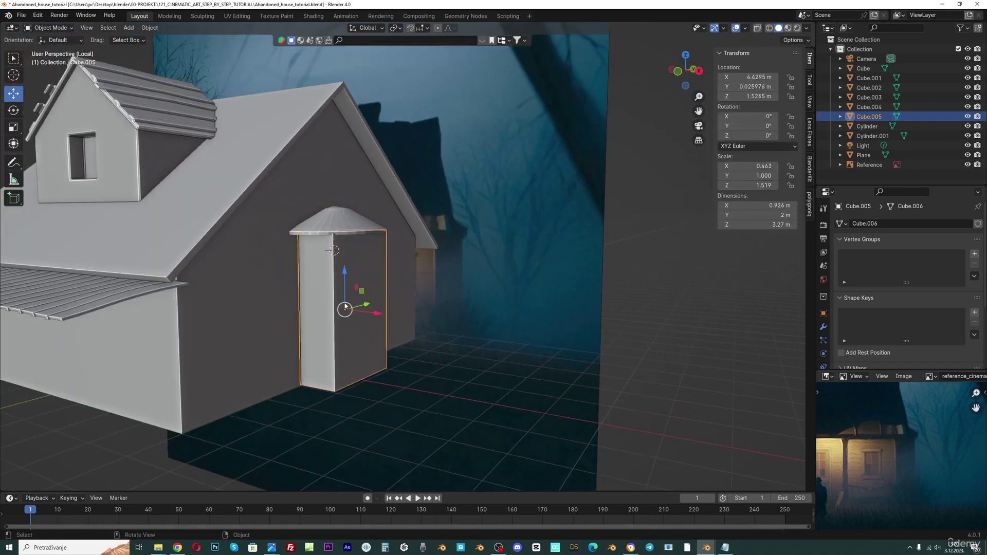
Bevel all edges of the box under the rounded roof with a narrow single-segment bevel.
middle_click_drag(453, 254, 534, 269, "shift")
scroll(534, 269, "up", 1)
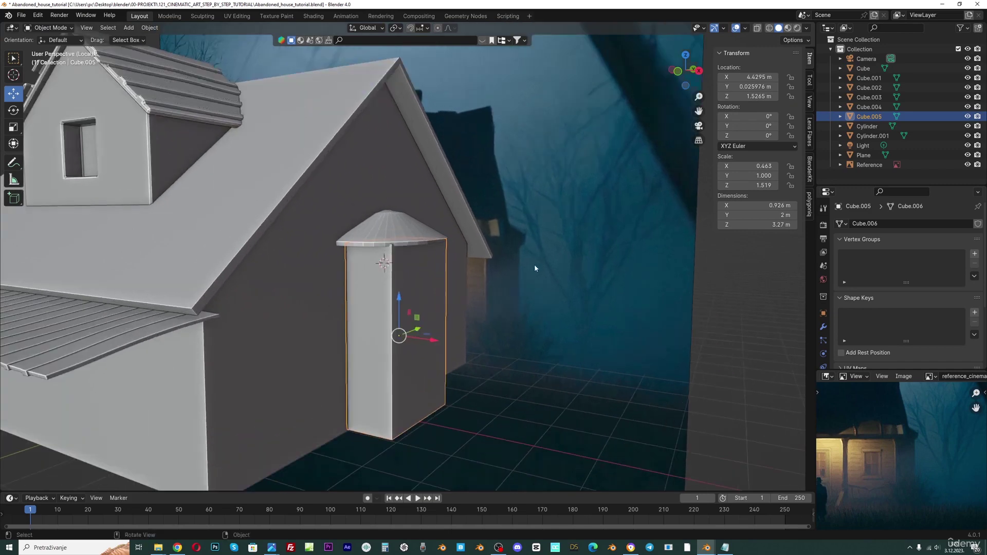
key("Tab")
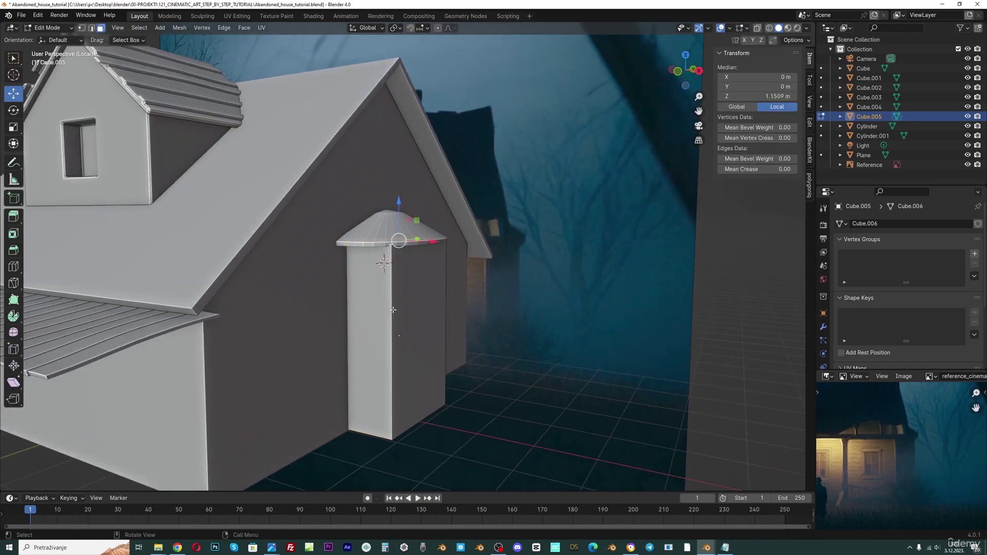
key("a")
key("ctrl+b")
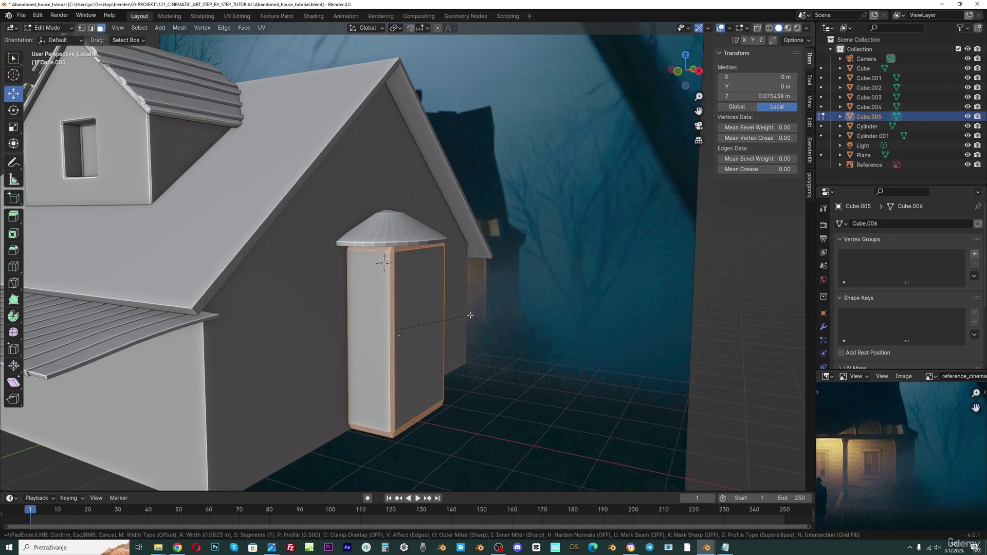
left_click(466, 315)
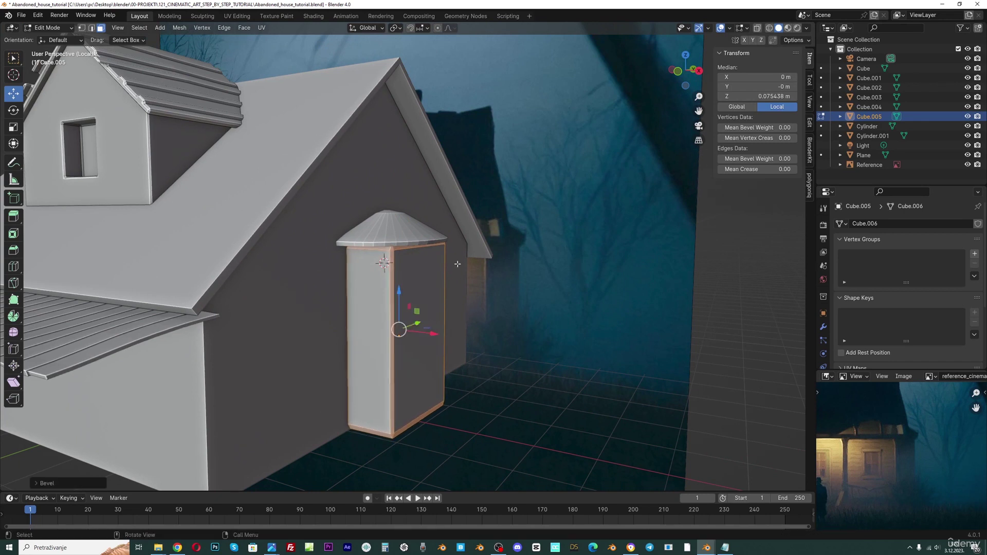
Stretch the bevelled box's mesh vertically to about 3.39 m tall and return to Object Mode.
key("s")
key("Return")
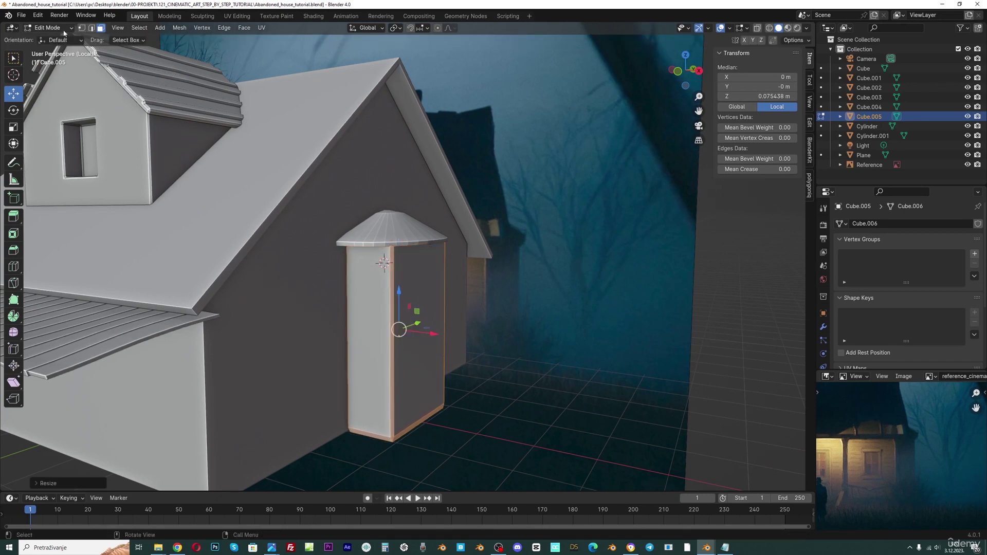
key("Tab")
Raise the box in front view to about Z 1.58 m, aligning its base with the house, and deselect it.
scroll(536, 315, "down", 4)
key("KP_1")
scroll(602, 159, "up", 3)
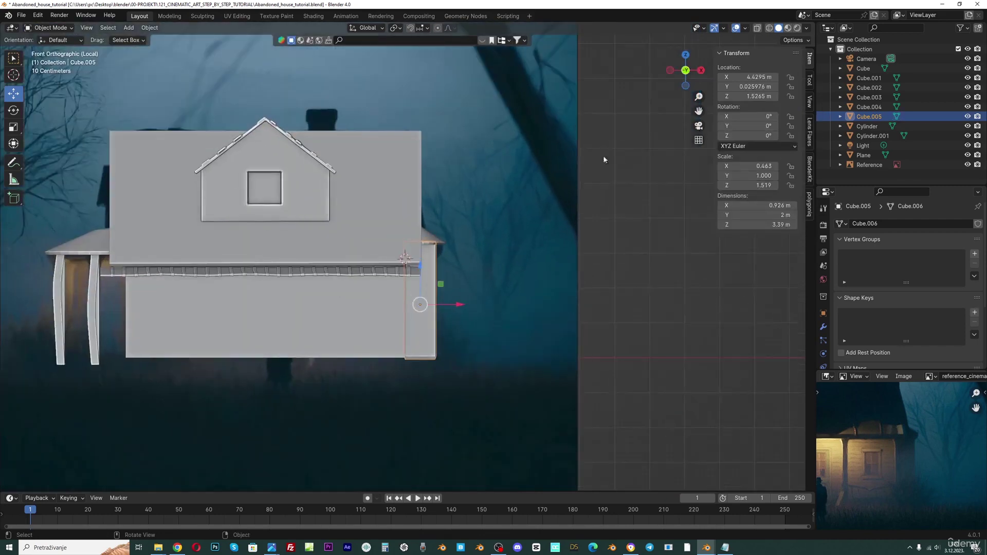
left_click_drag(698, 111, 733, 118)
scroll(575, 249, "up", 1)
left_click_drag(463, 282, 463, 280)
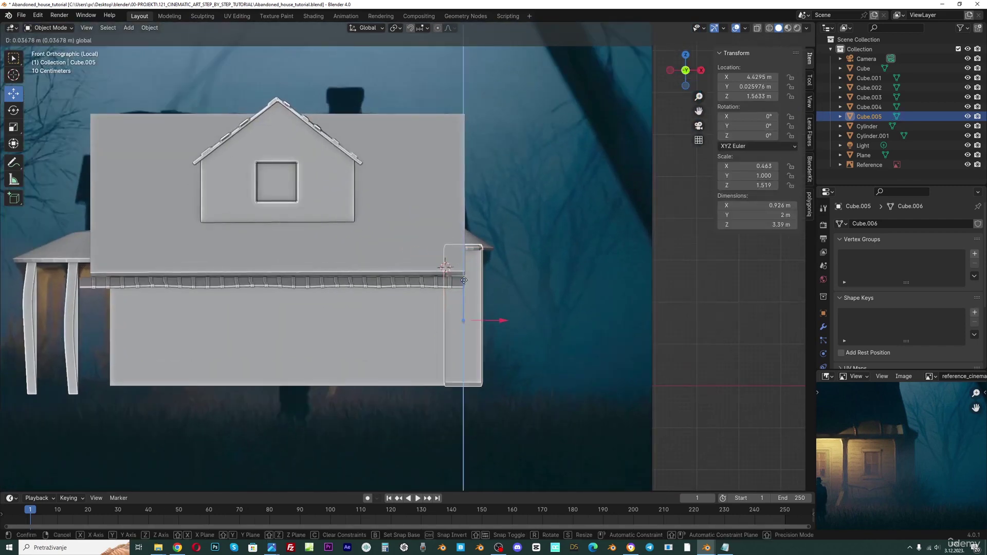
left_click(678, 281)
left_click(678, 285)
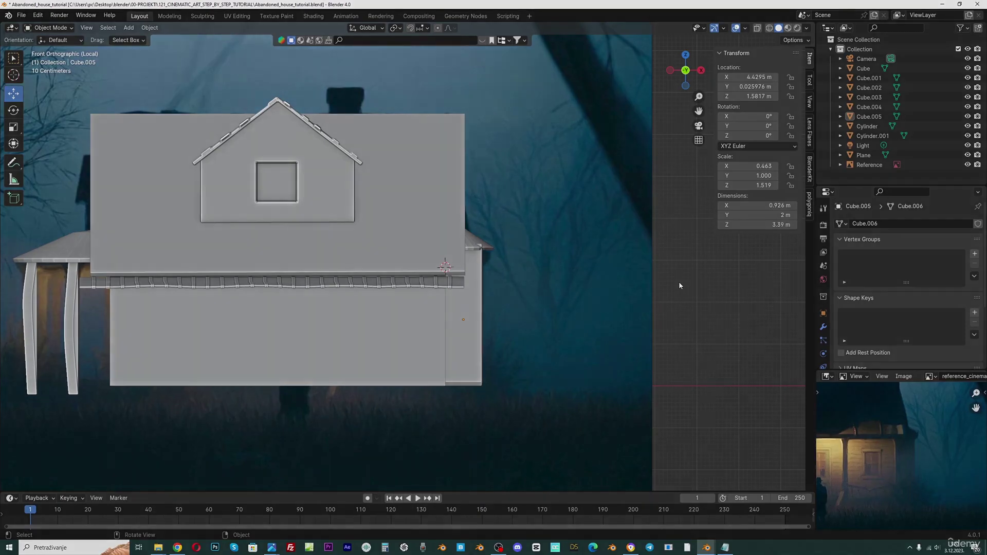